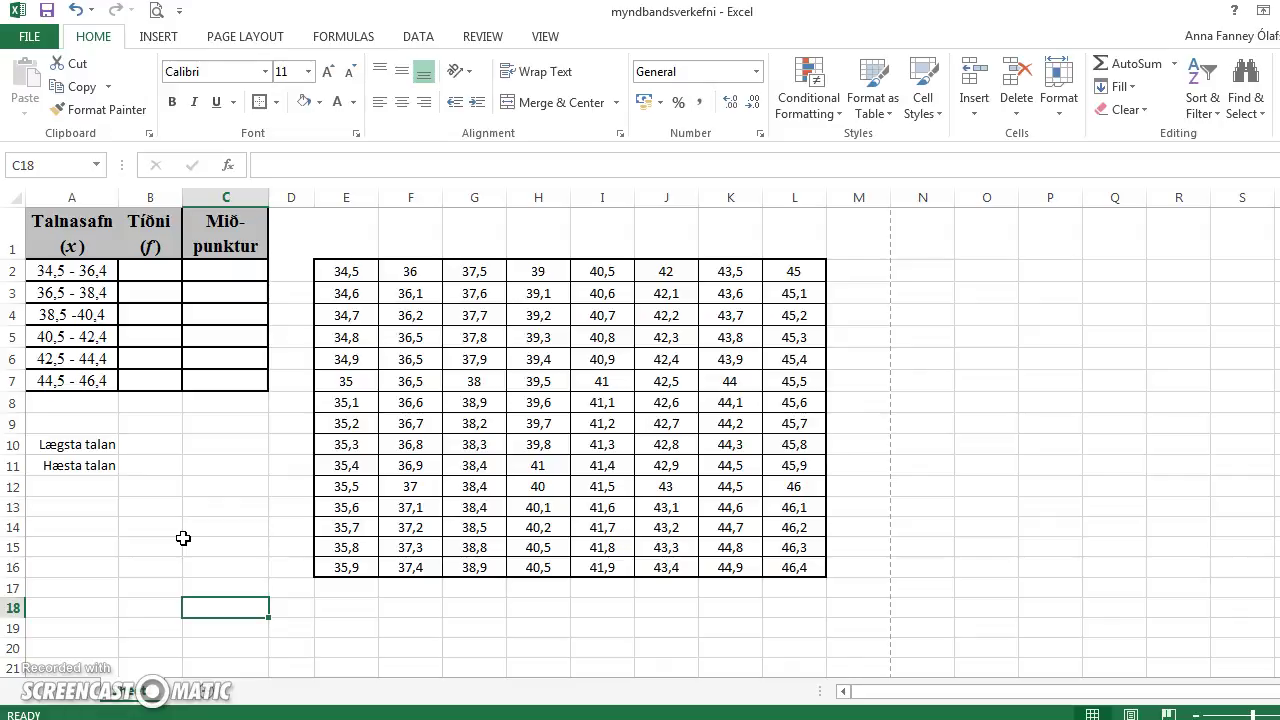
Calculate the lowest number of the data range E2:L16 in B10 with the MIN function
{"action": "left_click", "coordinate": [164, 450]}
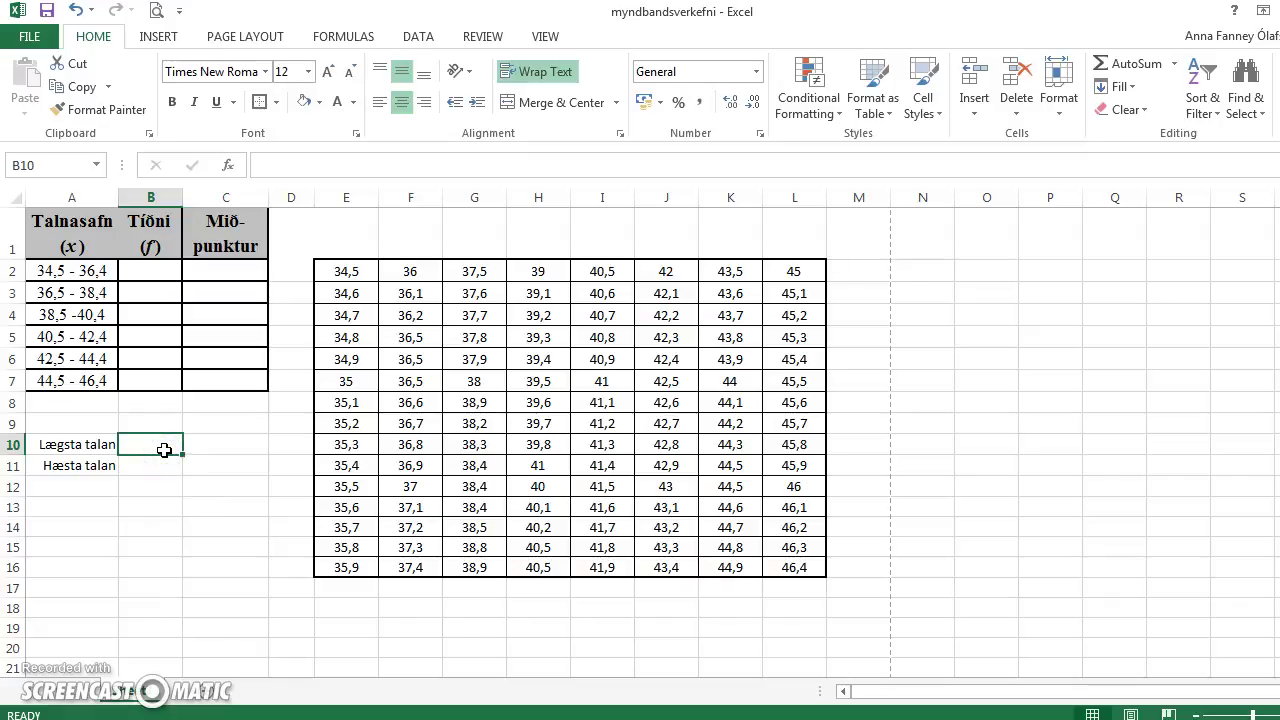
{"action": "type", "text": "=min"}
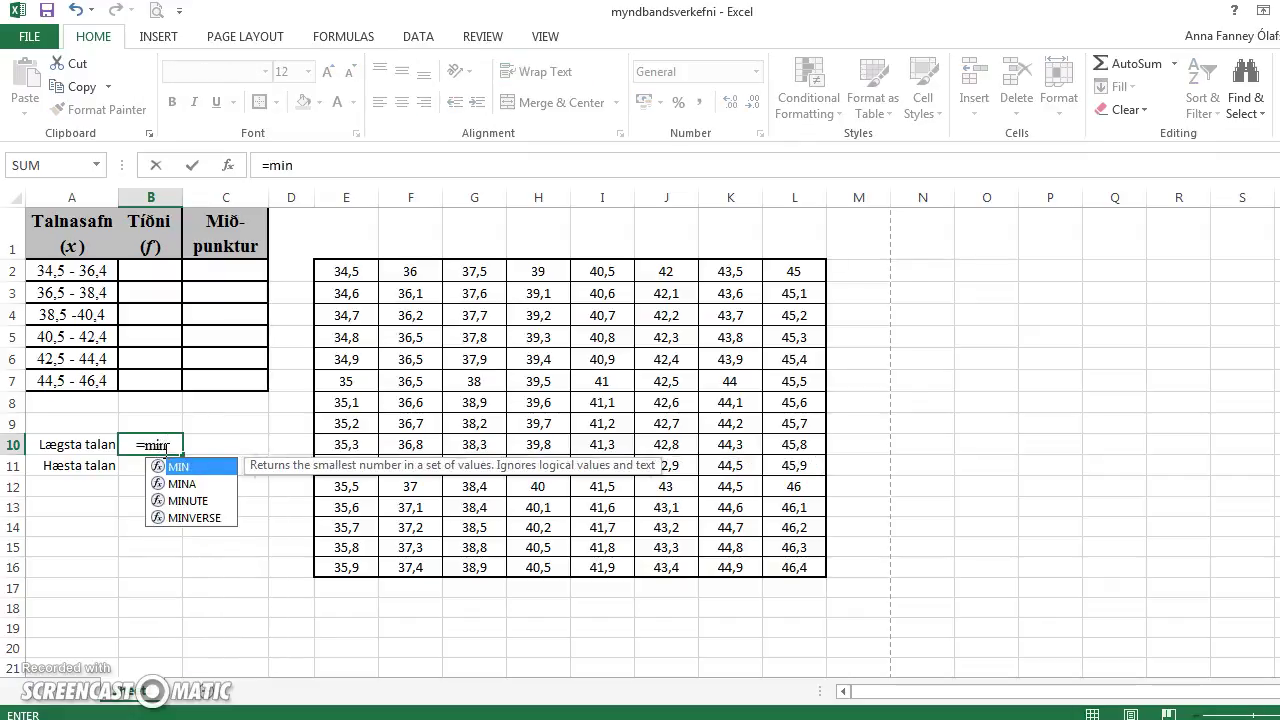
{"action": "type", "text": "("}
{"action": "left_click_drag", "start_coordinate": [350, 268], "coordinate": [771, 562]}
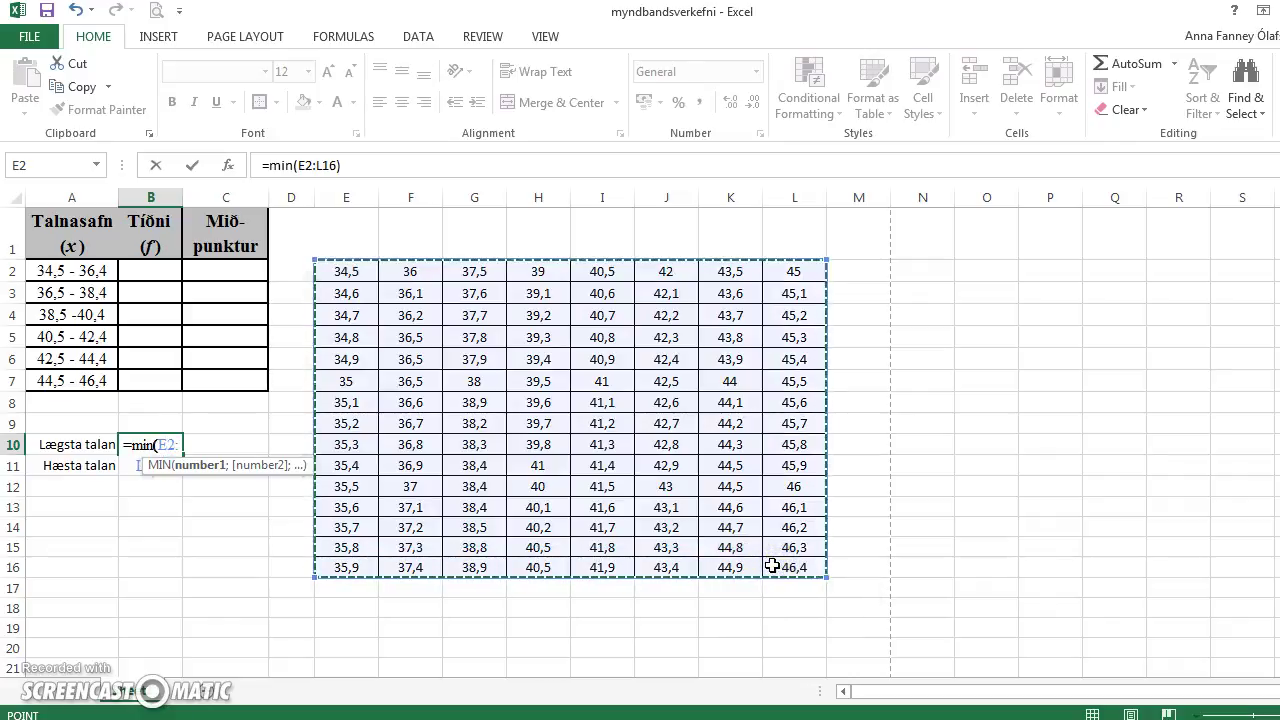
{"action": "key", "text": "Return"}
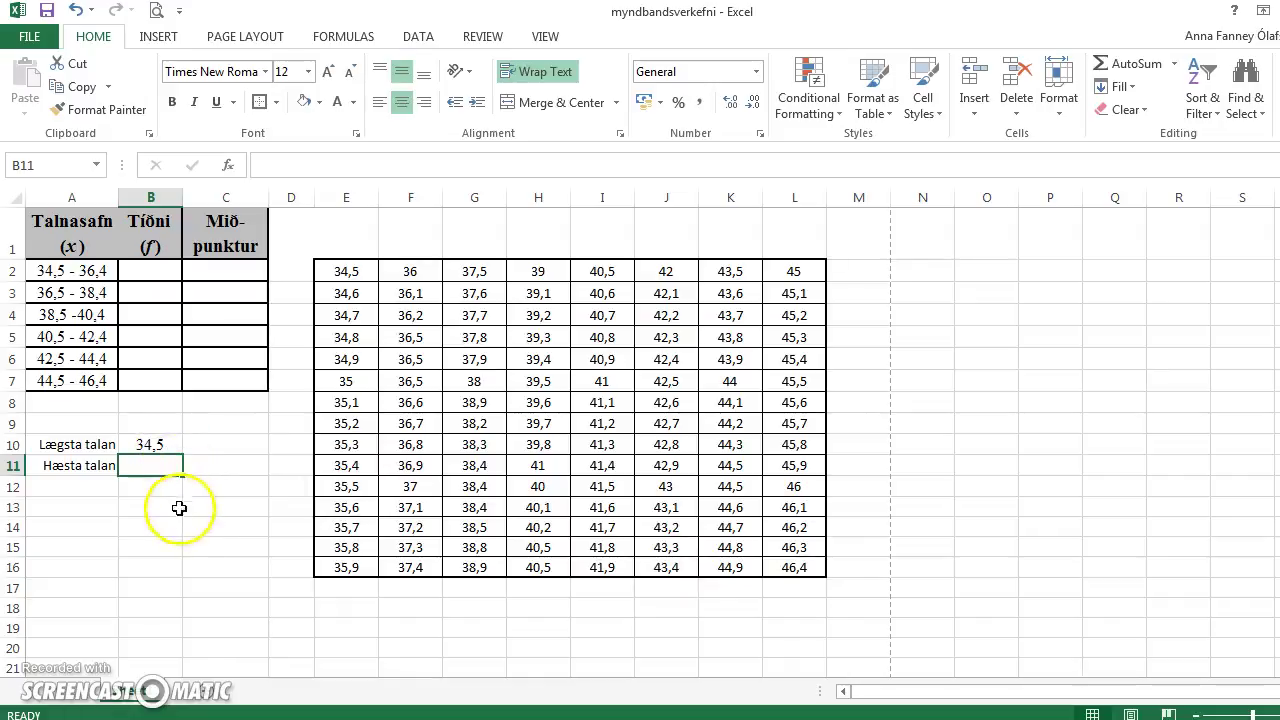
Calculate the highest number of the data range E2:L16 in B11 with the MAX function
{"action": "type", "text": "="}
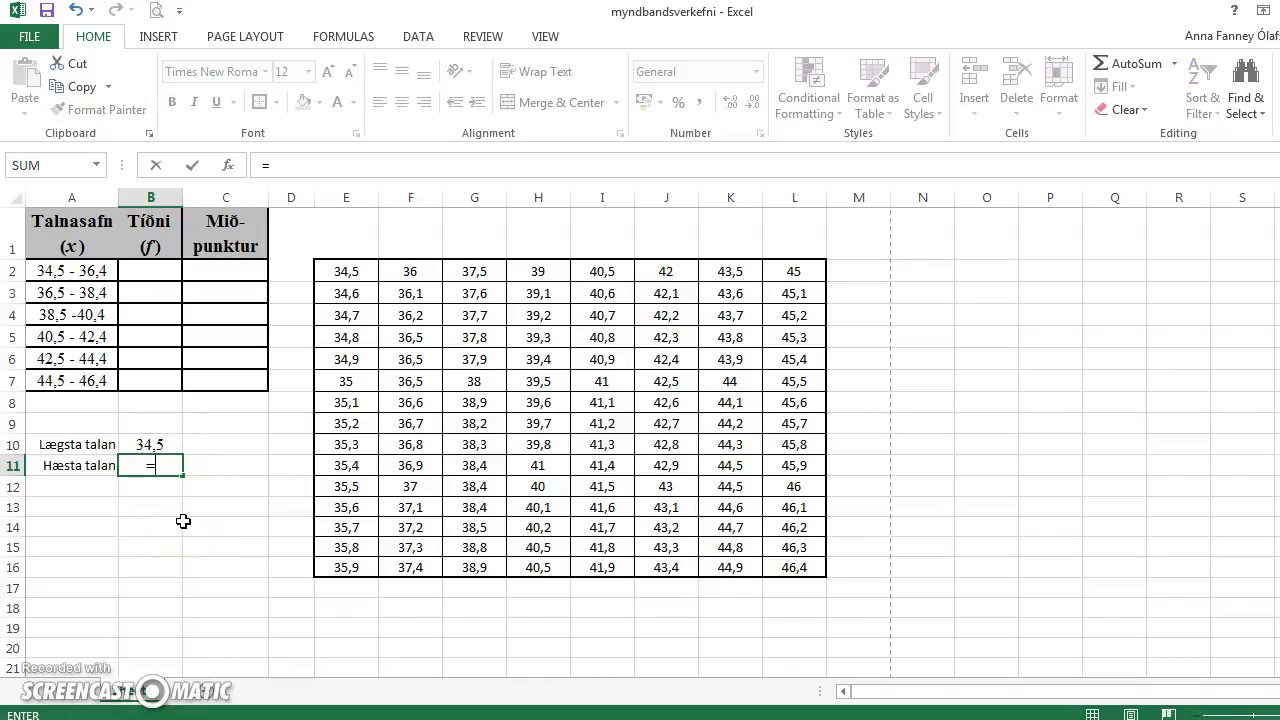
{"action": "type", "text": "max"}
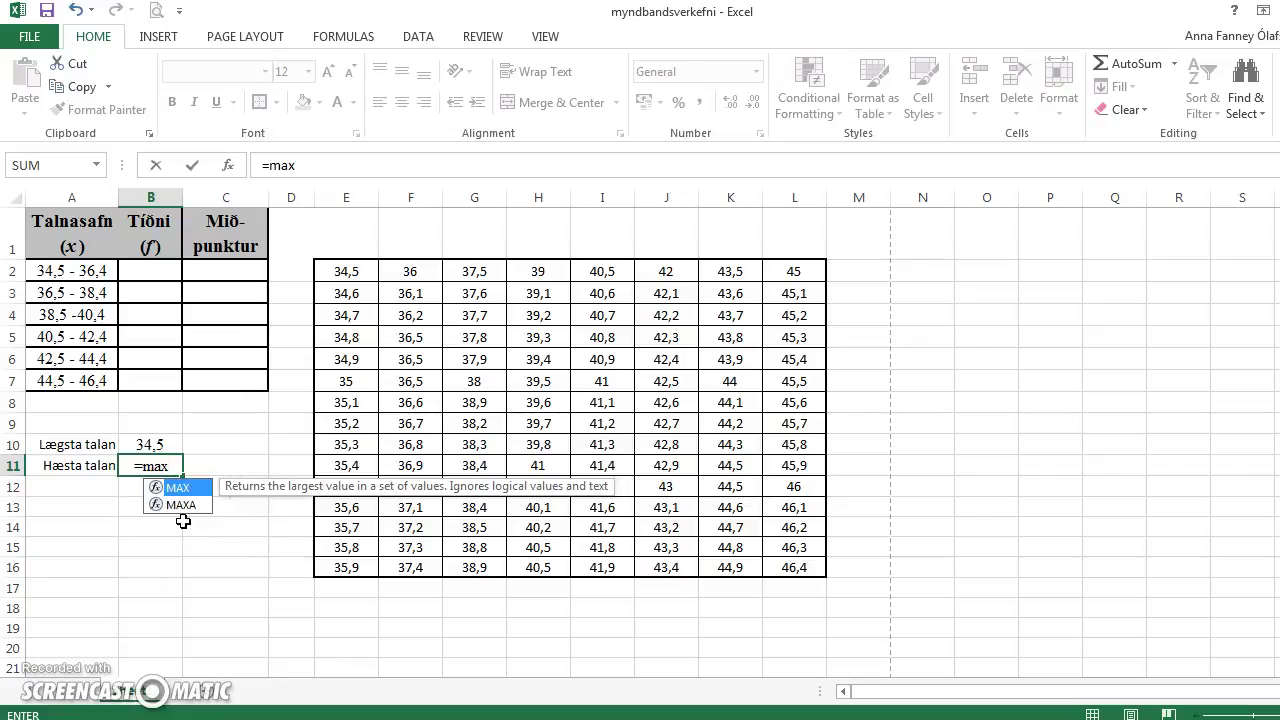
{"action": "type", "text": "("}
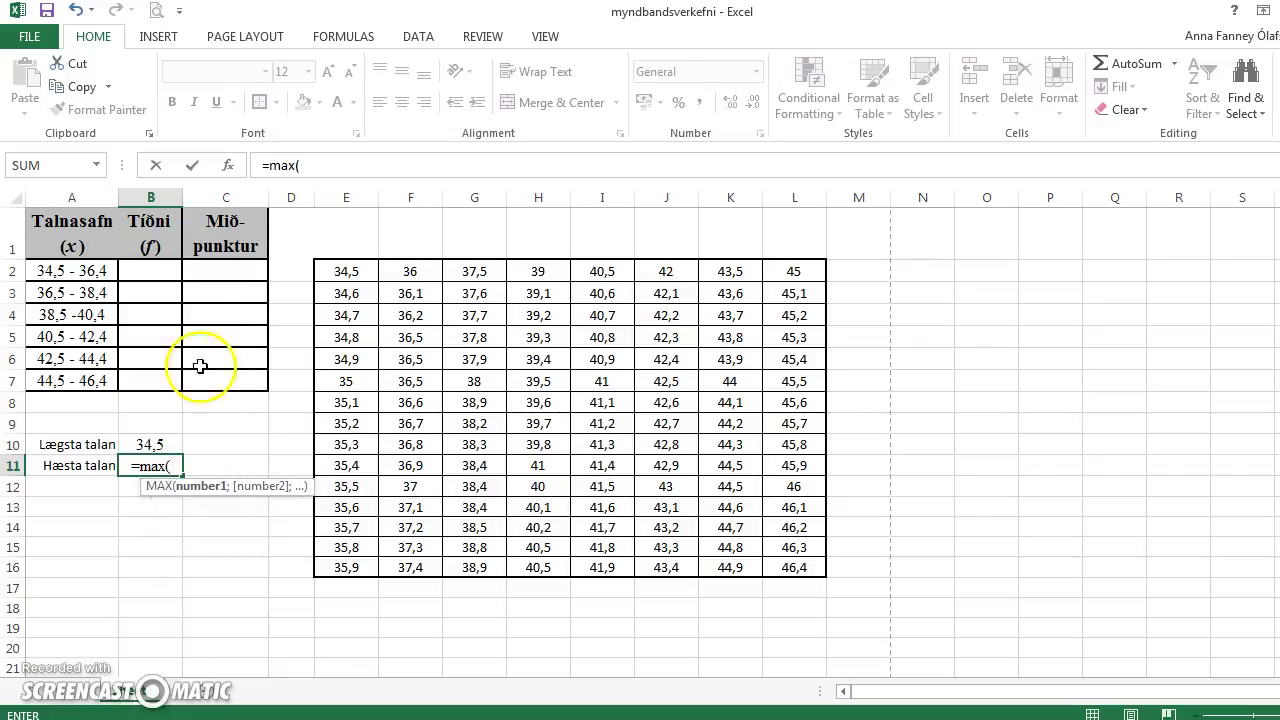
{"action": "left_click_drag", "start_coordinate": [340, 273], "coordinate": [772, 567]}
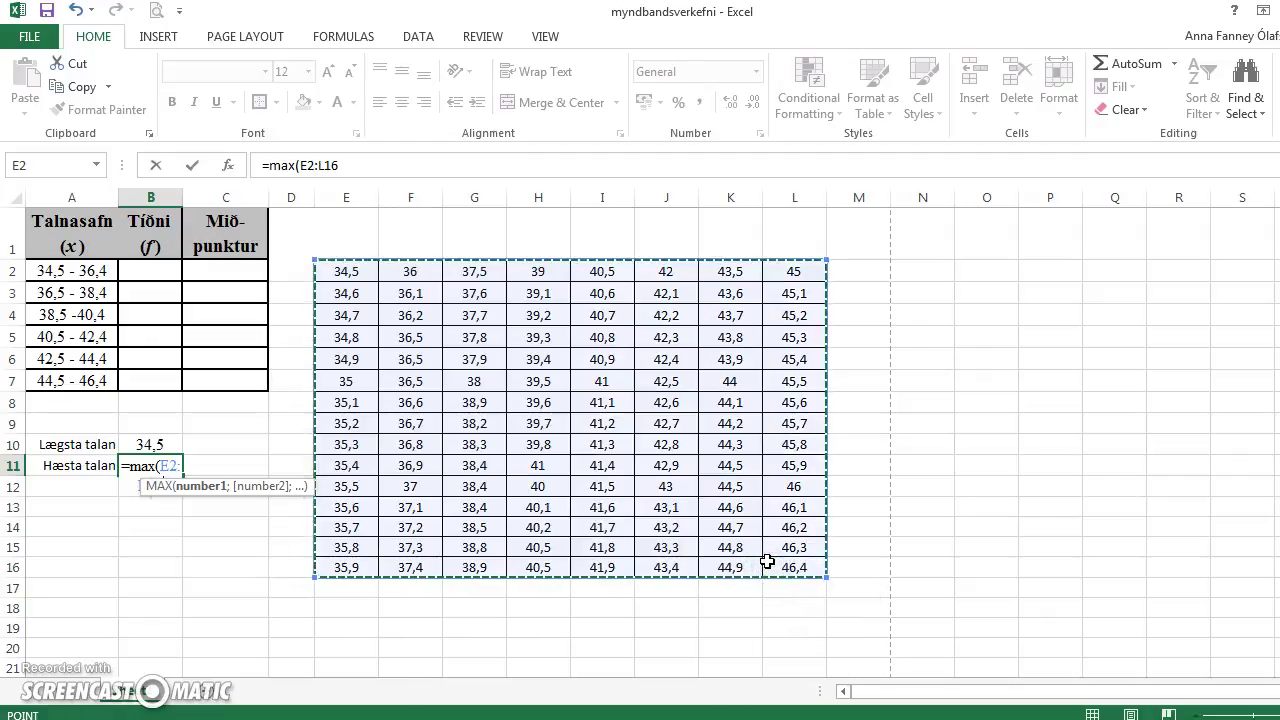
{"action": "type", "text": ")"}
{"action": "key", "text": "Return"}
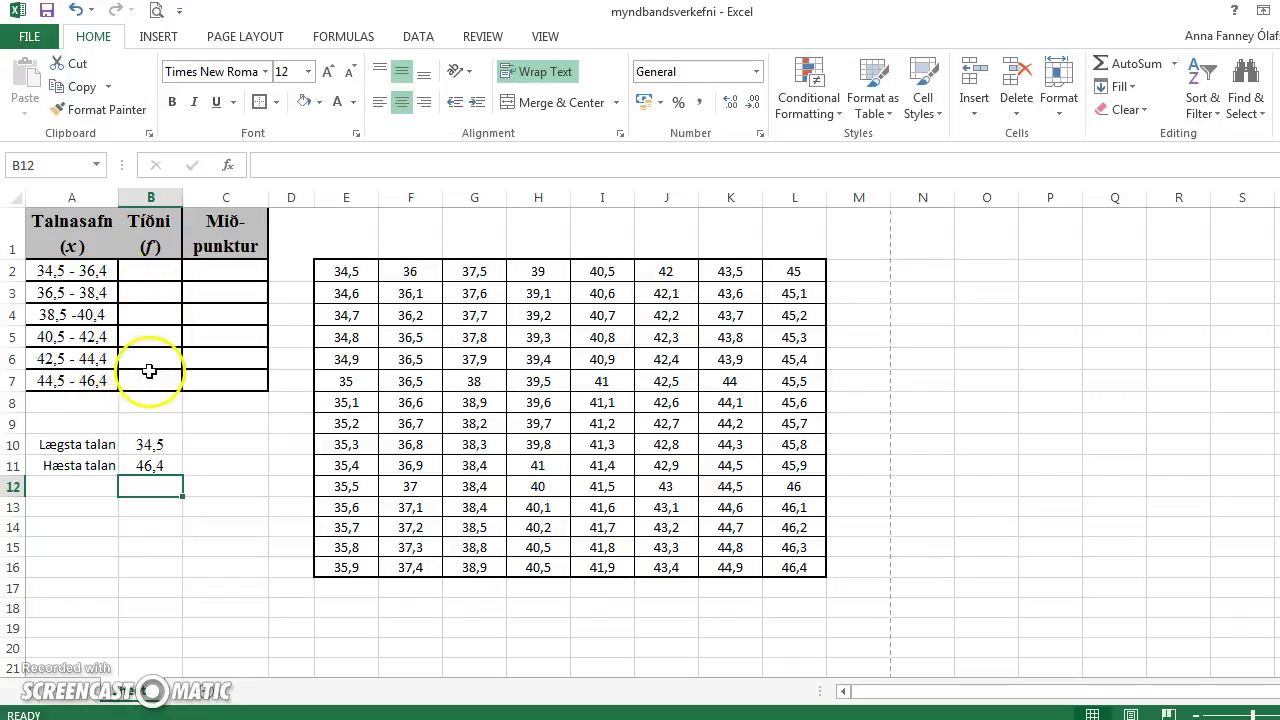
Enter the upper class limits 36,4 and 38,4 in B15 and B16, and extend the series down to 46,4 in B20
{"action": "left_click", "coordinate": [146, 545]}
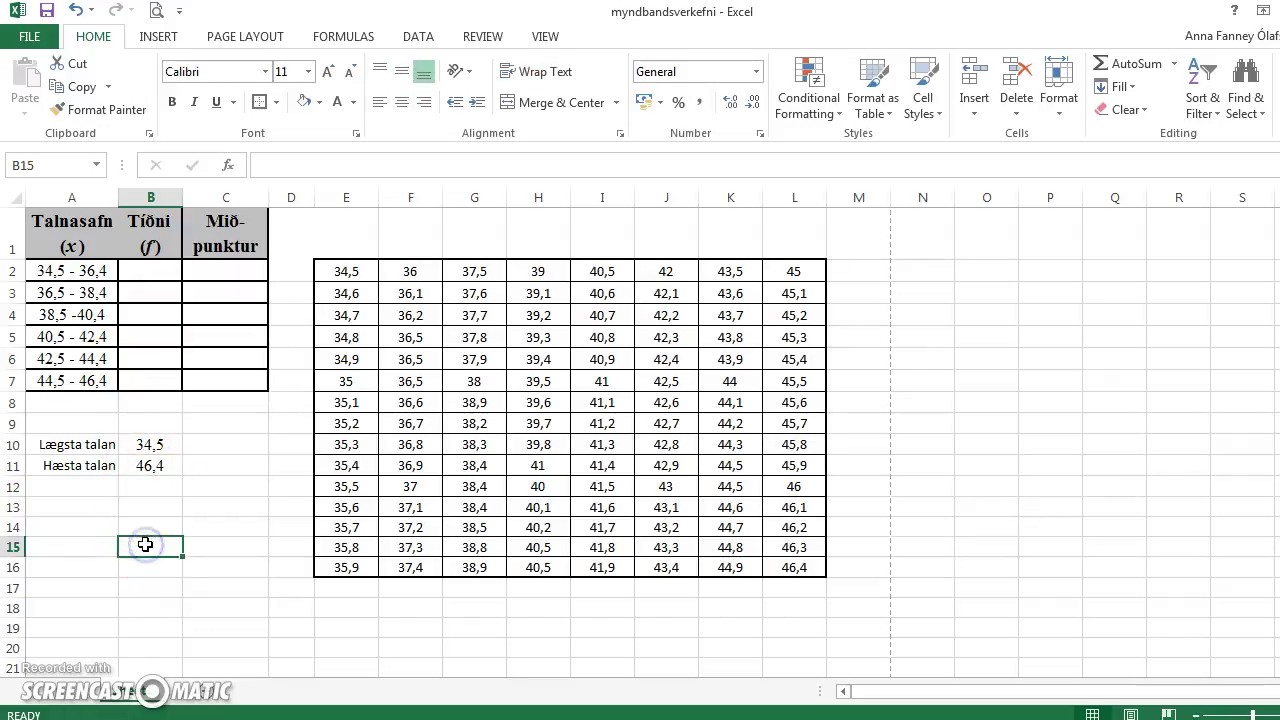
{"action": "type", "text": "3"}
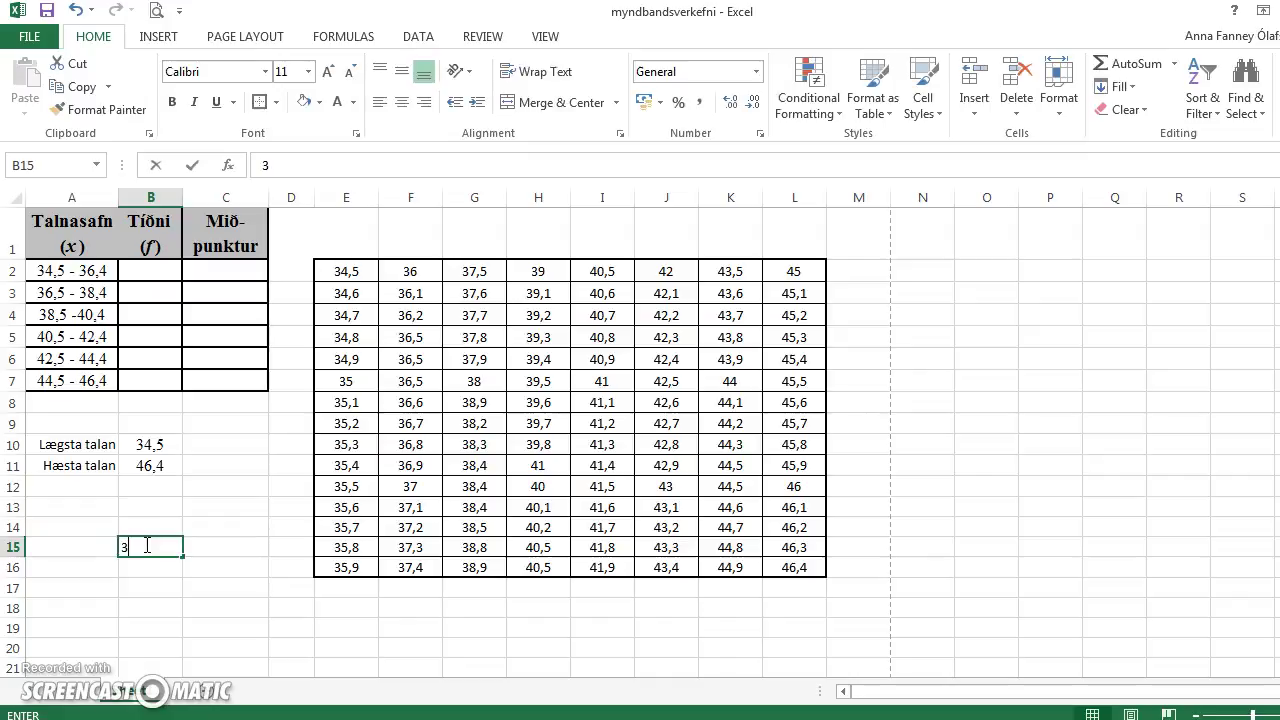
{"action": "type", "text": "6,4"}
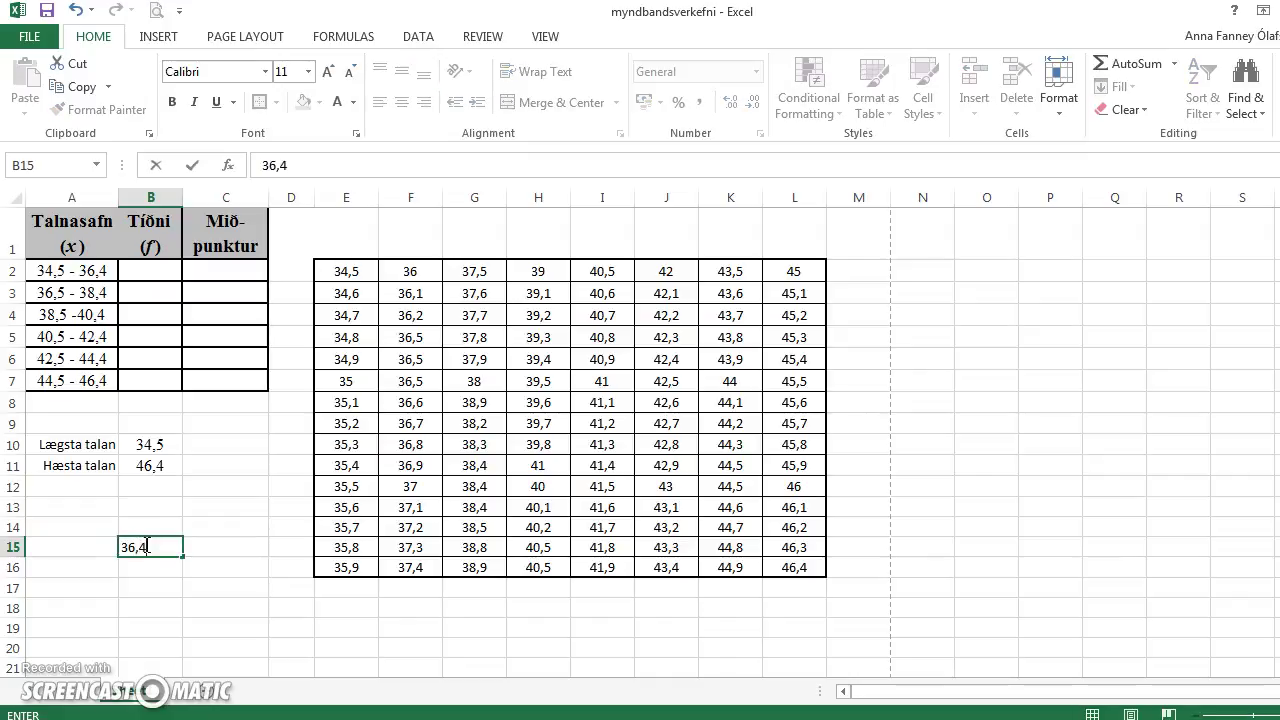
{"action": "key", "text": "Return"}
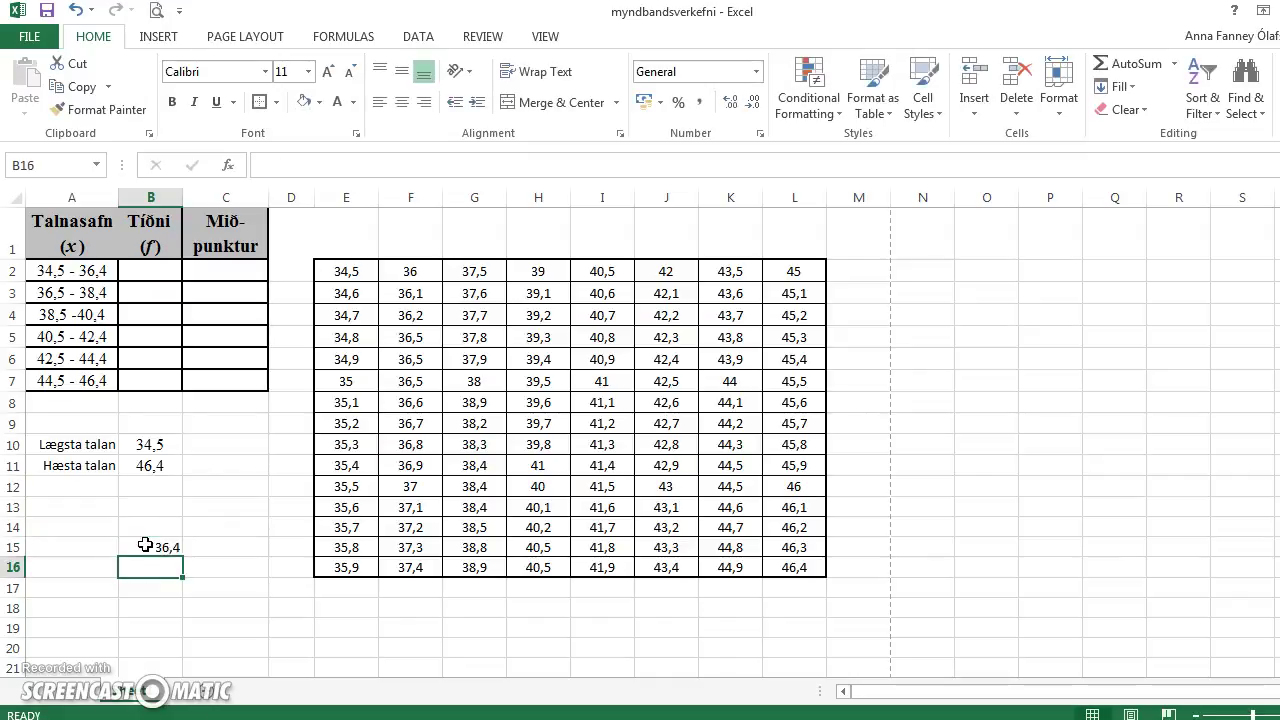
{"action": "type", "text": "38,4"}
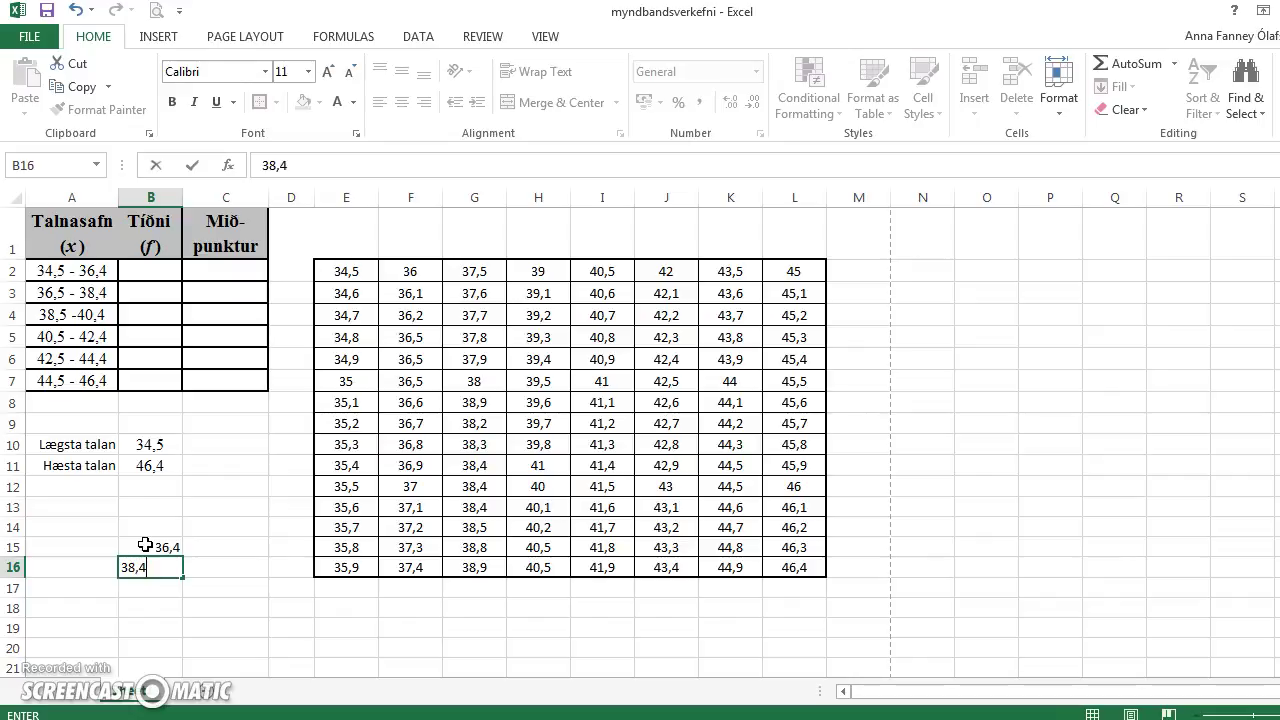
{"action": "key", "text": "Return"}
{"action": "left_click_drag", "start_coordinate": [145, 545], "coordinate": [177, 650]}
{"action": "left_click", "coordinate": [229, 543]}
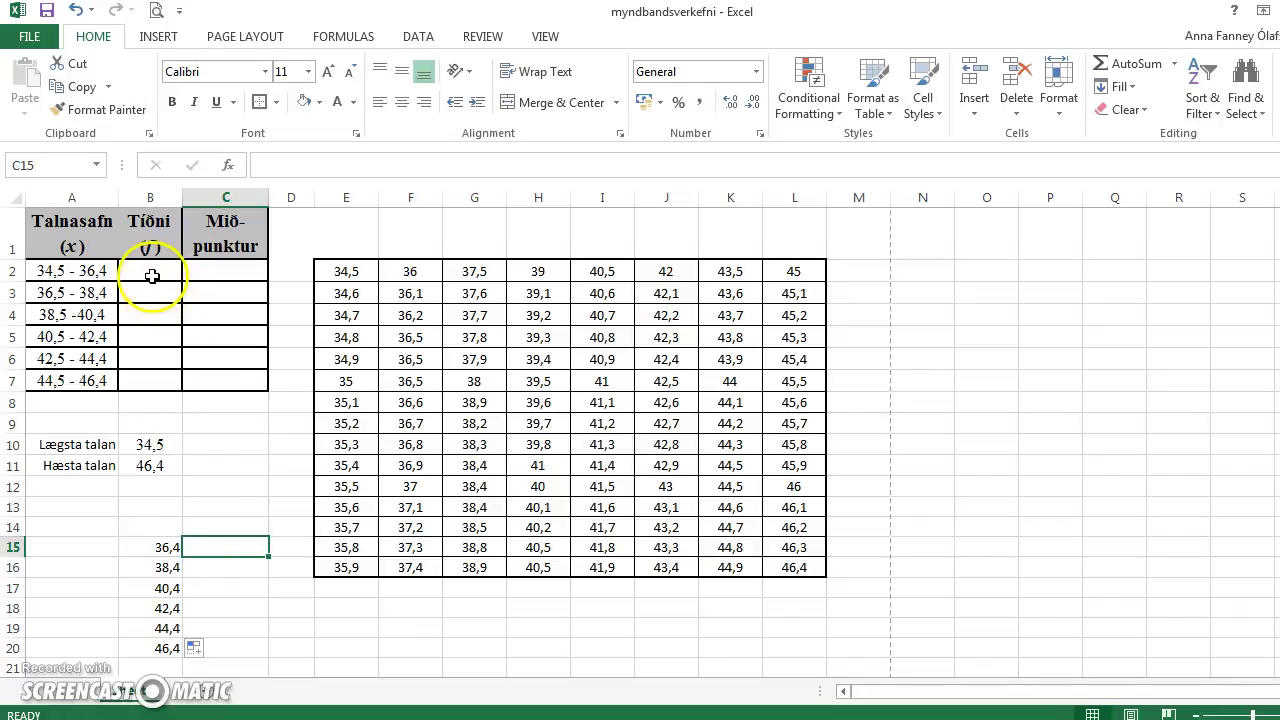
Fill the frequency cells B2:B7 with the array formula =FREQUENCY(E2:L16;B15:B20)
{"action": "left_click_drag", "start_coordinate": [151, 278], "coordinate": [148, 376]}
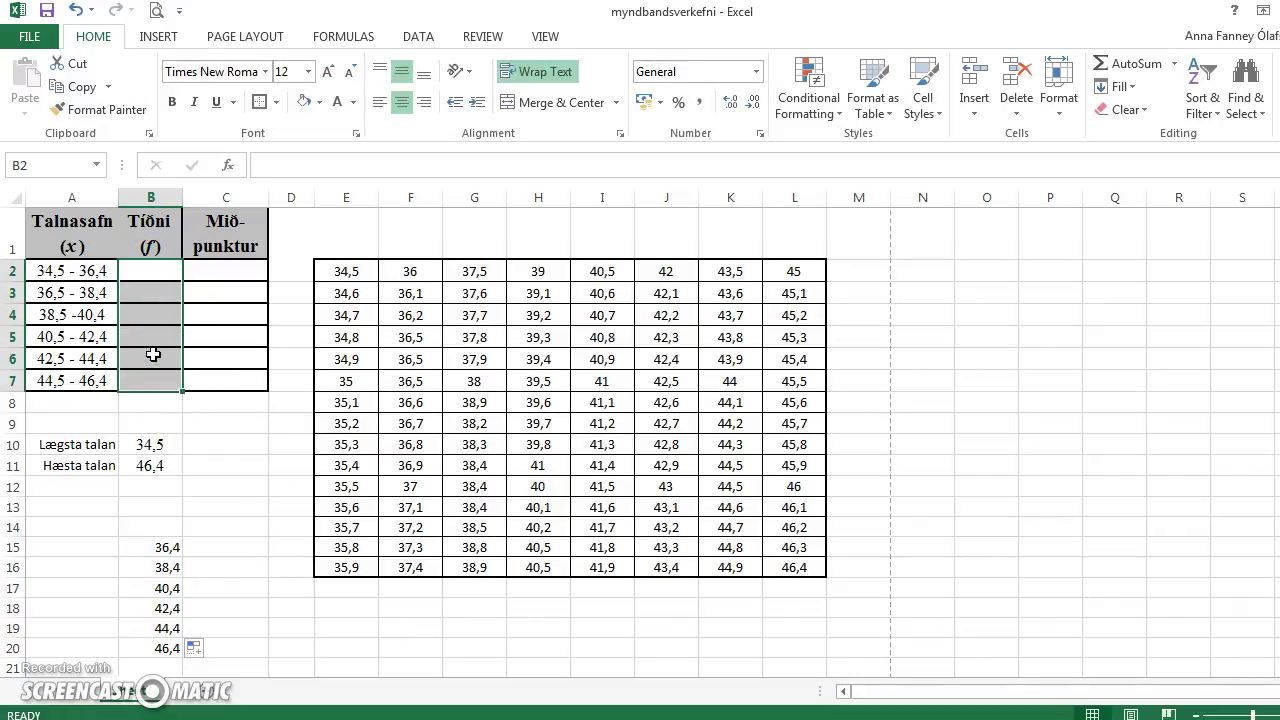
{"action": "type", "text": "="}
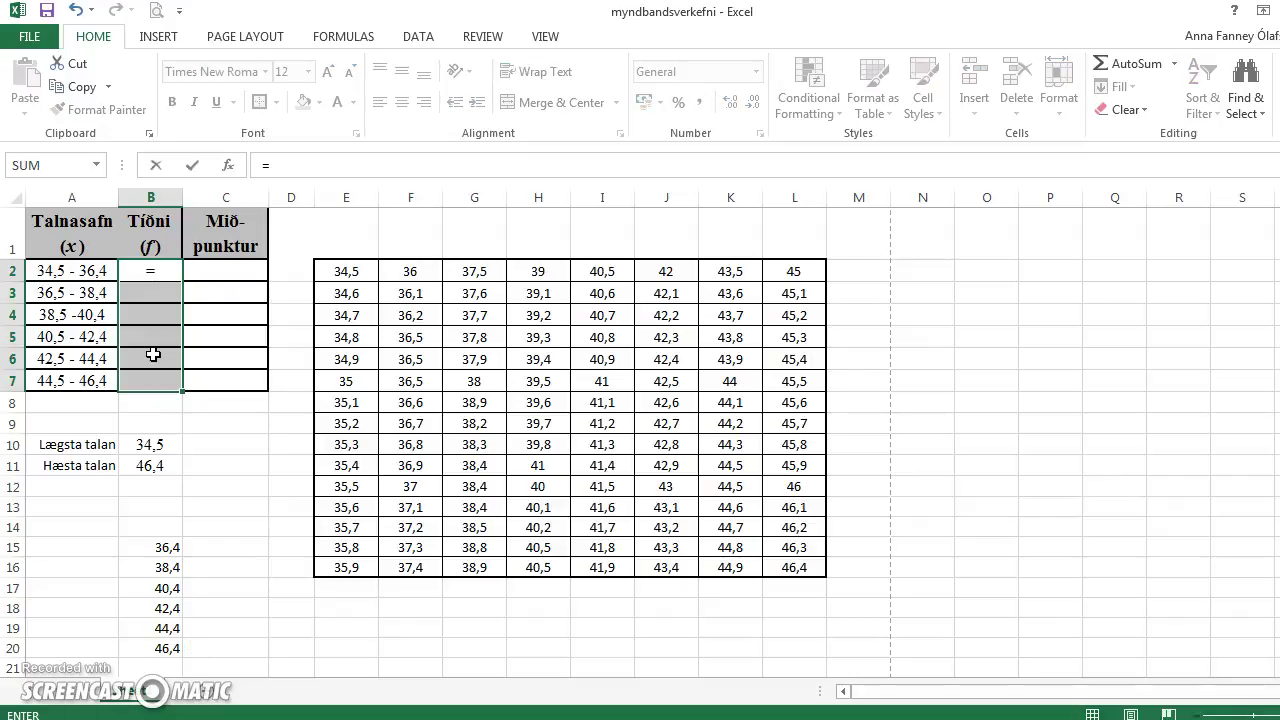
{"action": "type", "text": "fr"}
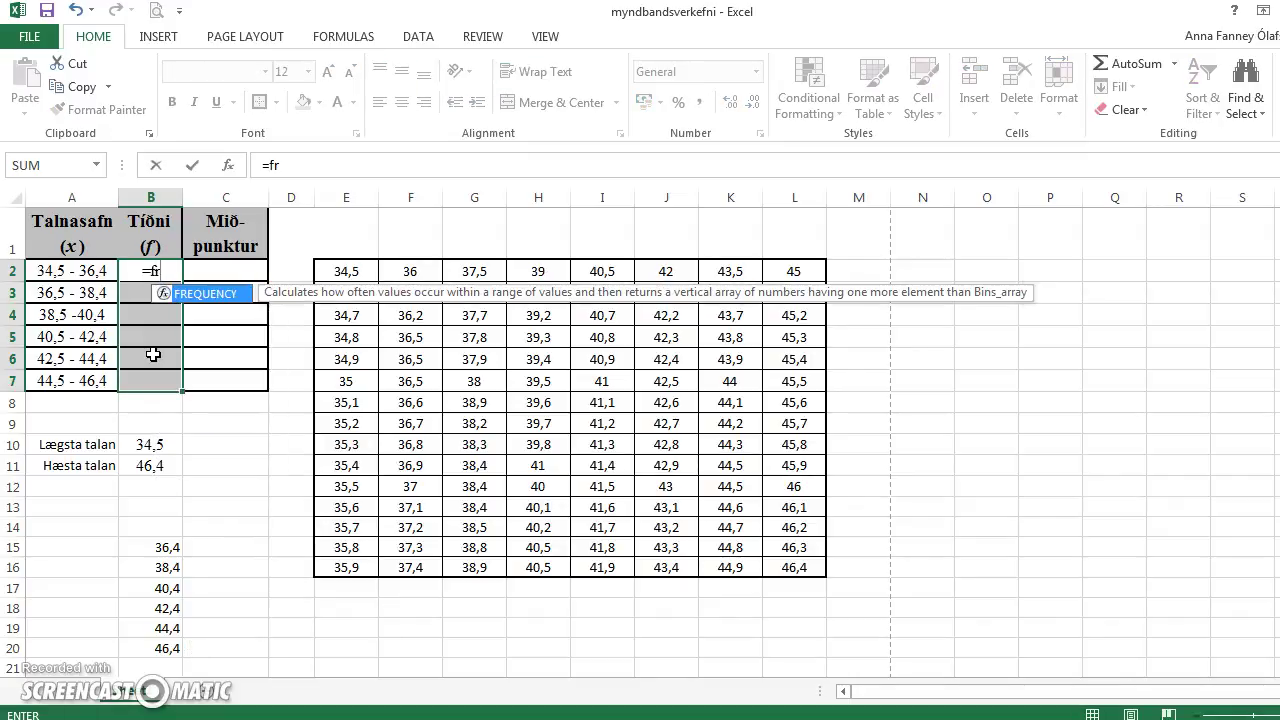
{"action": "double_click", "coordinate": [190, 294]}
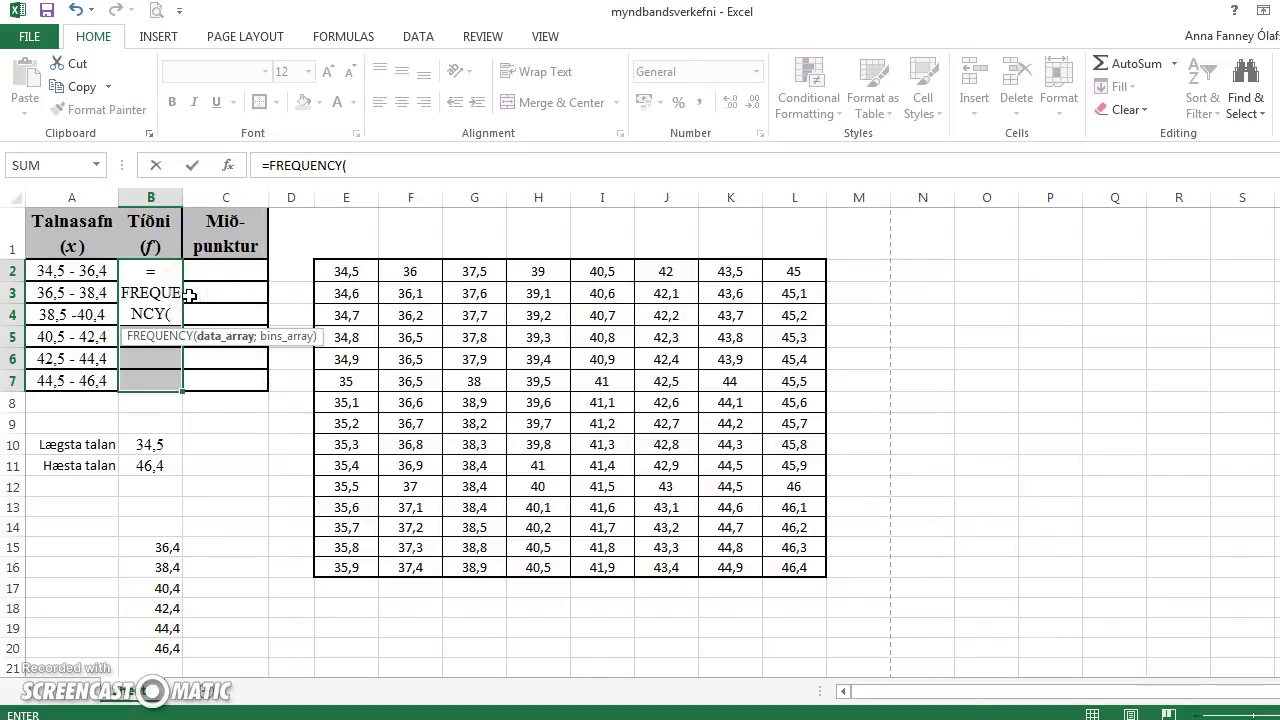
{"action": "left_click_drag", "start_coordinate": [345, 272], "coordinate": [768, 558]}
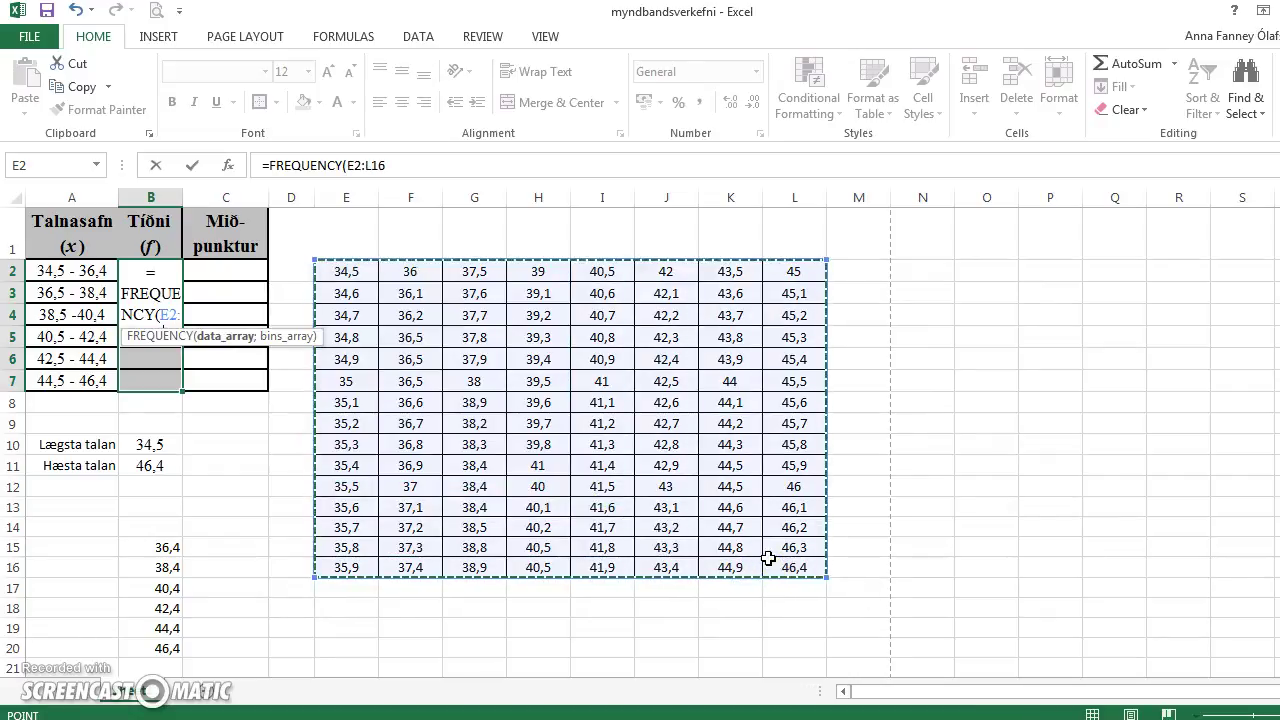
{"action": "type", "text": ";"}
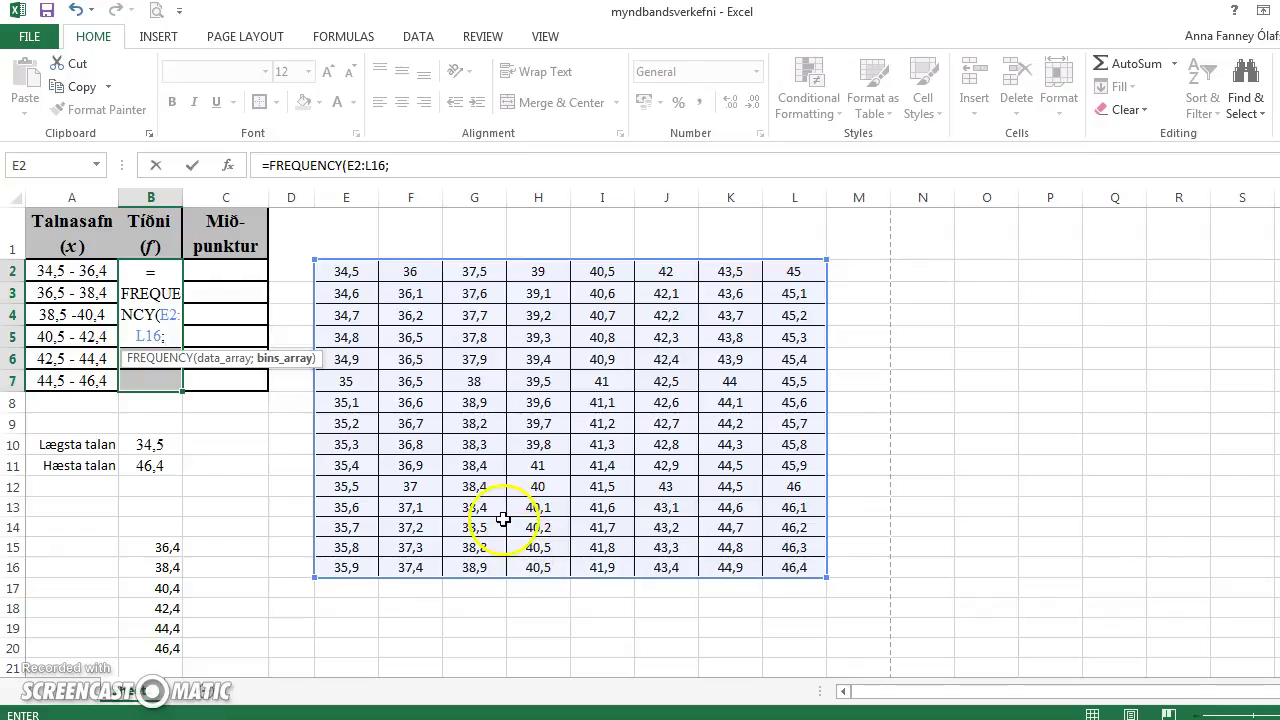
{"action": "left_click_drag", "start_coordinate": [158, 546], "coordinate": [157, 648]}
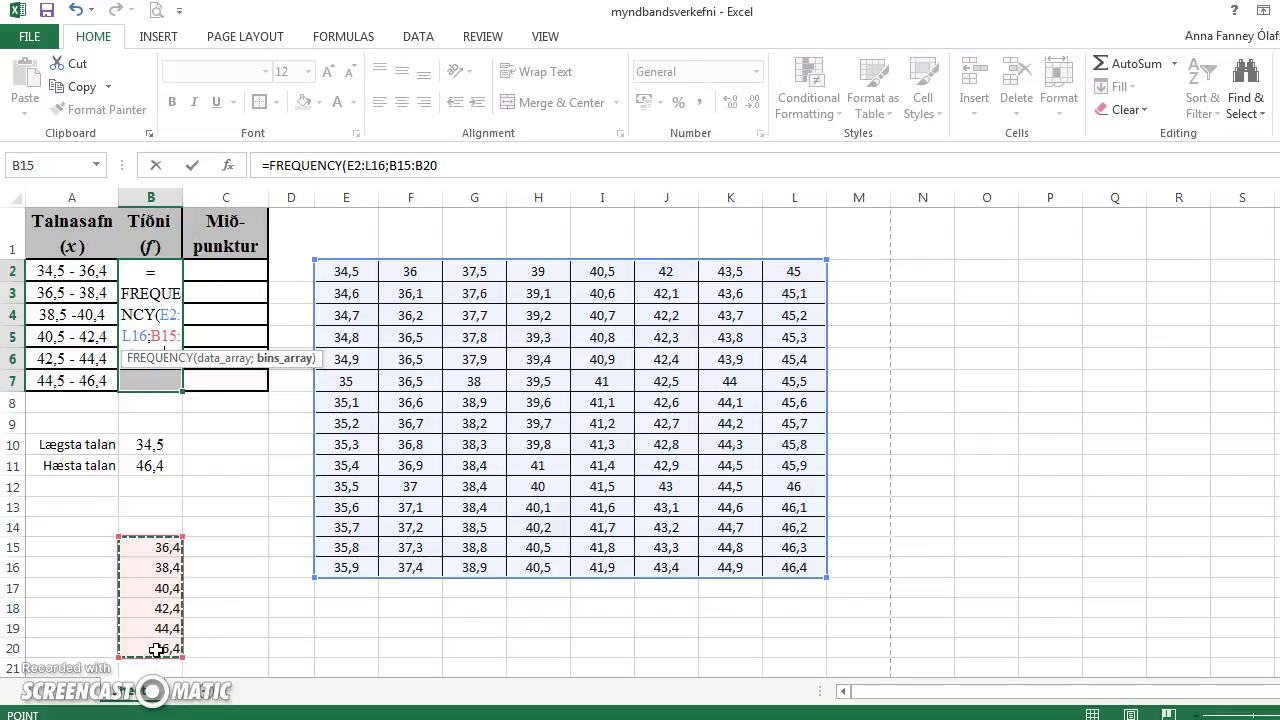
{"action": "type", "text": ")"}
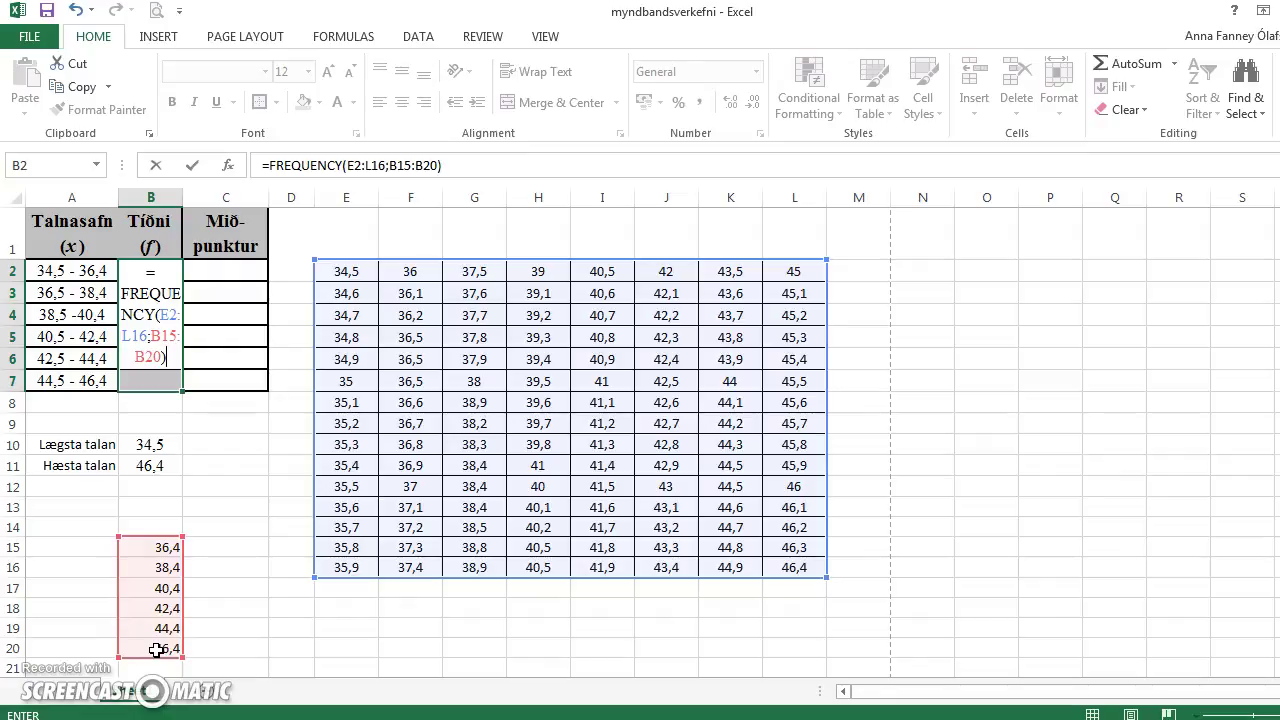
{"action": "key", "text": "ctrl+shift+Return"}
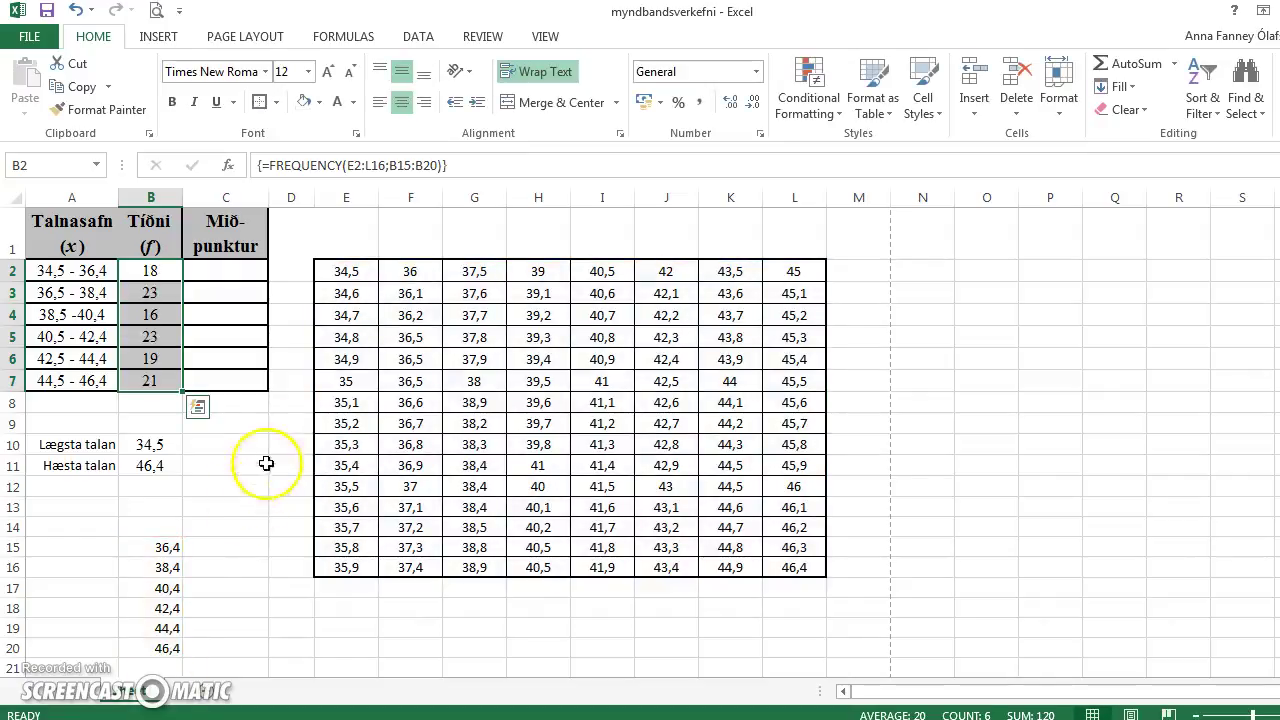
{"action": "left_click", "coordinate": [262, 427]}
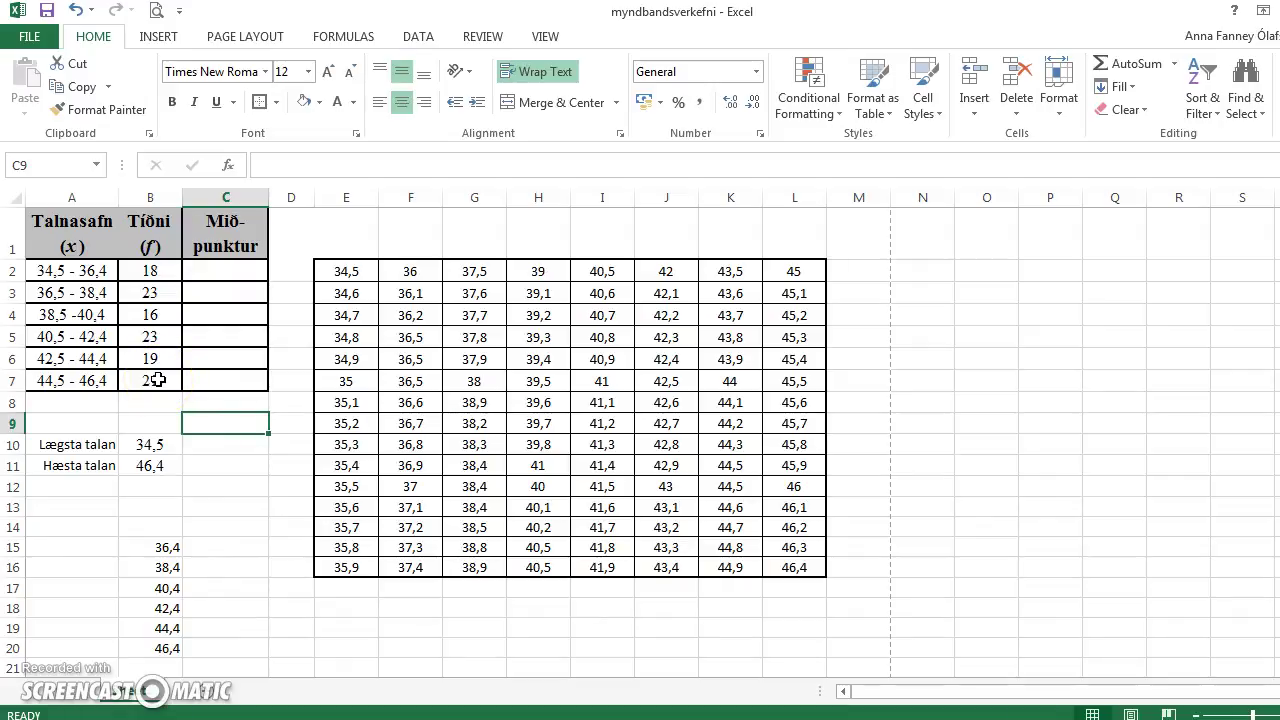
Total the class frequencies in B8, directly below the frequency column, with AutoSum
{"action": "left_click", "coordinate": [159, 400]}
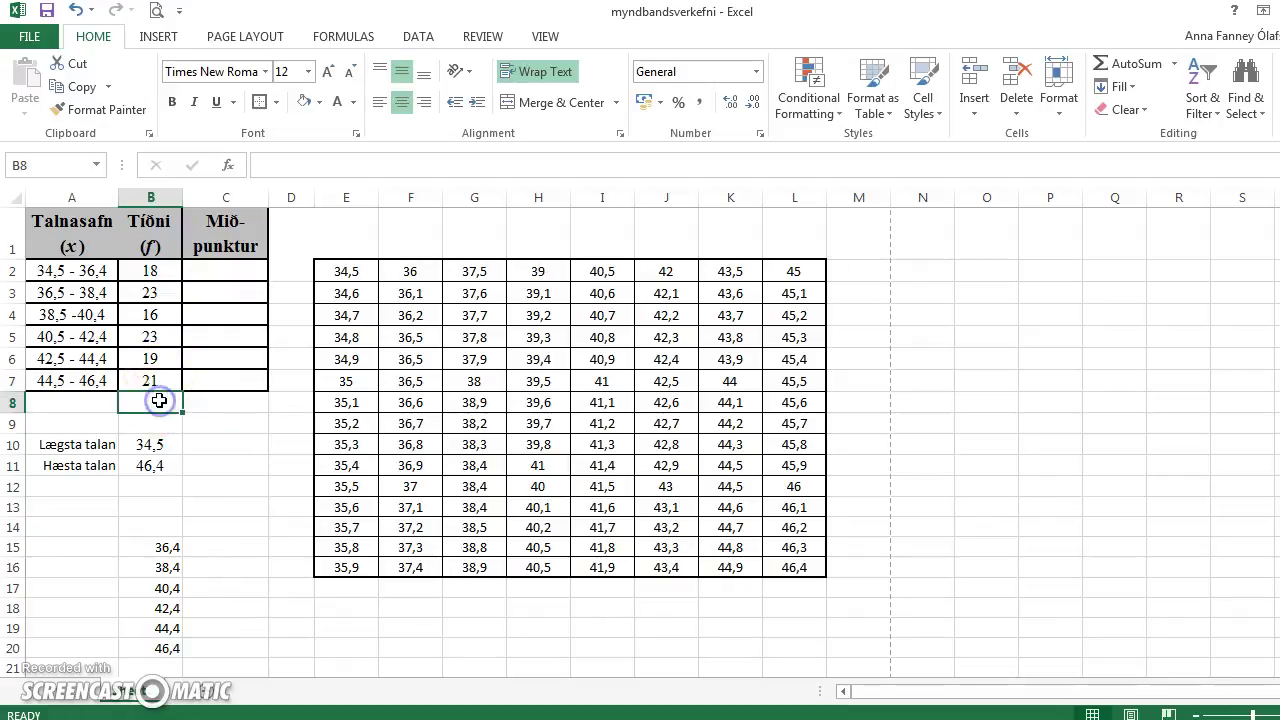
{"action": "left_click", "coordinate": [1110, 70]}
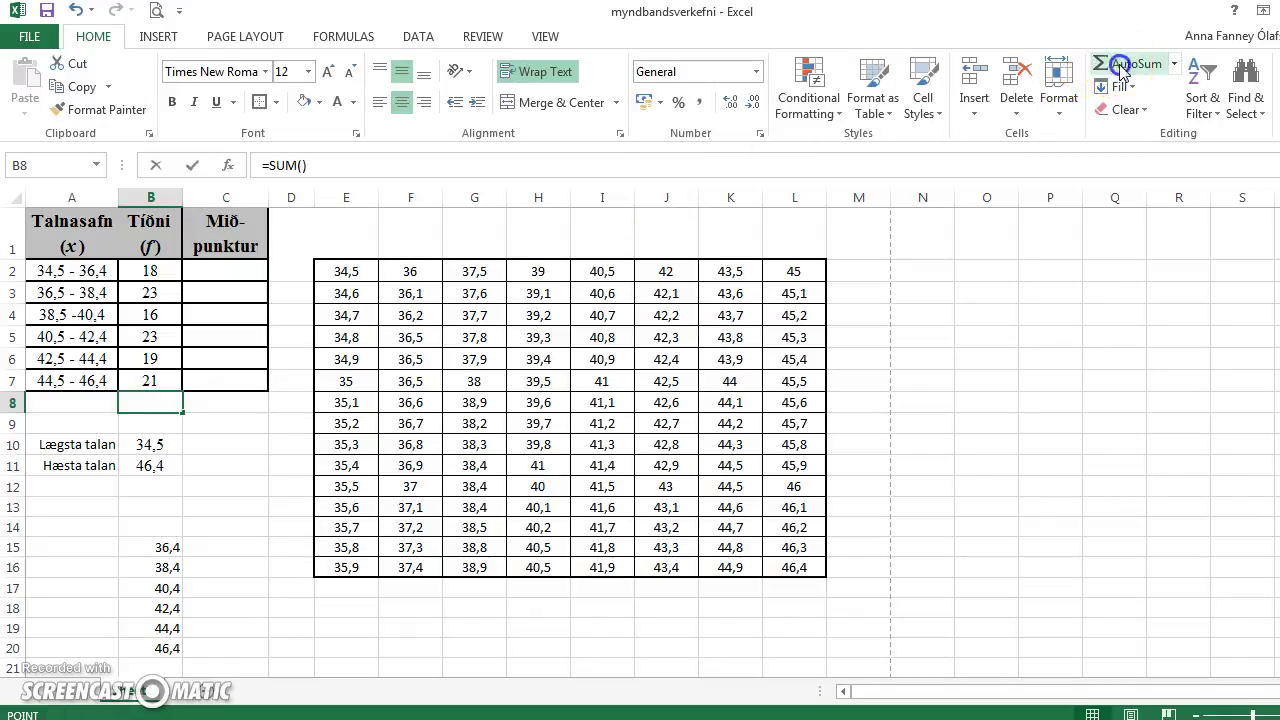
{"action": "key", "text": "Return"}
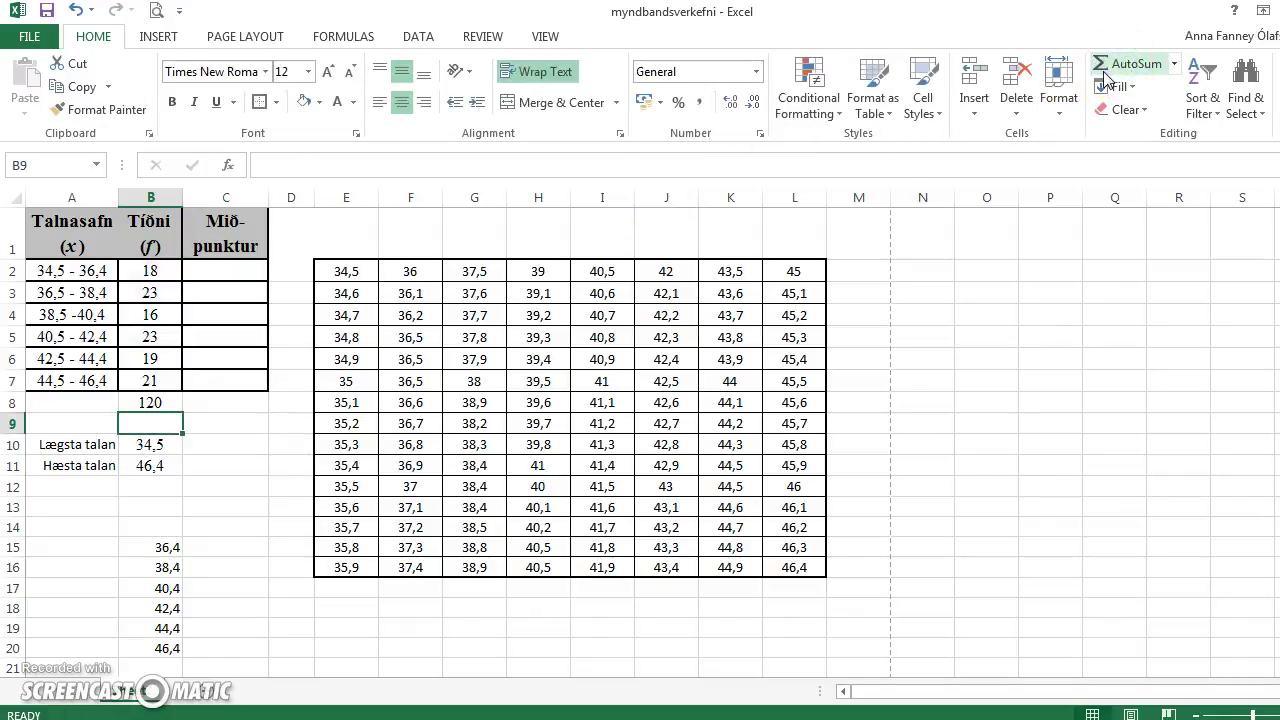
{"action": "left_click", "coordinate": [245, 425]}
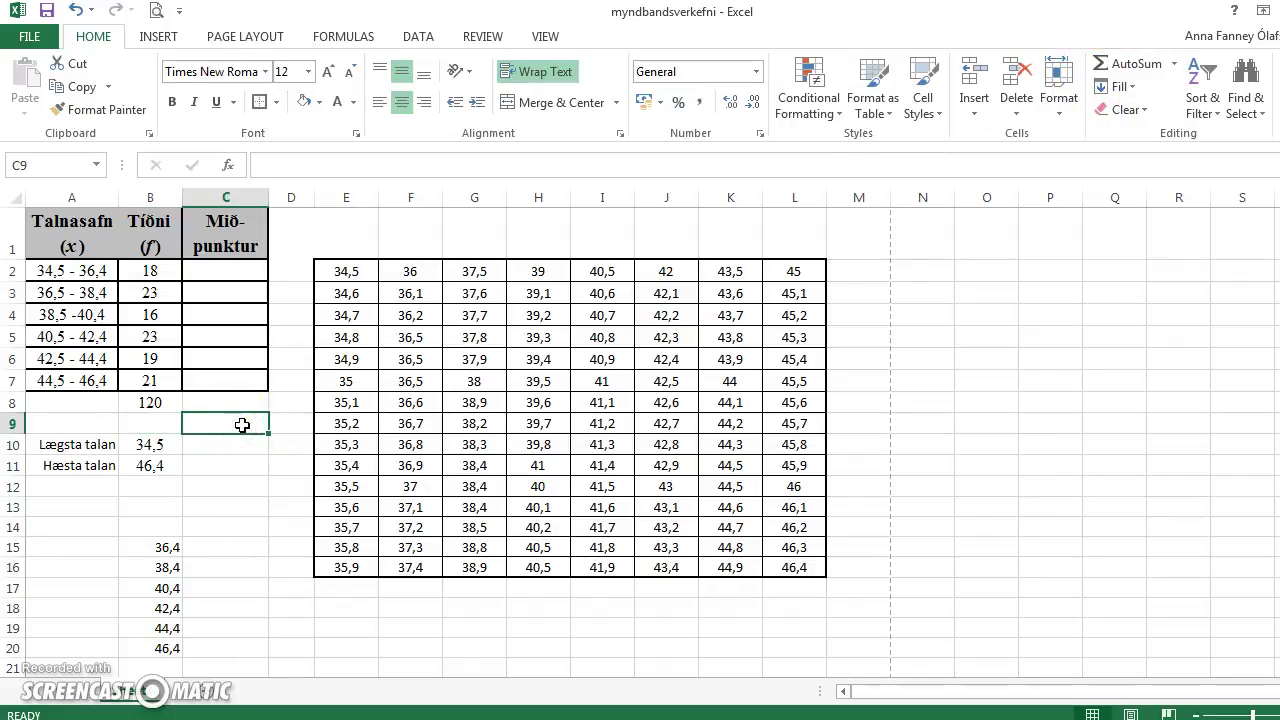
Calculate the midpoint of the first class in C2 with the formula =(34,5+36,4)/2
{"action": "left_click", "coordinate": [238, 274]}
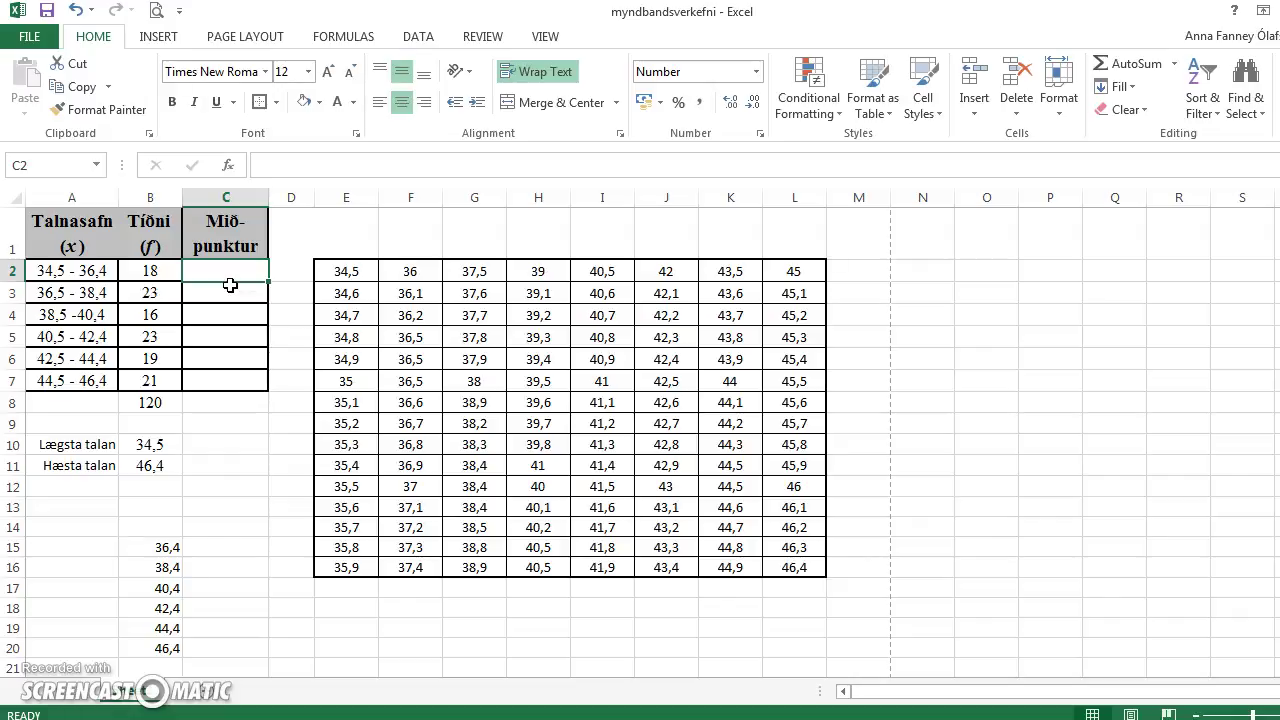
{"action": "type", "text": "=("}
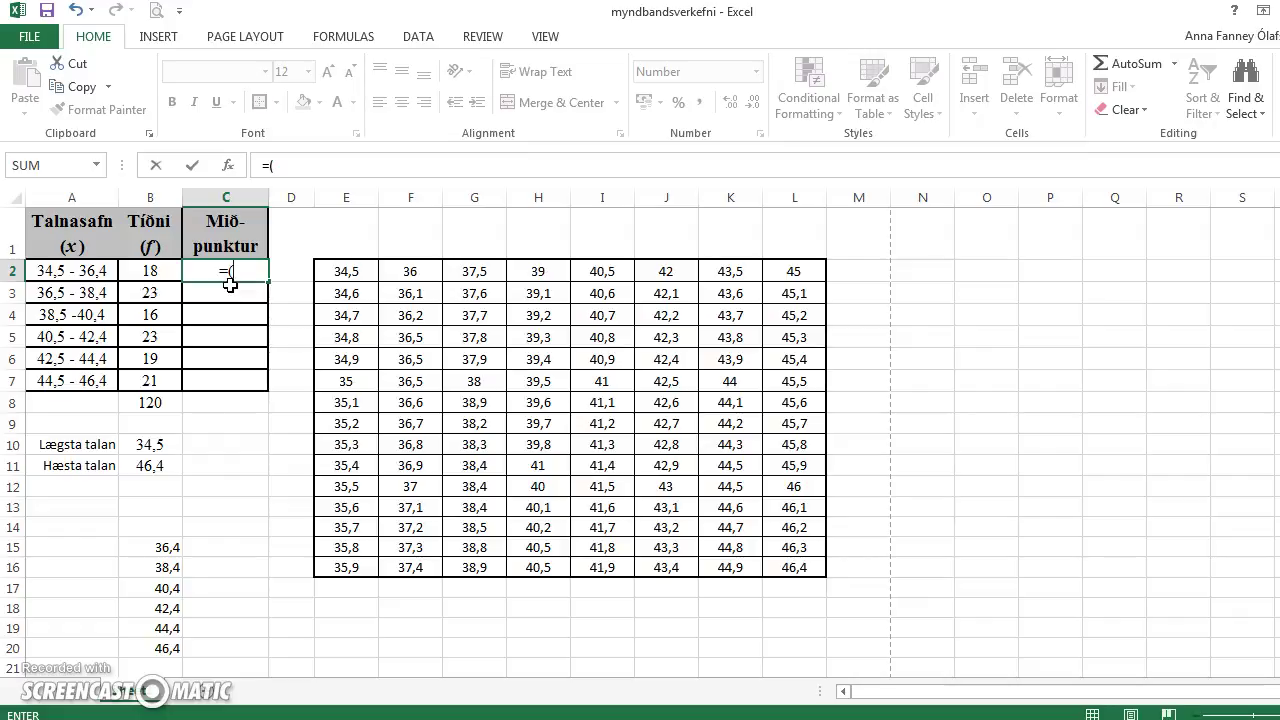
{"action": "type", "text": "34,5+36,4)/2"}
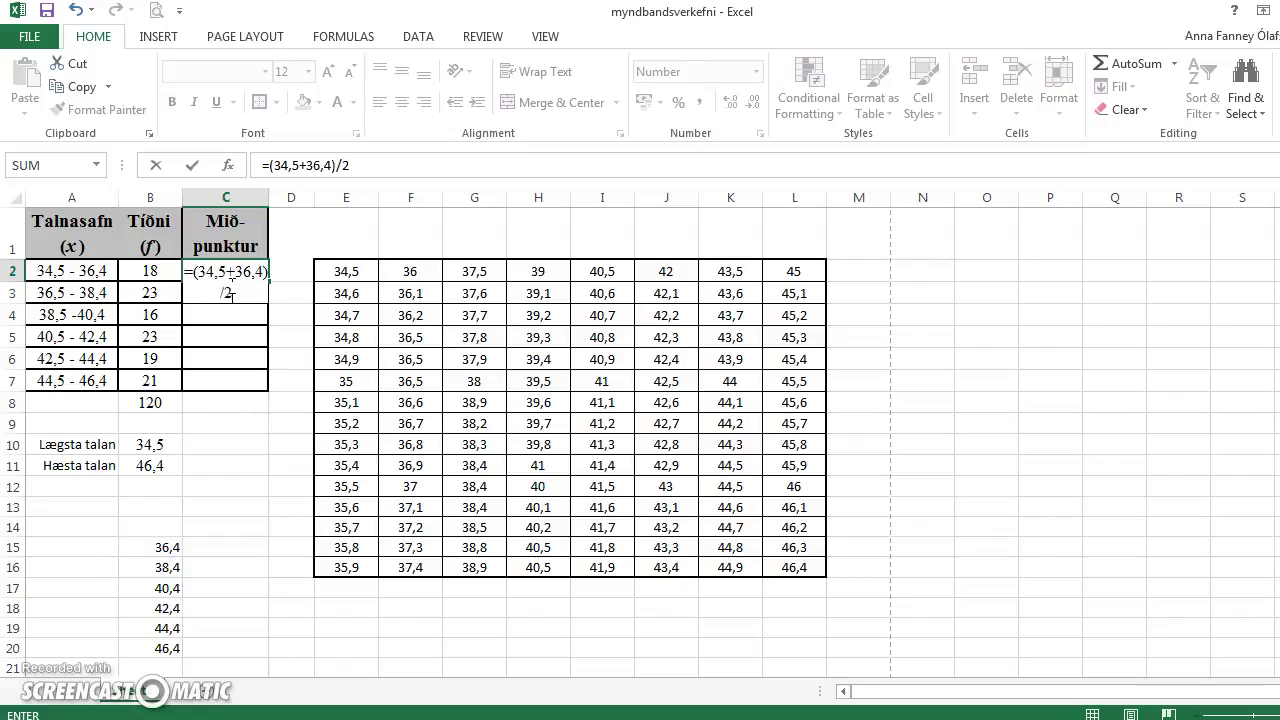
{"action": "key", "text": "Return"}
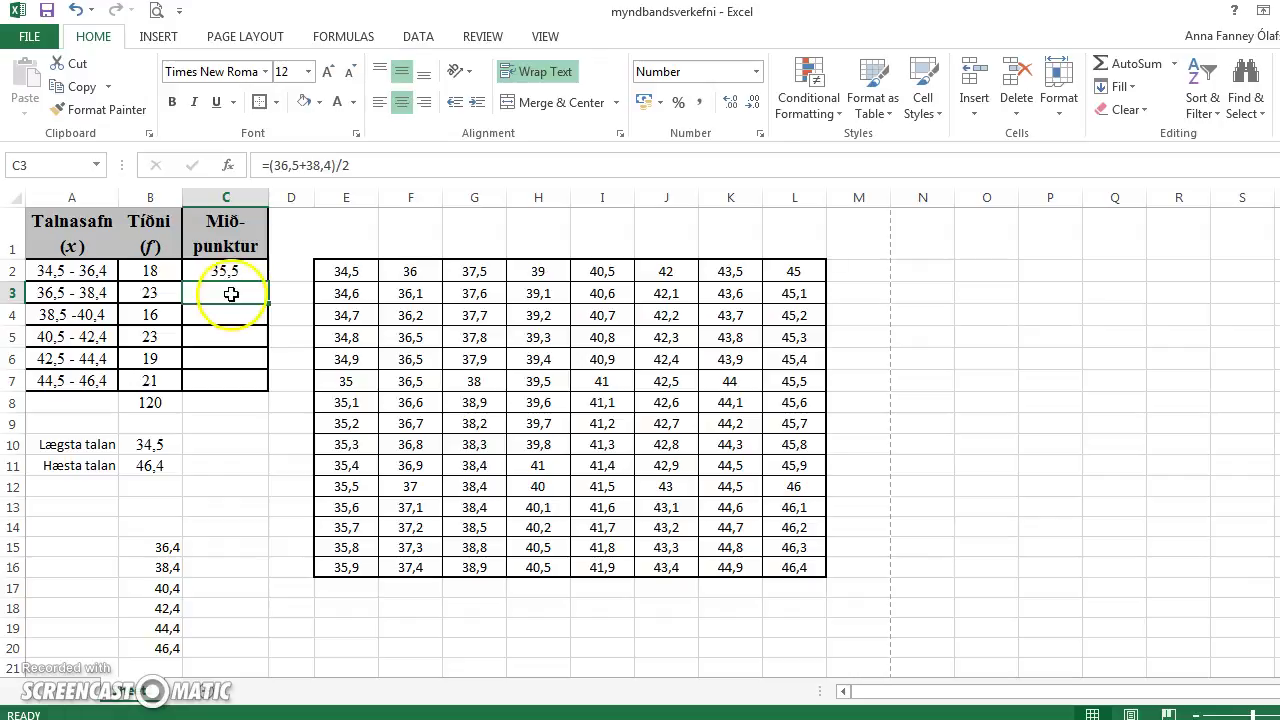
Change the font colour of the remaining midpoint cells C3:C7 to black
{"action": "left_click_drag", "start_coordinate": [231, 294], "coordinate": [233, 375]}
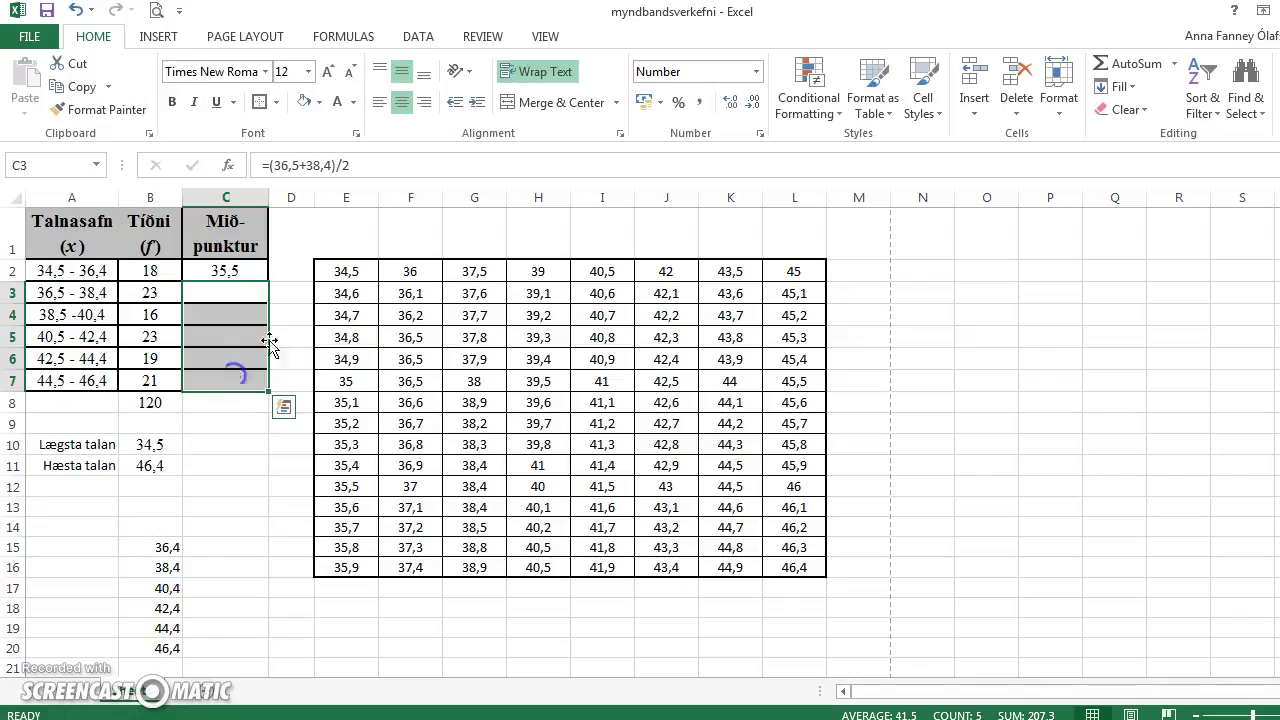
{"action": "left_click", "coordinate": [352, 103]}
{"action": "left_click", "coordinate": [340, 127]}
{"action": "left_click", "coordinate": [288, 297]}
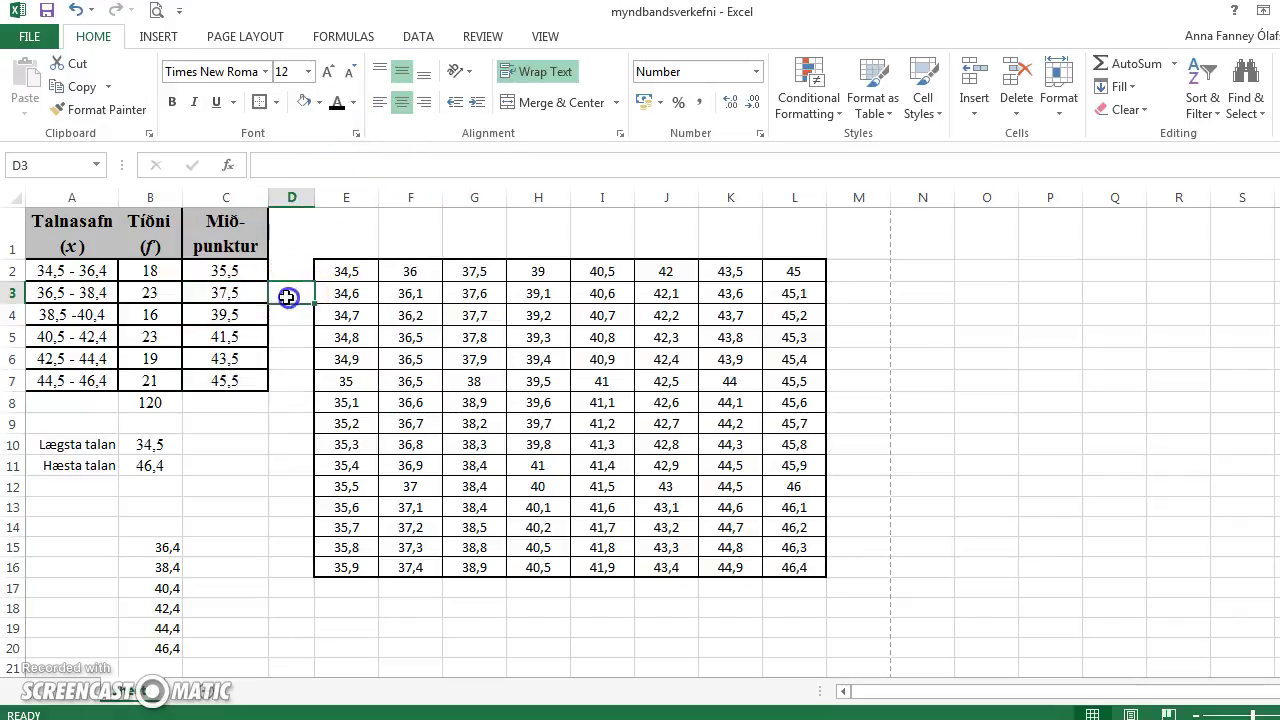
Review the midpoint formulas in cells C3 to C7 one by one
{"action": "left_click", "coordinate": [211, 295]}
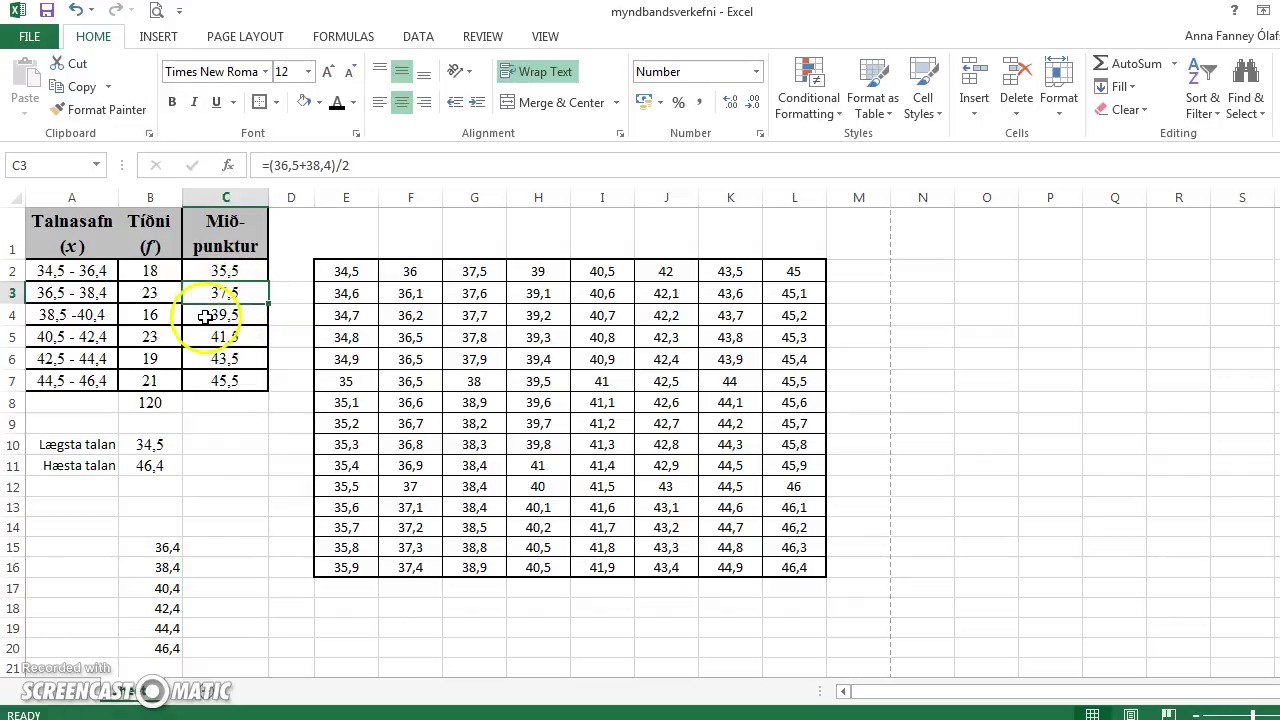
{"action": "left_click", "coordinate": [205, 316]}
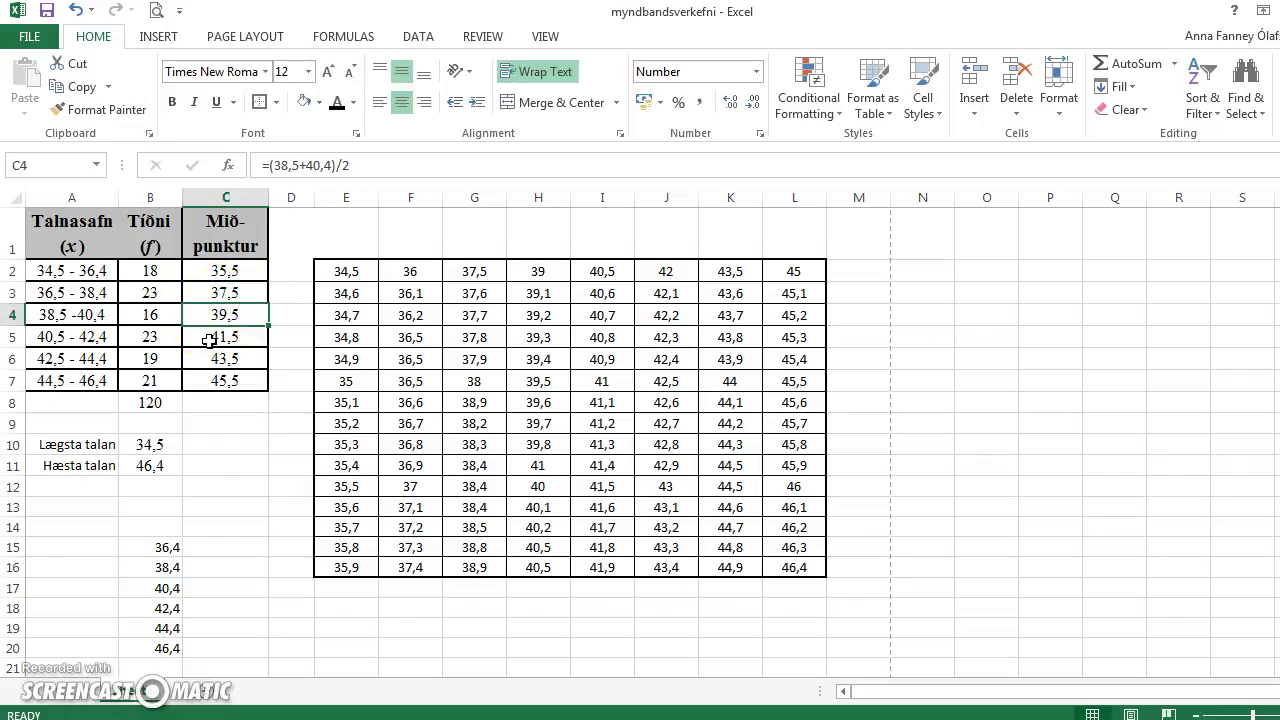
{"action": "left_click", "coordinate": [209, 340]}
{"action": "left_click", "coordinate": [204, 359]}
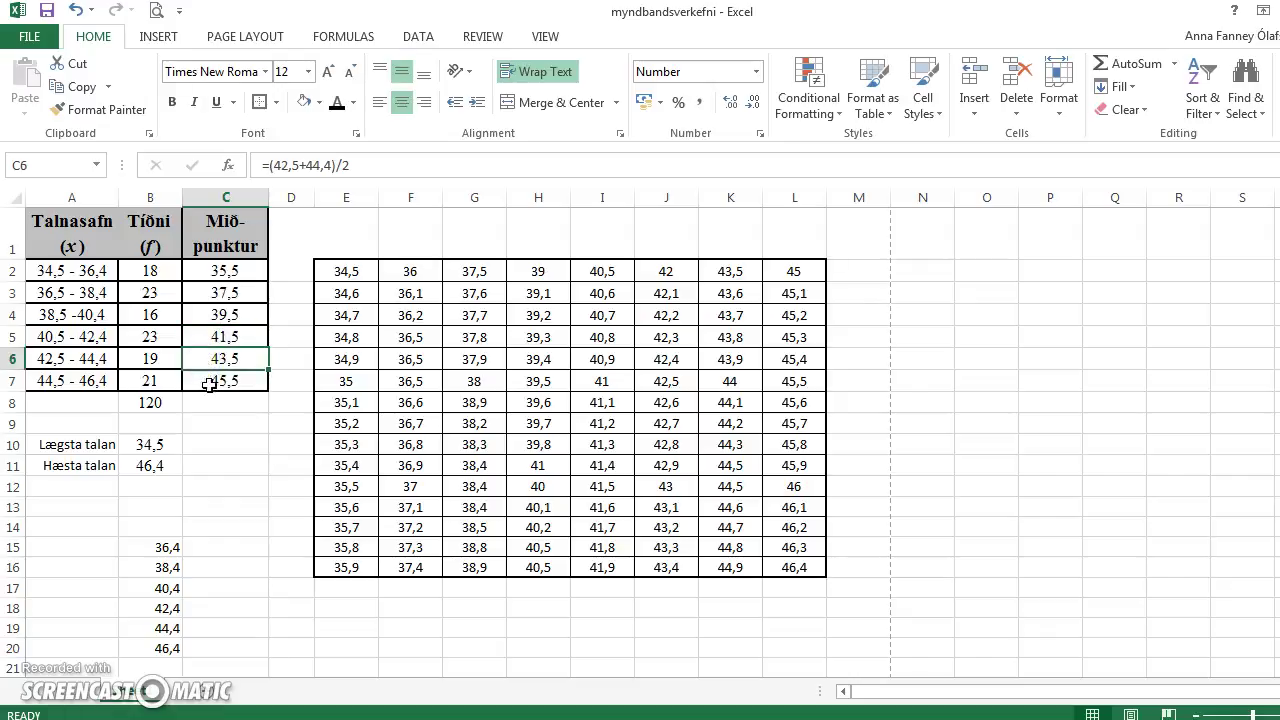
{"action": "left_click", "coordinate": [209, 385]}
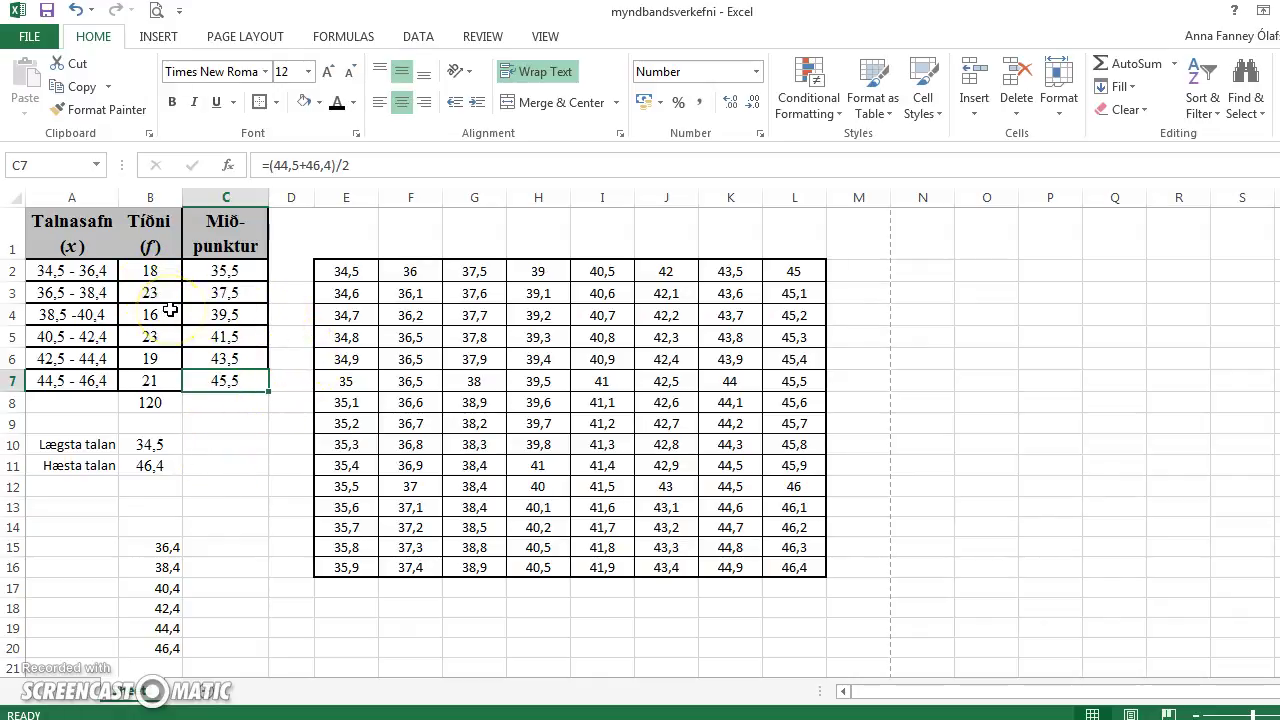
Insert a 2-D clustered column chart of the frequencies B2:B7 and place it over columns I to P near the sheet's upper edge
{"action": "left_click_drag", "start_coordinate": [150, 268], "coordinate": [160, 385]}
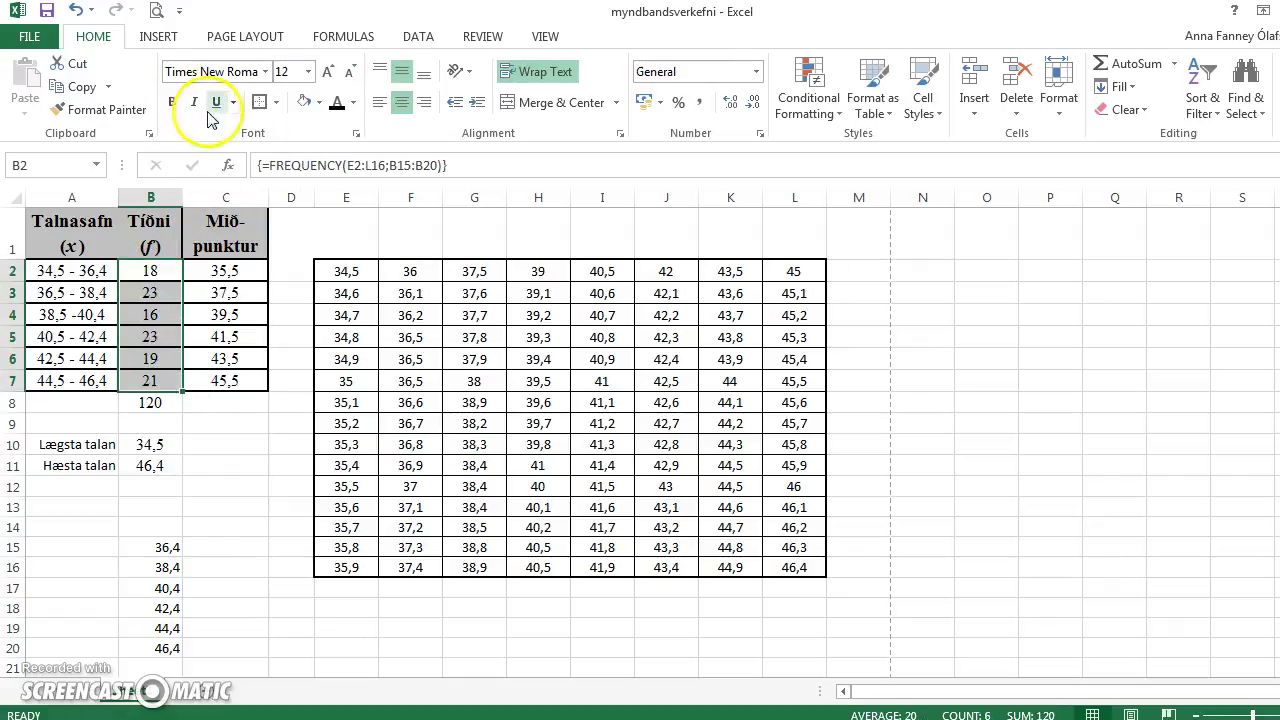
{"action": "left_click", "coordinate": [148, 38]}
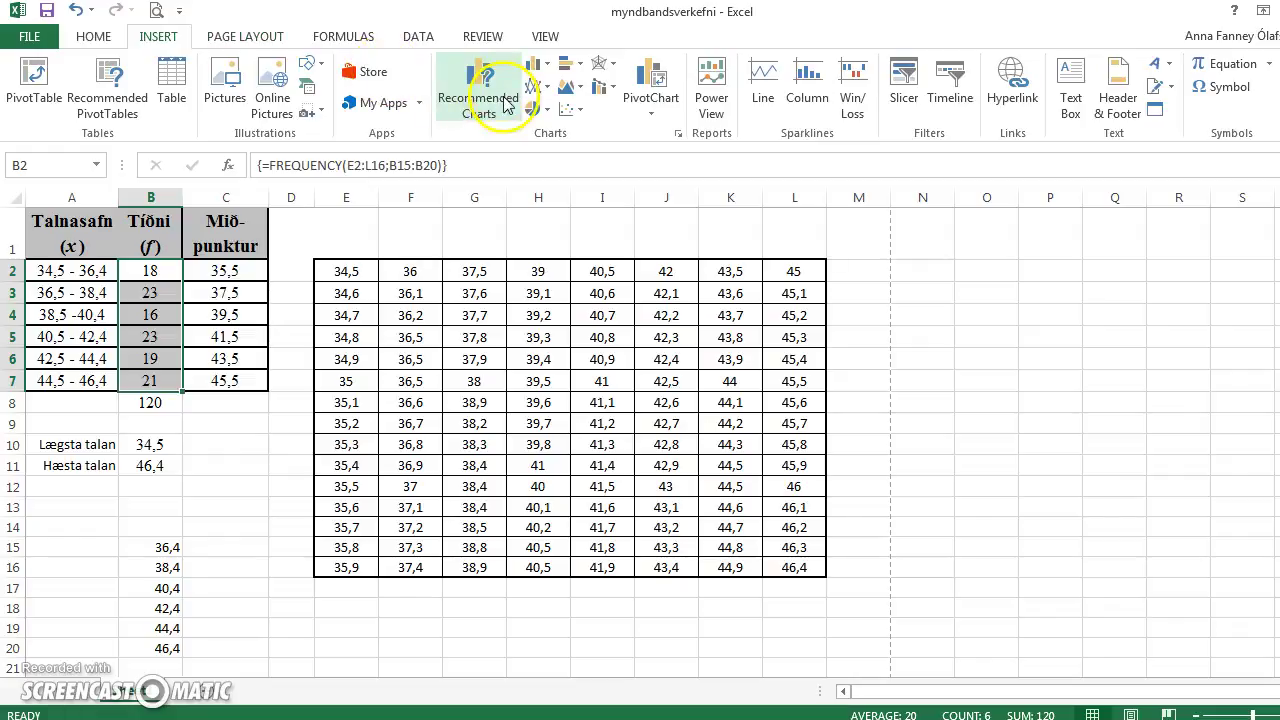
{"action": "left_click", "coordinate": [533, 75]}
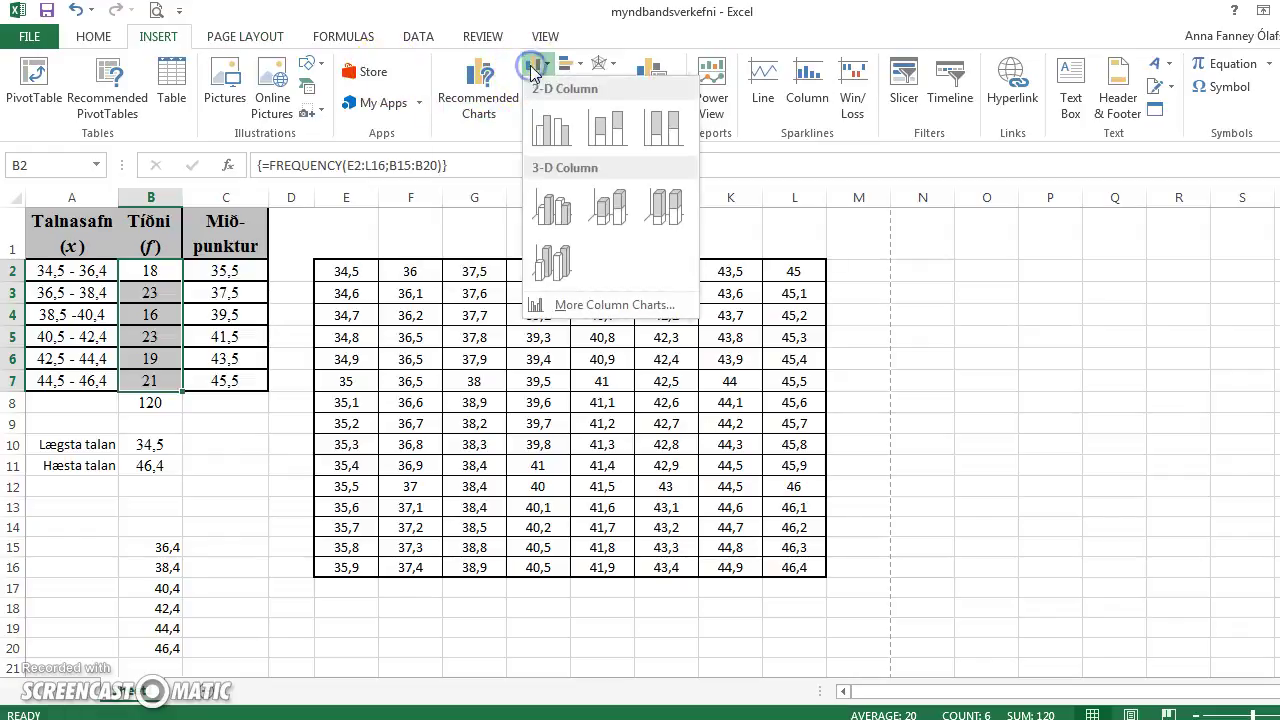
{"action": "left_click", "coordinate": [550, 128]}
{"action": "left_click_drag", "start_coordinate": [914, 343], "coordinate": [951, 257]}
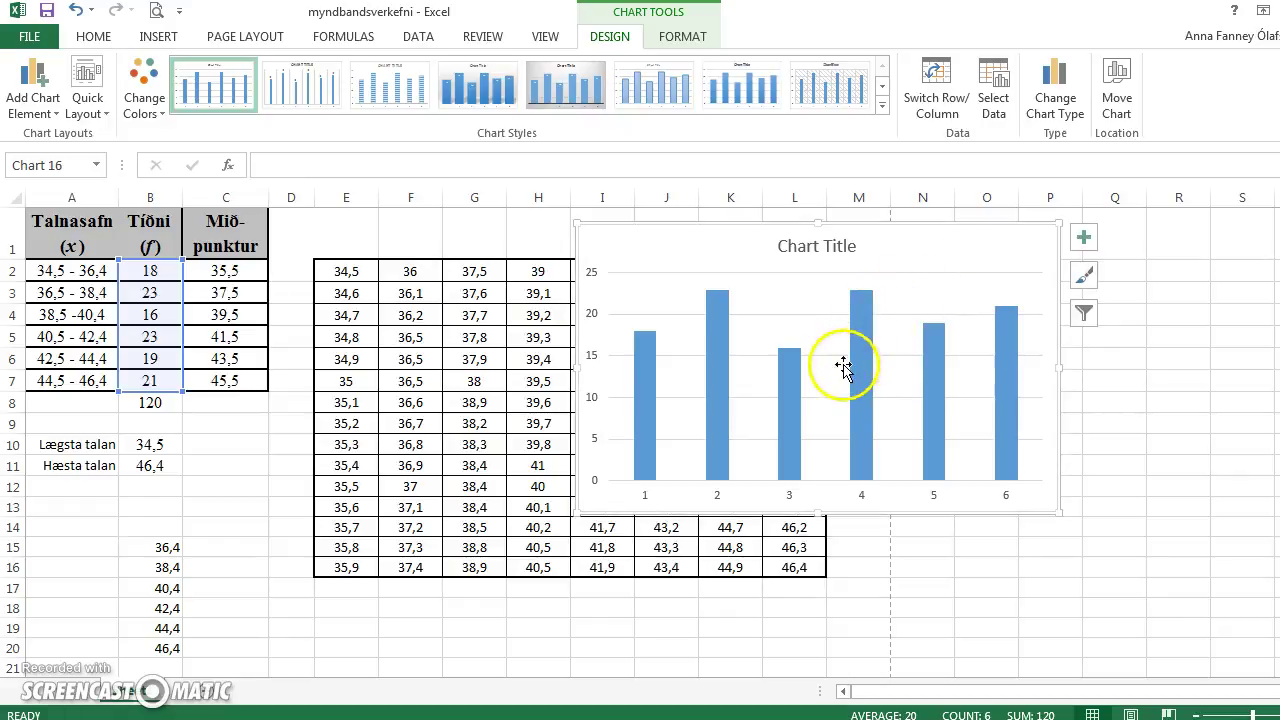
Apply the quick layout with touching bars and axis titles to the chart, and give the bars a black outline
{"action": "left_click", "coordinate": [90, 92]}
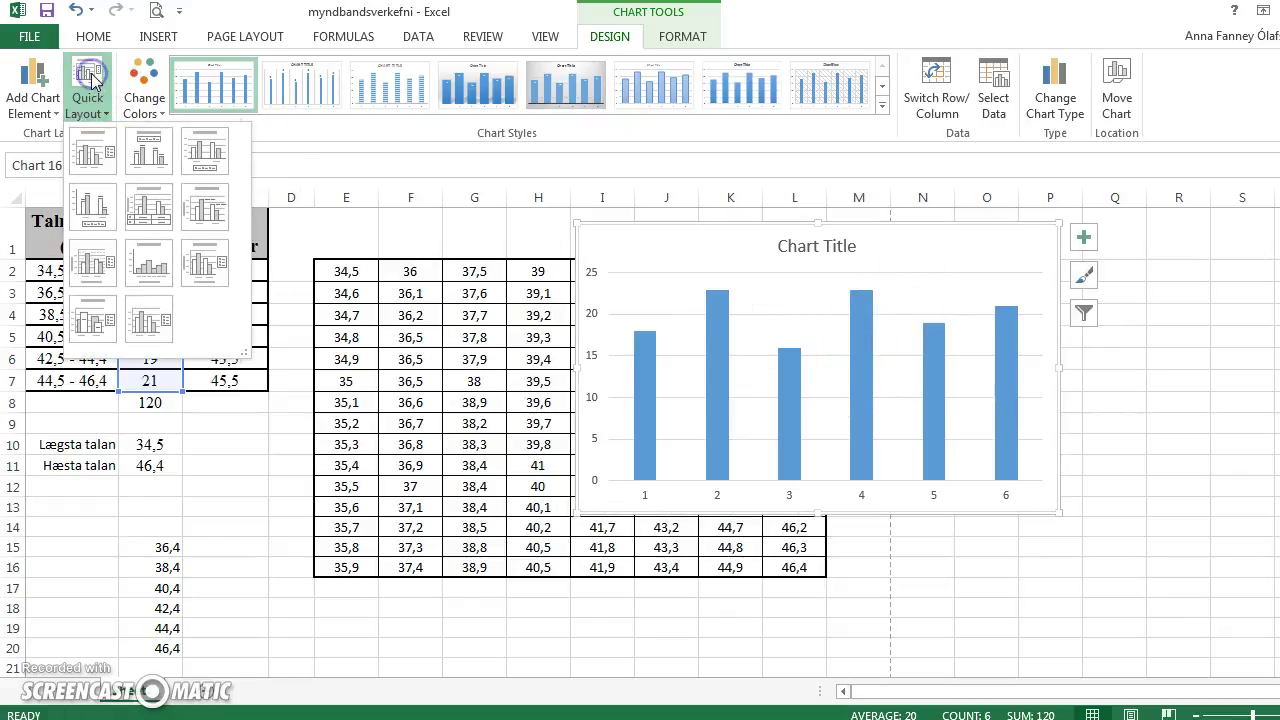
{"action": "left_click", "coordinate": [155, 265]}
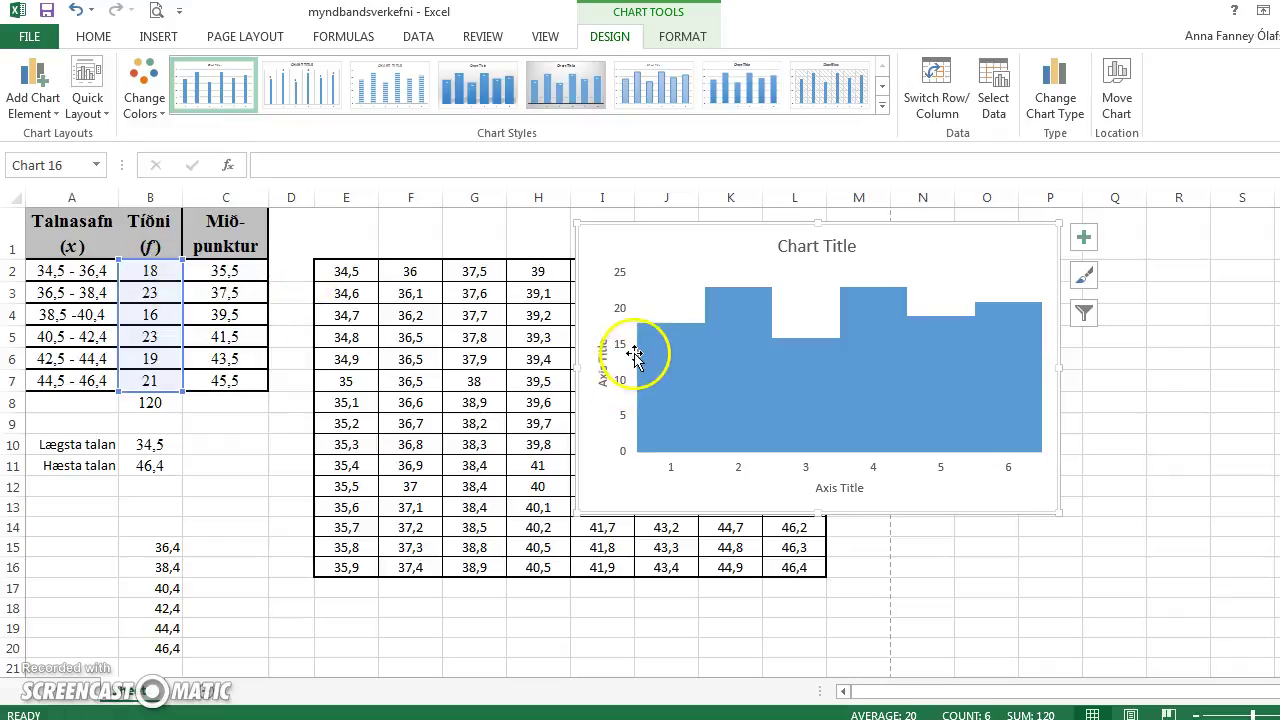
{"action": "left_click", "coordinate": [725, 383]}
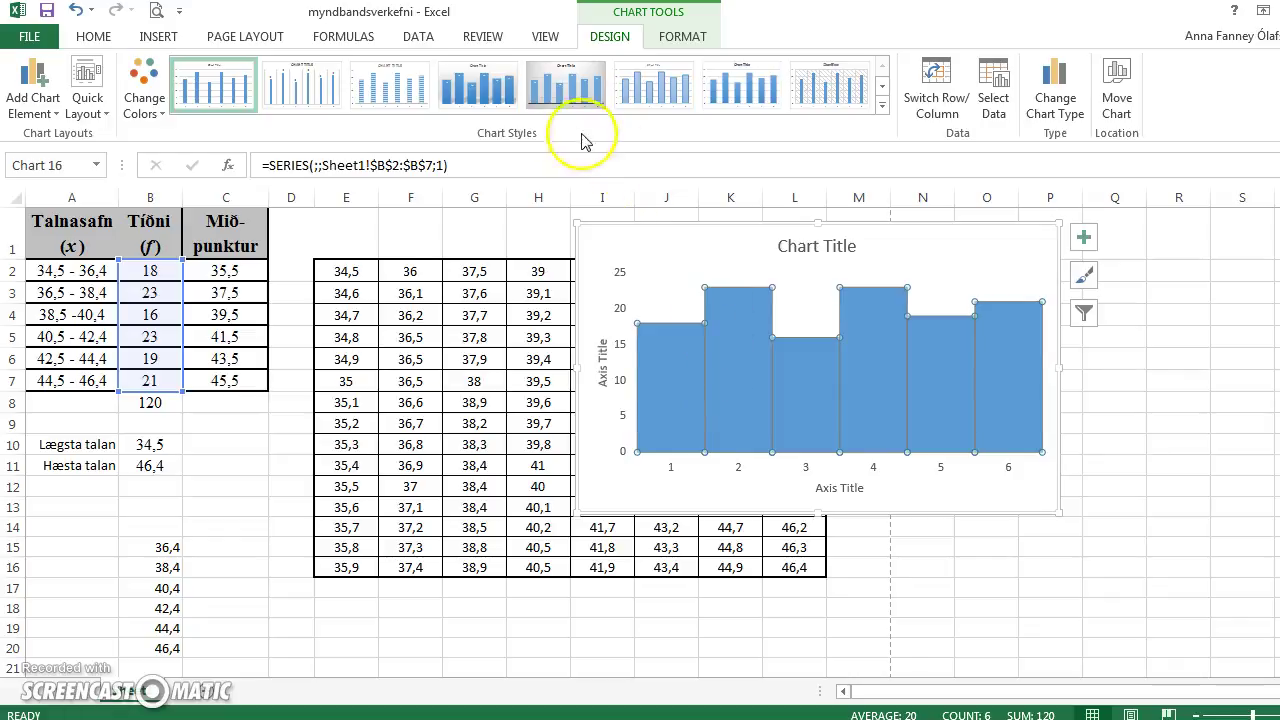
{"action": "left_click", "coordinate": [617, 38]}
{"action": "left_click", "coordinate": [670, 38]}
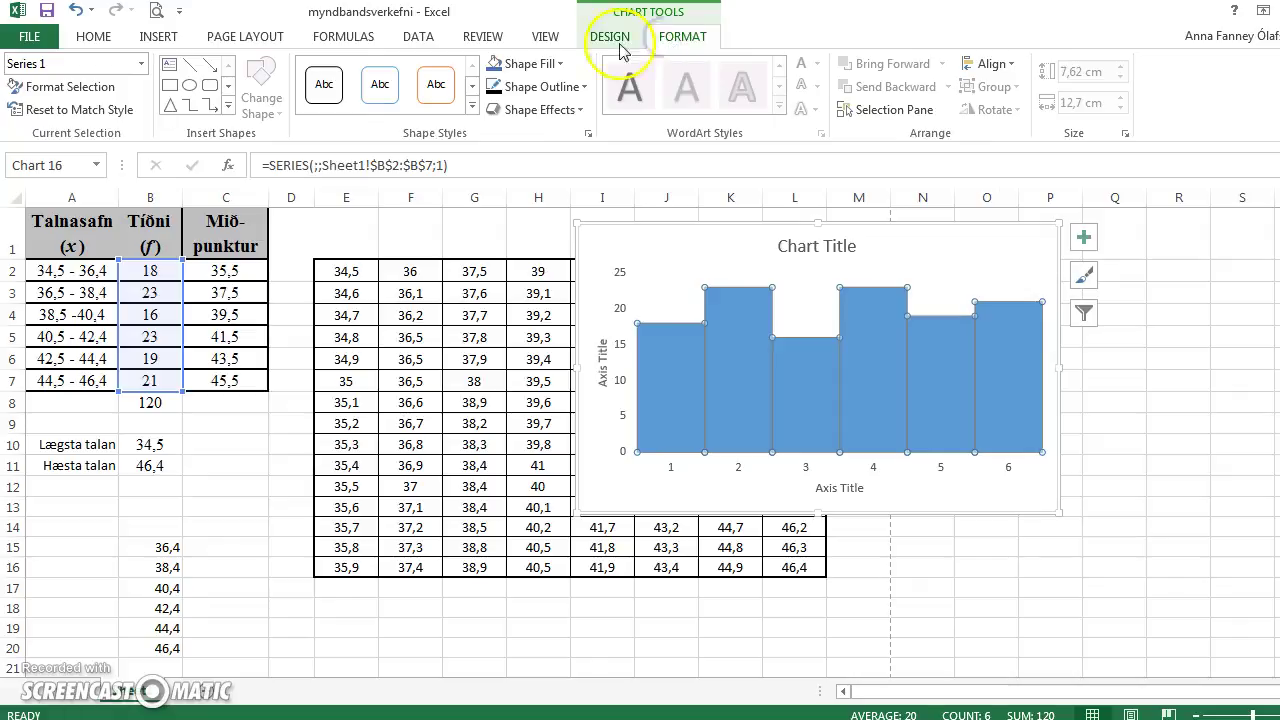
{"action": "left_click", "coordinate": [576, 87]}
{"action": "left_click", "coordinate": [506, 113]}
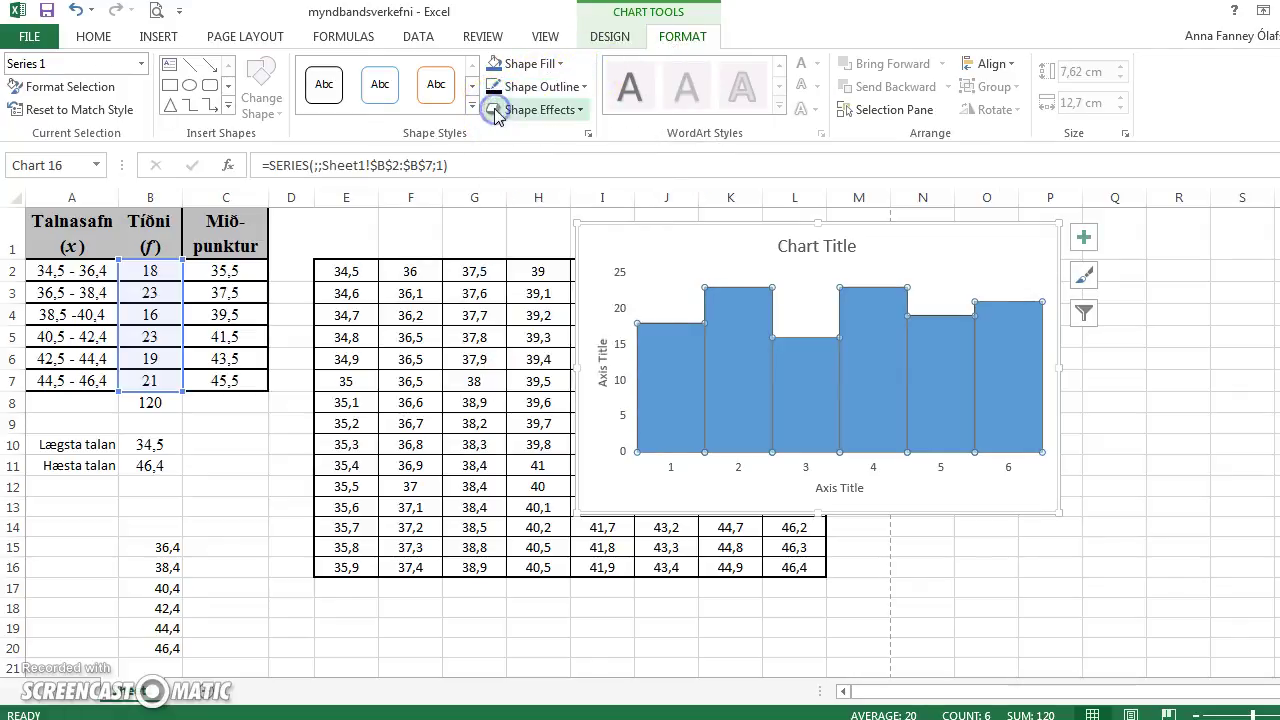
{"action": "left_click", "coordinate": [1108, 453]}
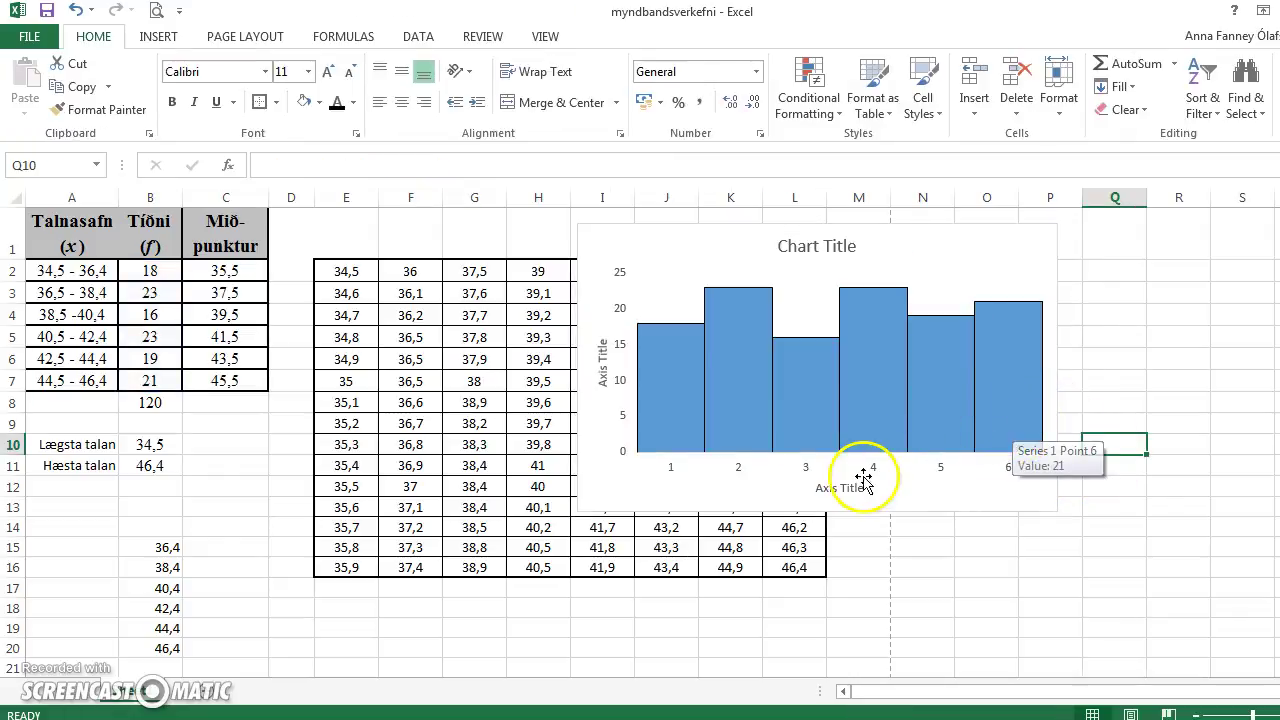
Set the chart's horizontal axis labels to the class midpoints in C2:C7
{"action": "left_click", "coordinate": [740, 474]}
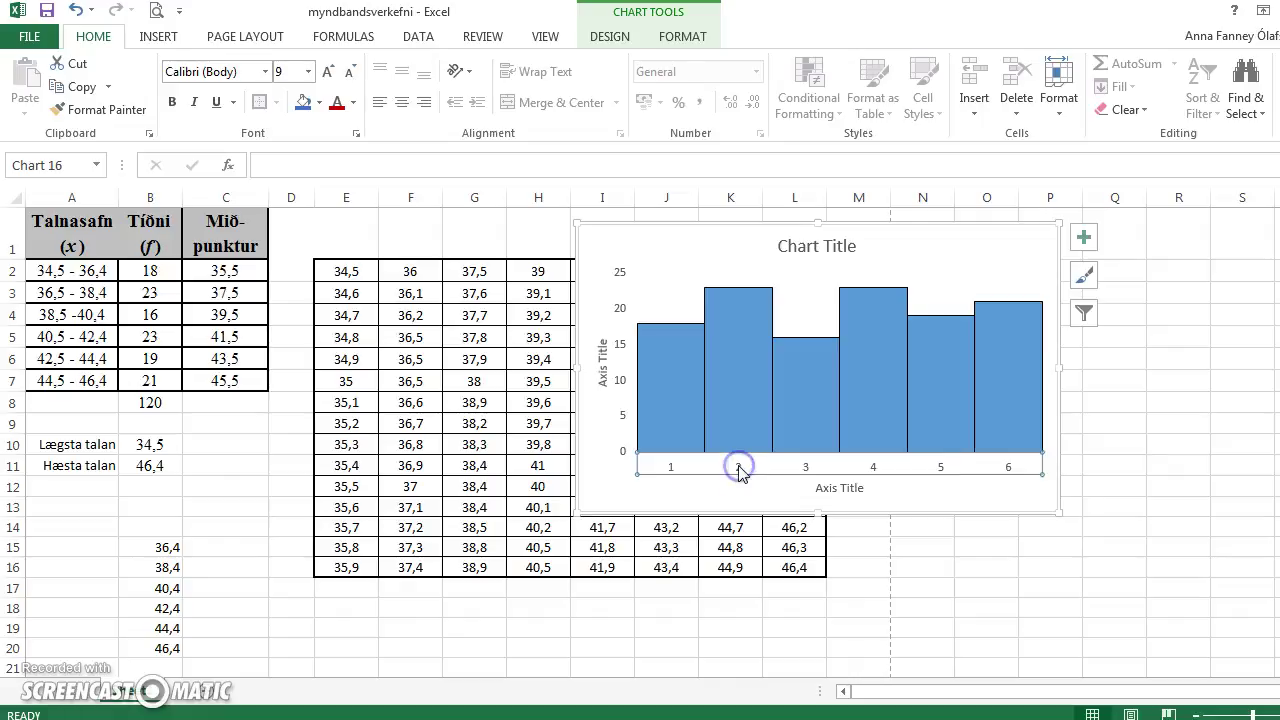
{"action": "right_click", "coordinate": [740, 474]}
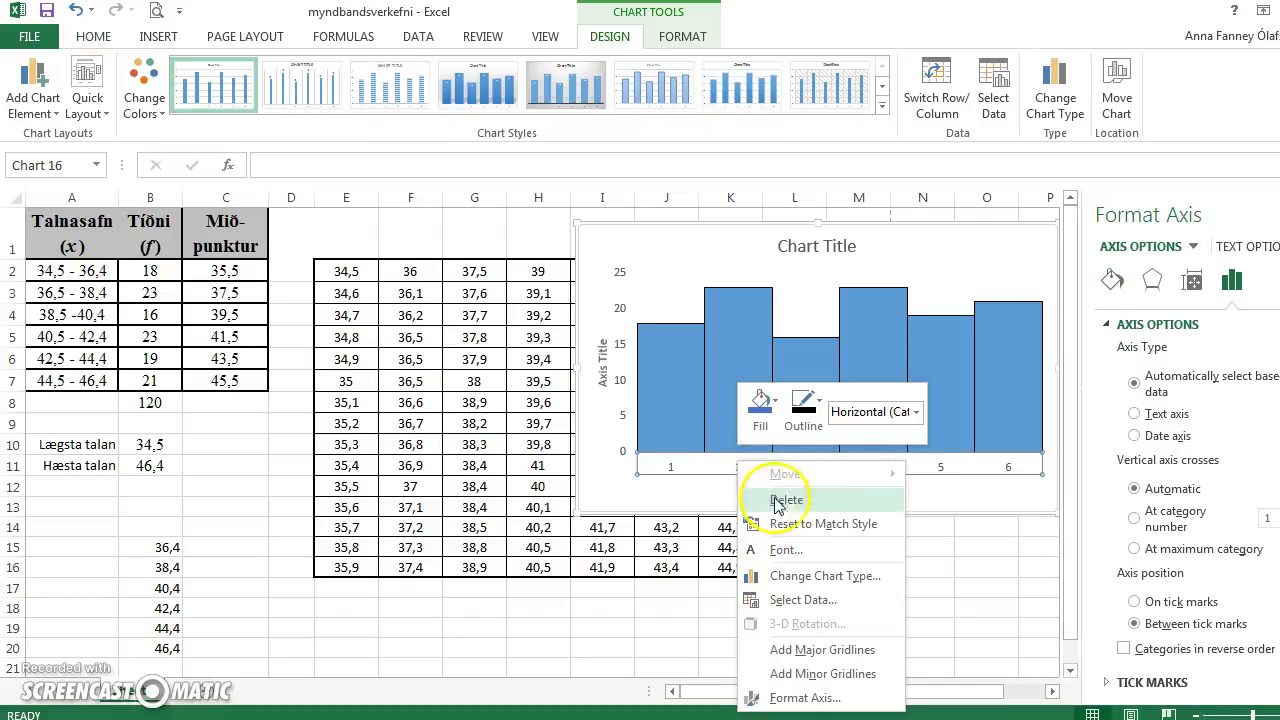
{"action": "left_click", "coordinate": [793, 601]}
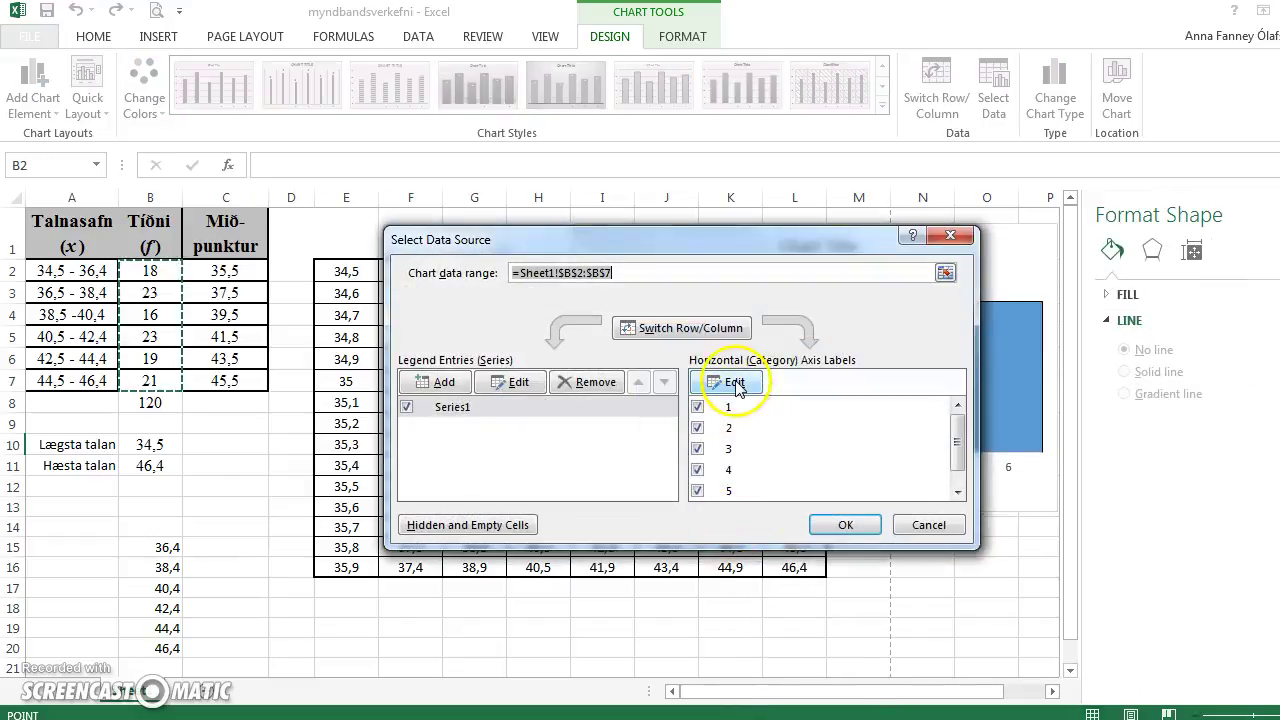
{"action": "left_click", "coordinate": [737, 383]}
{"action": "left_click_drag", "start_coordinate": [222, 268], "coordinate": [218, 379]}
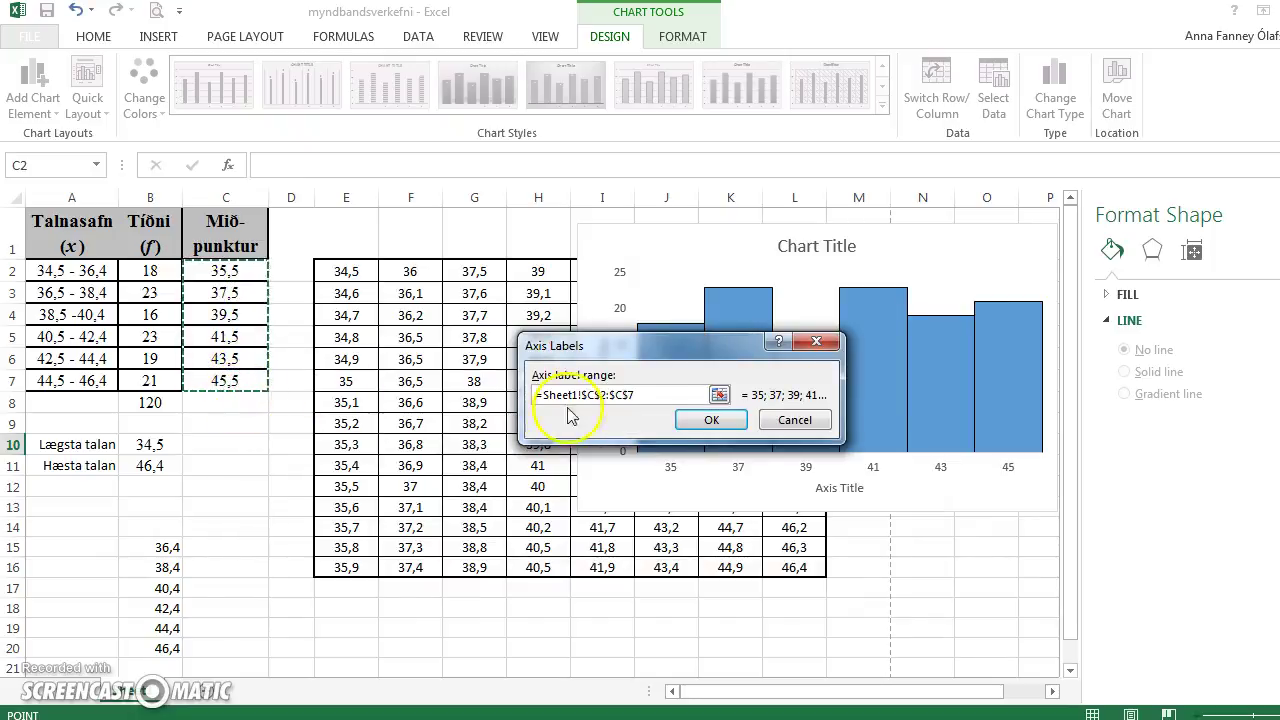
{"action": "left_click", "coordinate": [697, 424]}
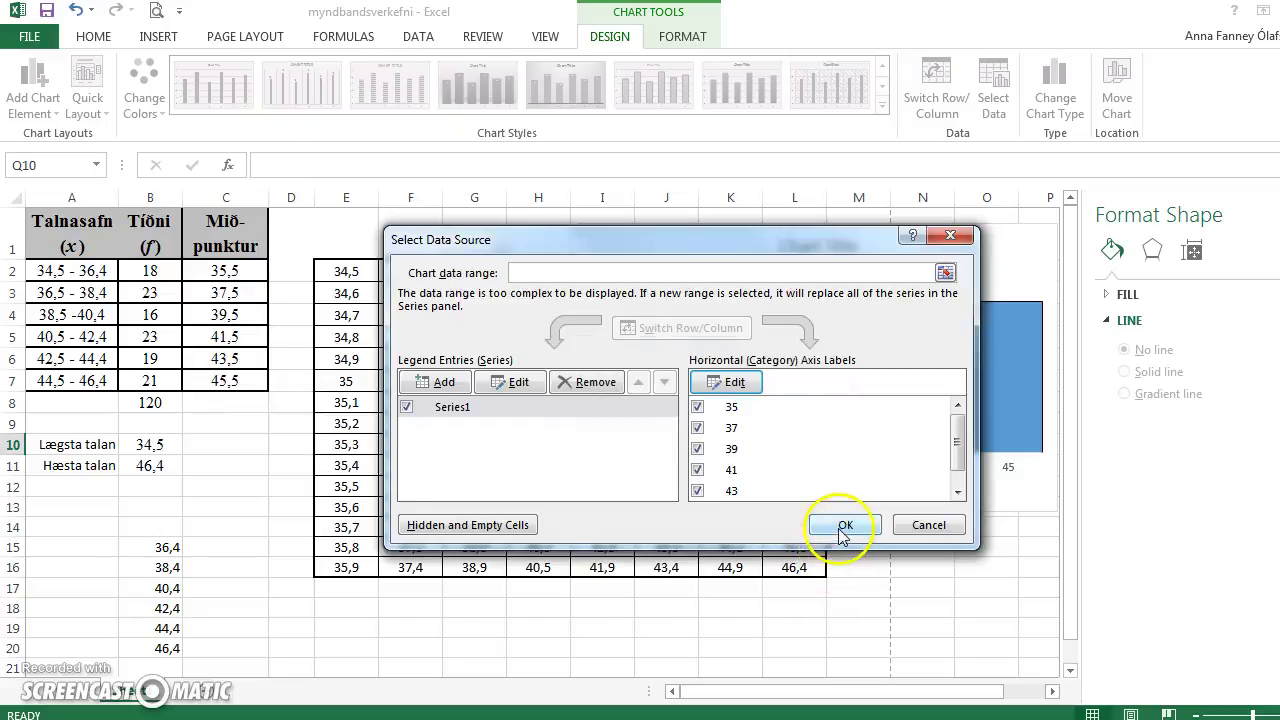
{"action": "left_click", "coordinate": [838, 525]}
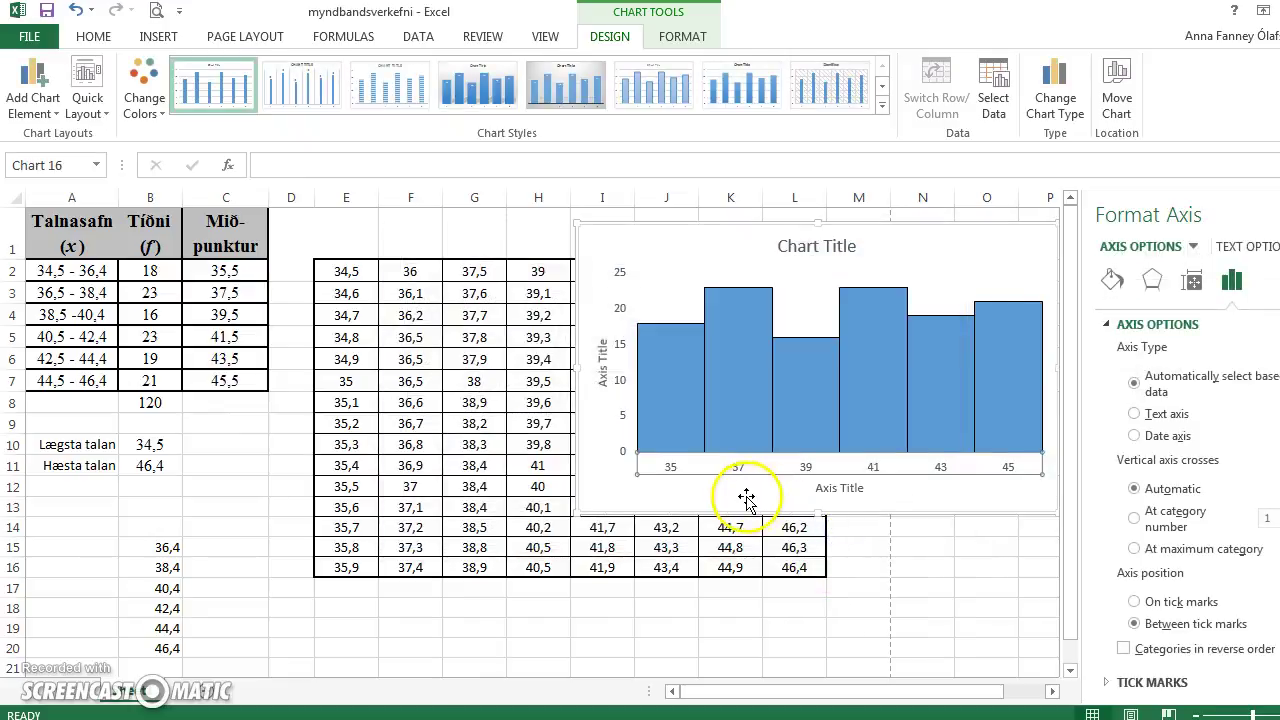
Reopen the chart's data source and reapply it so the horizontal axis labels show the midpoints with one decimal
{"action": "left_click", "coordinate": [672, 472]}
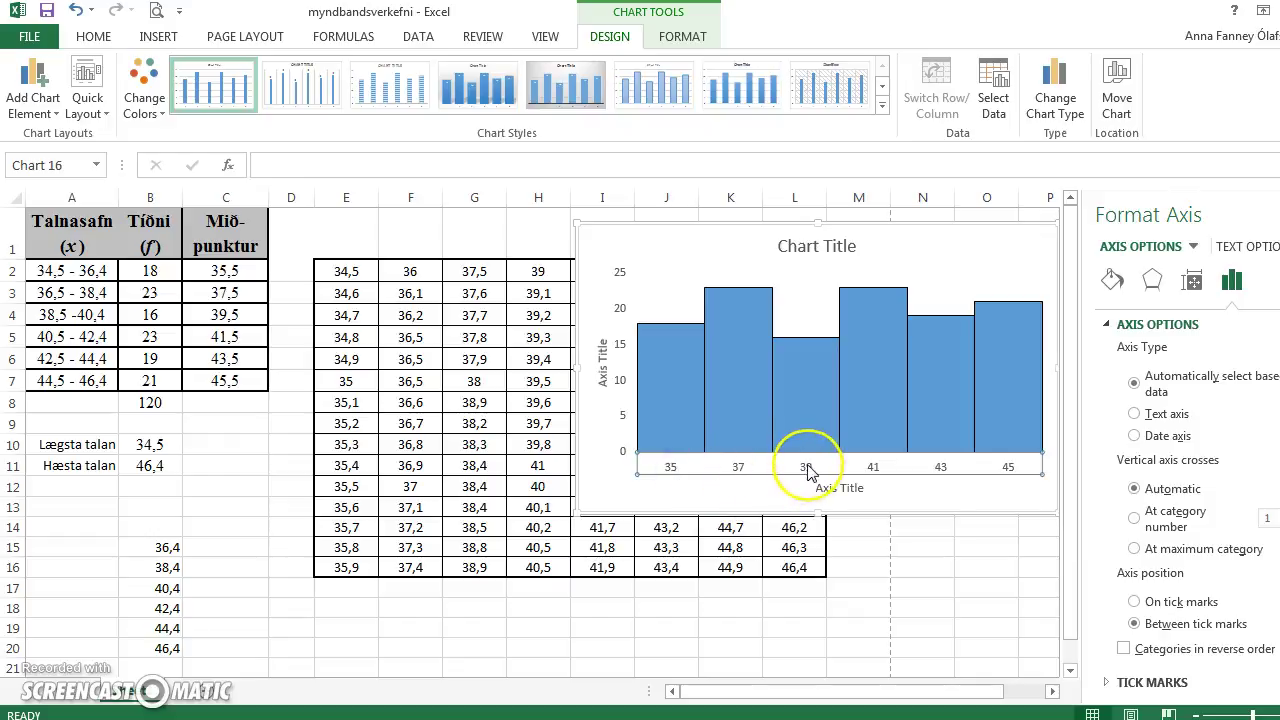
{"action": "left_click_drag", "start_coordinate": [805, 472], "coordinate": [678, 472]}
{"action": "left_click", "coordinate": [674, 469]}
{"action": "right_click", "coordinate": [674, 469]}
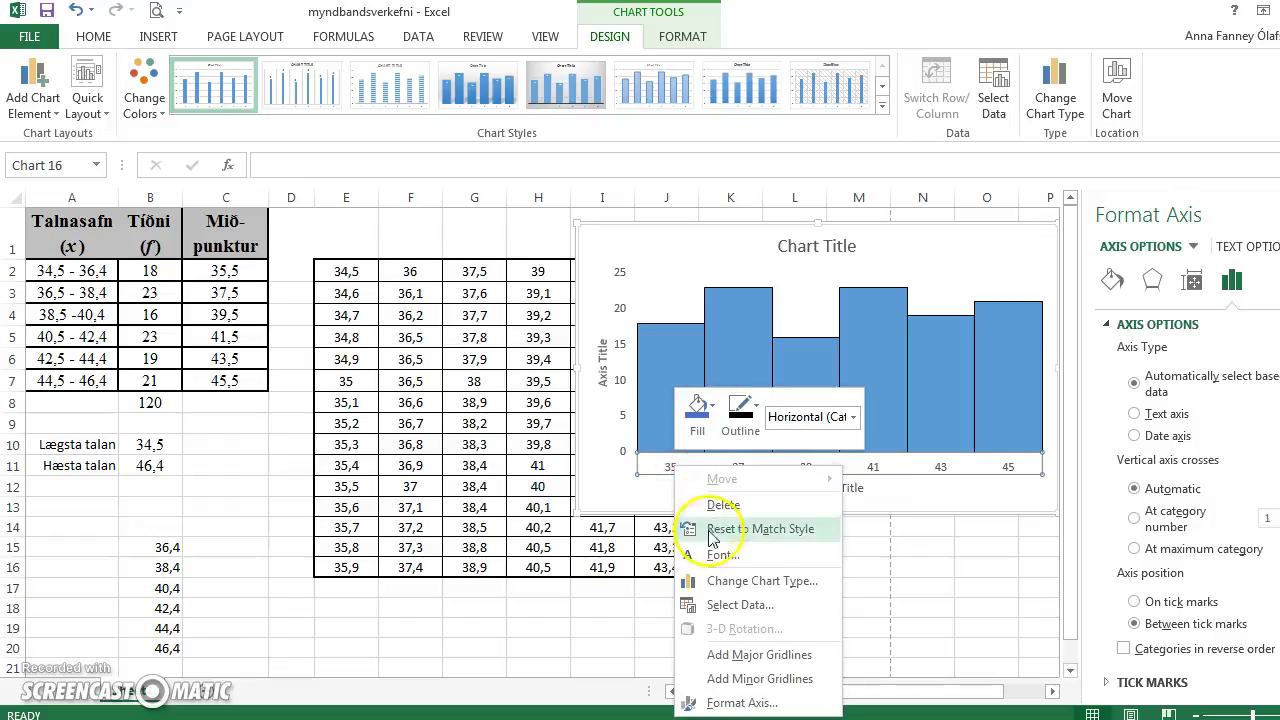
{"action": "left_click", "coordinate": [721, 604]}
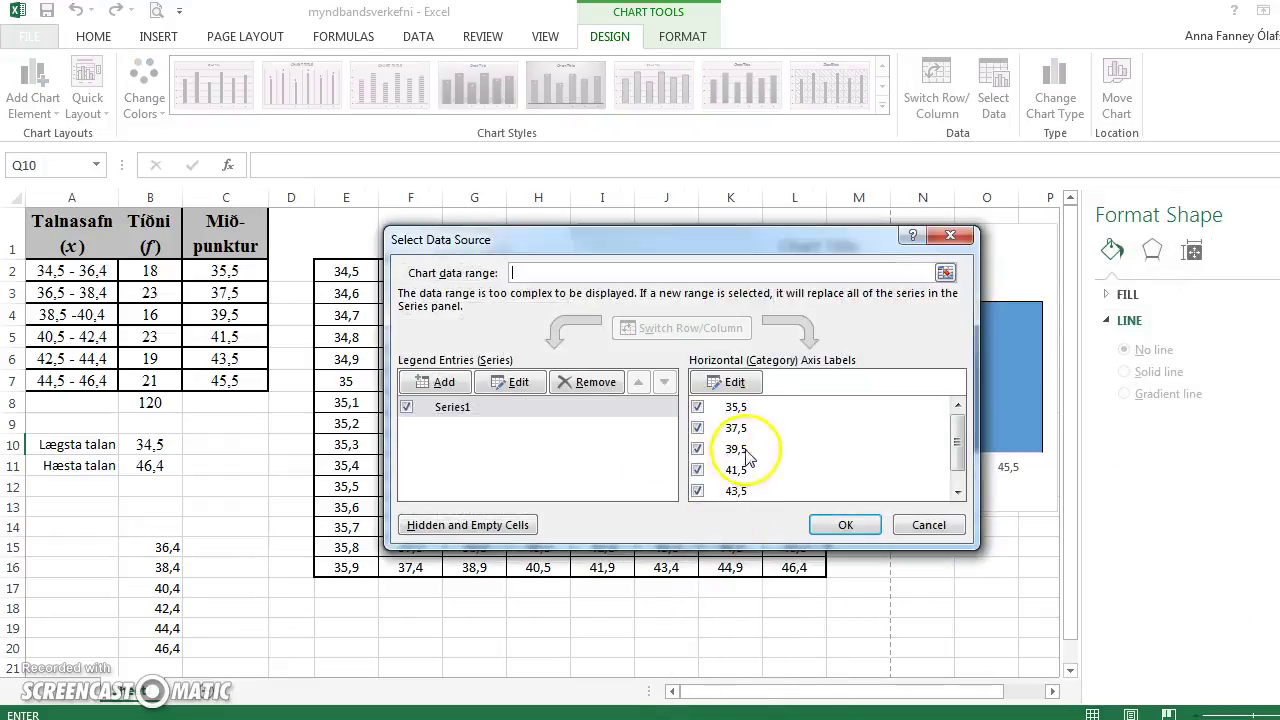
{"action": "left_click", "coordinate": [845, 524]}
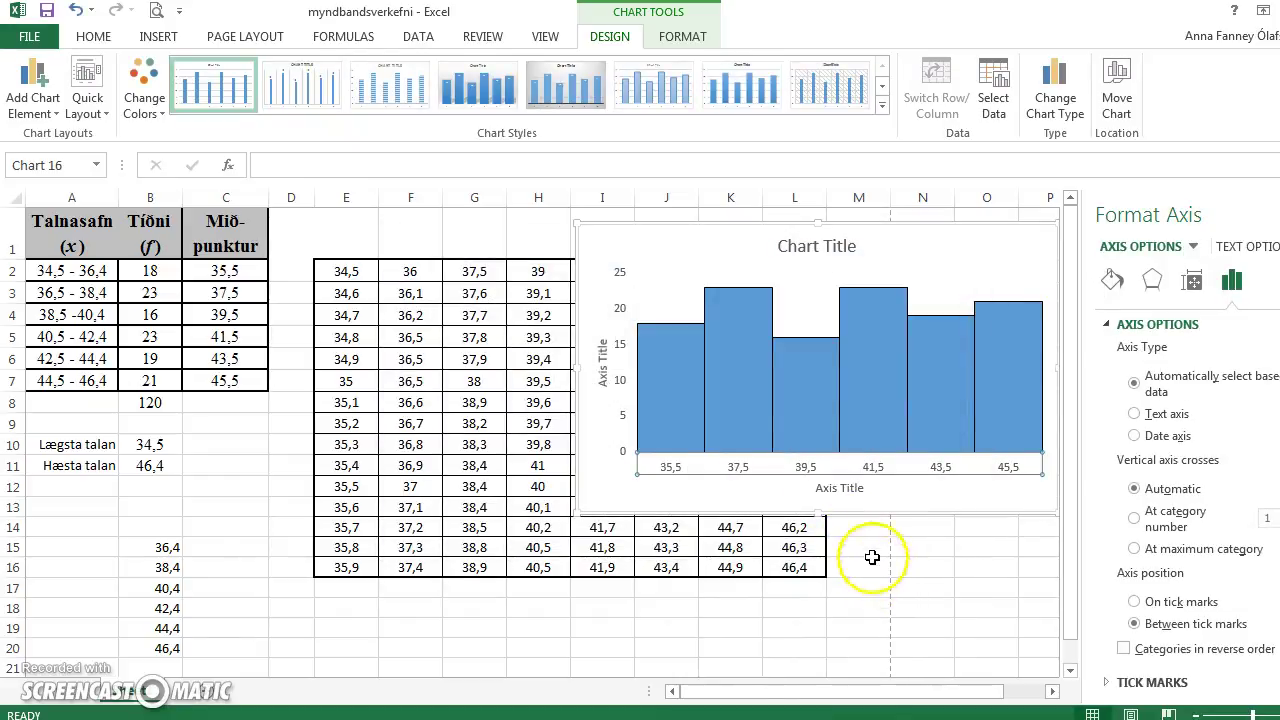
Set the chart's horizontal axis title to "Tíðni"
{"action": "left_click", "coordinate": [848, 488]}
{"action": "left_click", "coordinate": [864, 488]}
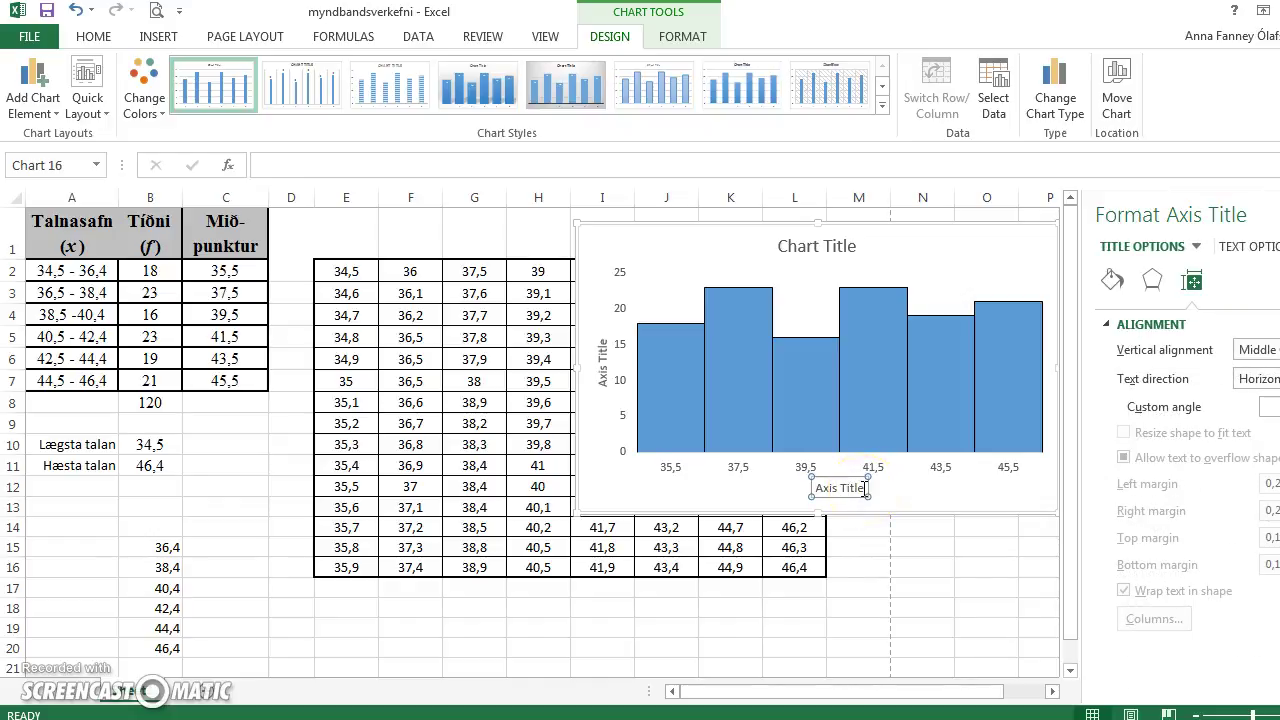
{"action": "type", "text": "Tíðni"}
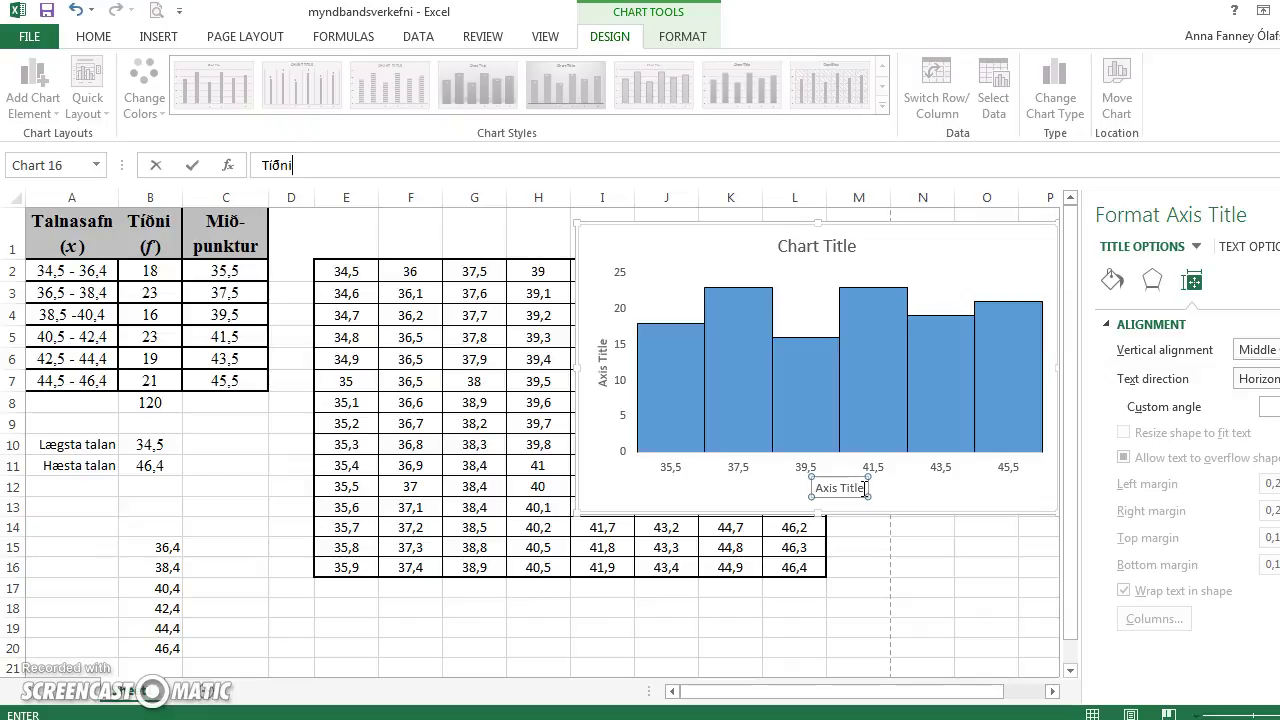
{"action": "type", "text": "ðni"}
{"action": "key", "text": "Return"}
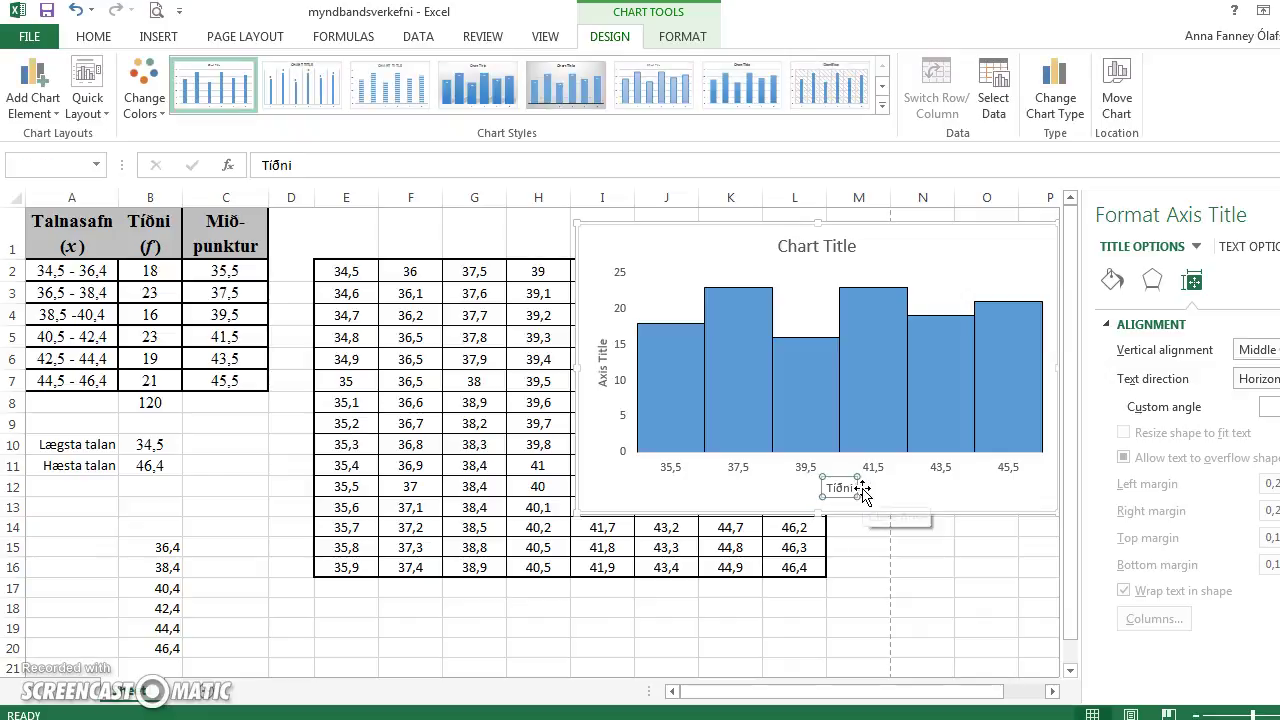
Set the chart's vertical axis title to "Talnasafn"
{"action": "left_click", "coordinate": [601, 355]}
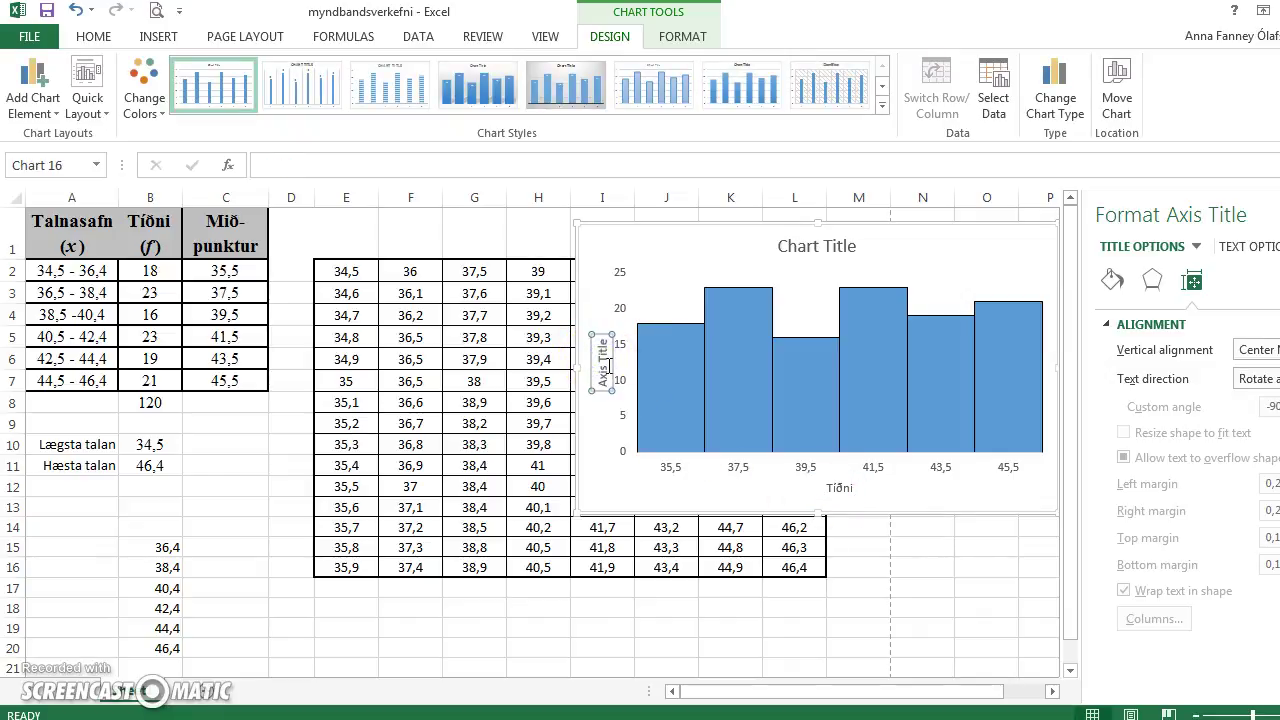
{"action": "type", "text": "ta"}
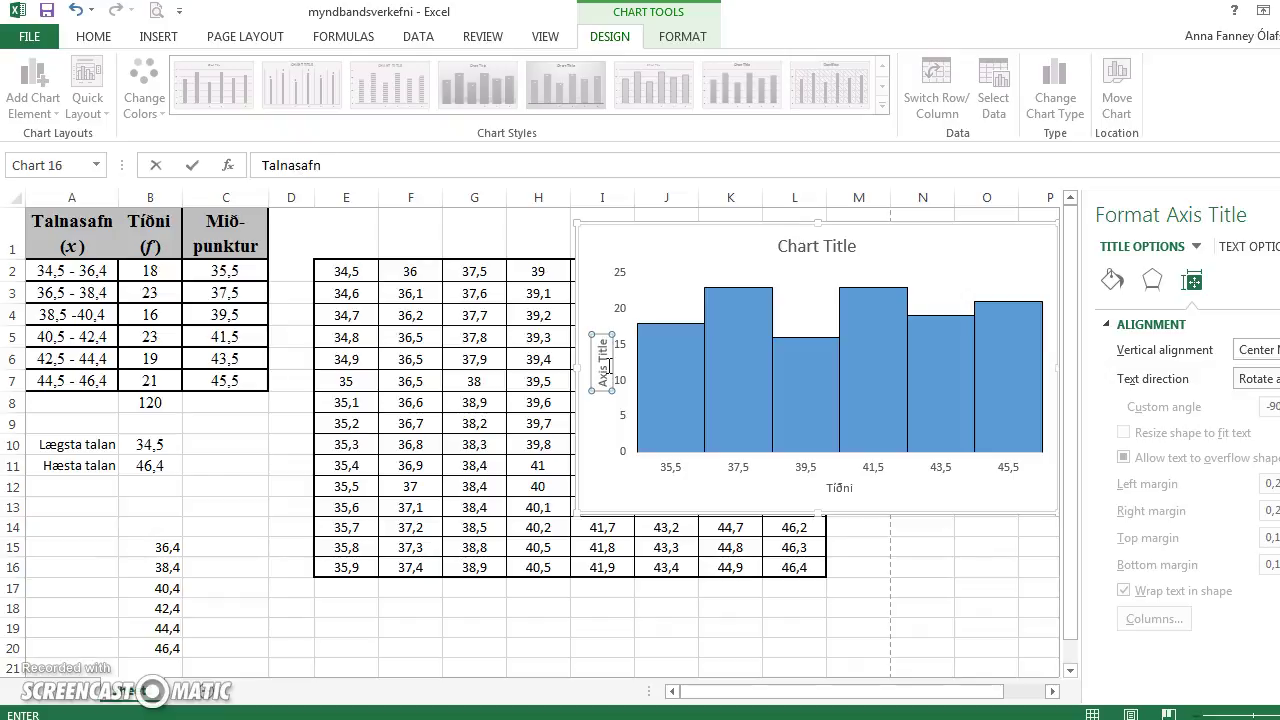
{"action": "key", "text": "Escape"}
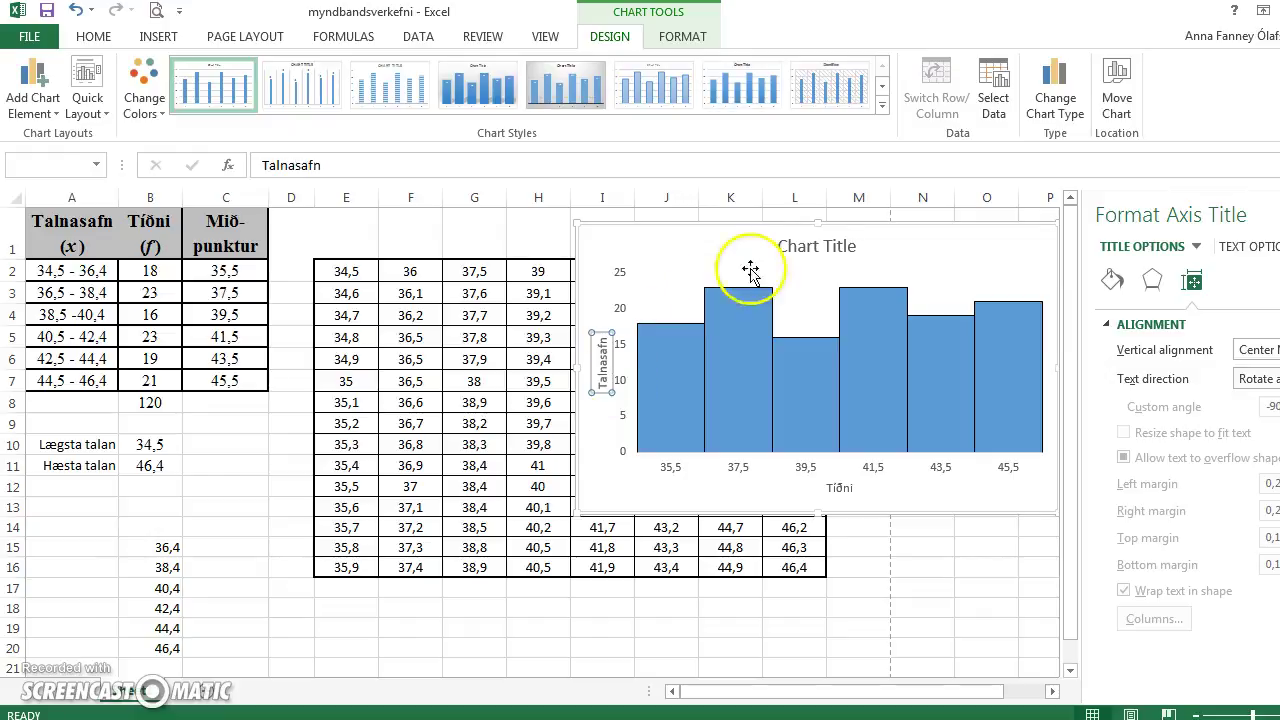
Change the chart title to "Talnasafn"
{"action": "left_click", "coordinate": [792, 248]}
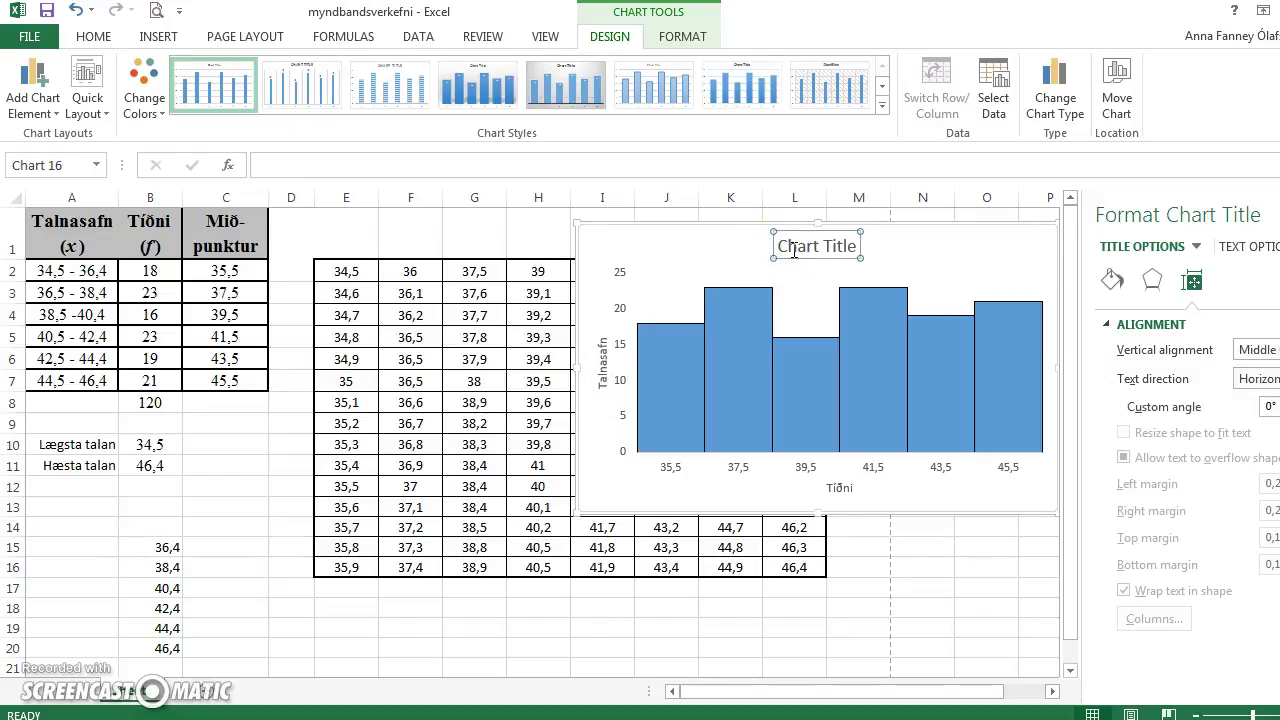
{"action": "type", "text": "Talnasafn"}
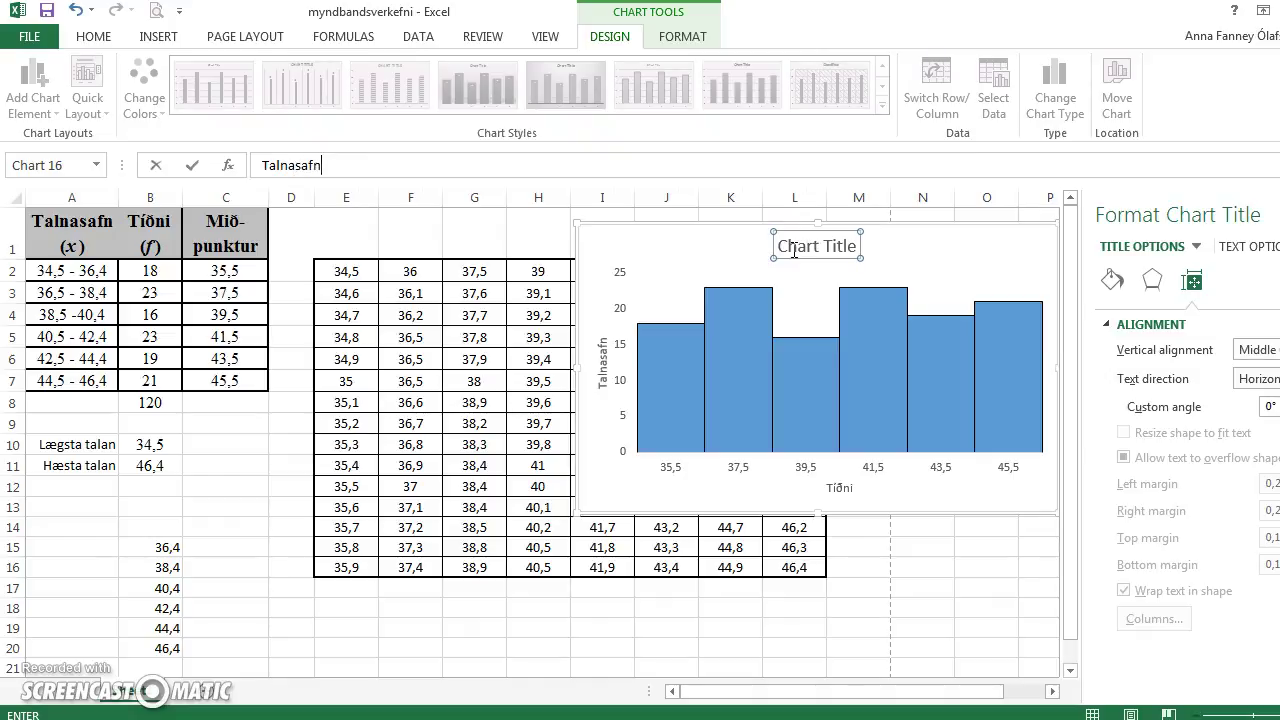
{"action": "key", "text": "Return"}
Examine the formatting options for the plot area, chart area and data series, and the available chart colour palettes
{"action": "left_click", "coordinate": [776, 348]}
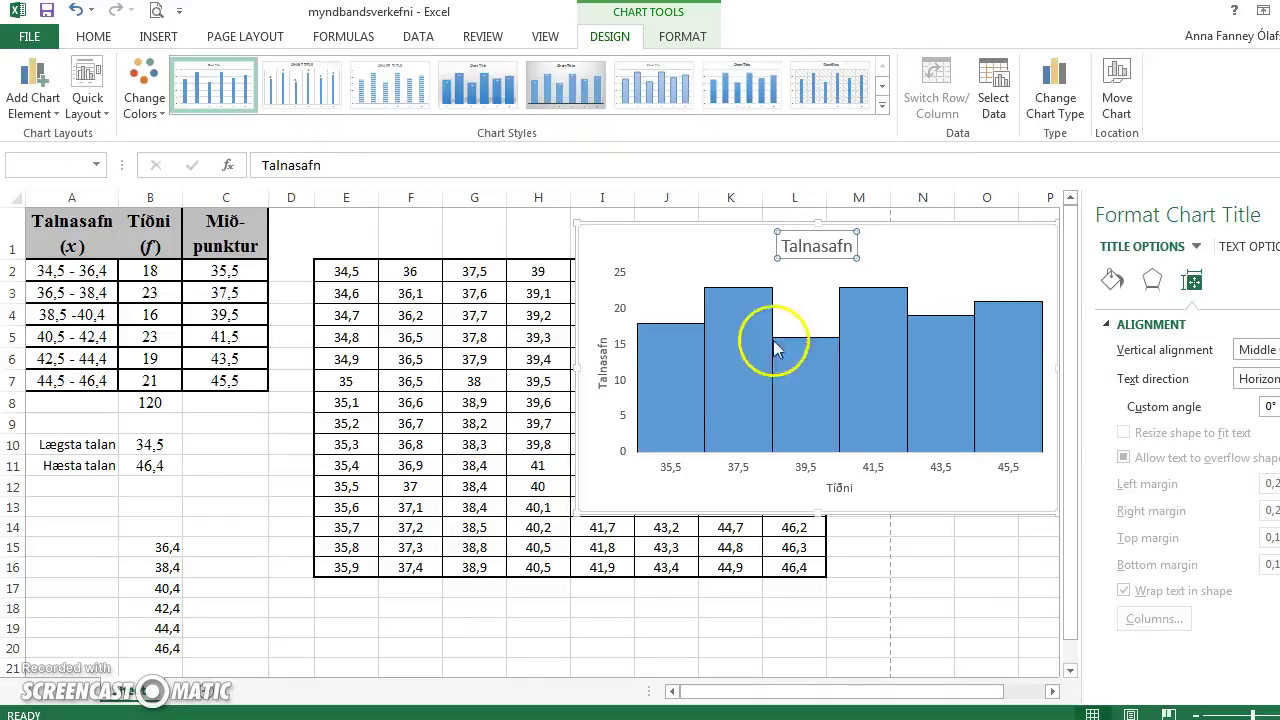
{"action": "left_click", "coordinate": [670, 290]}
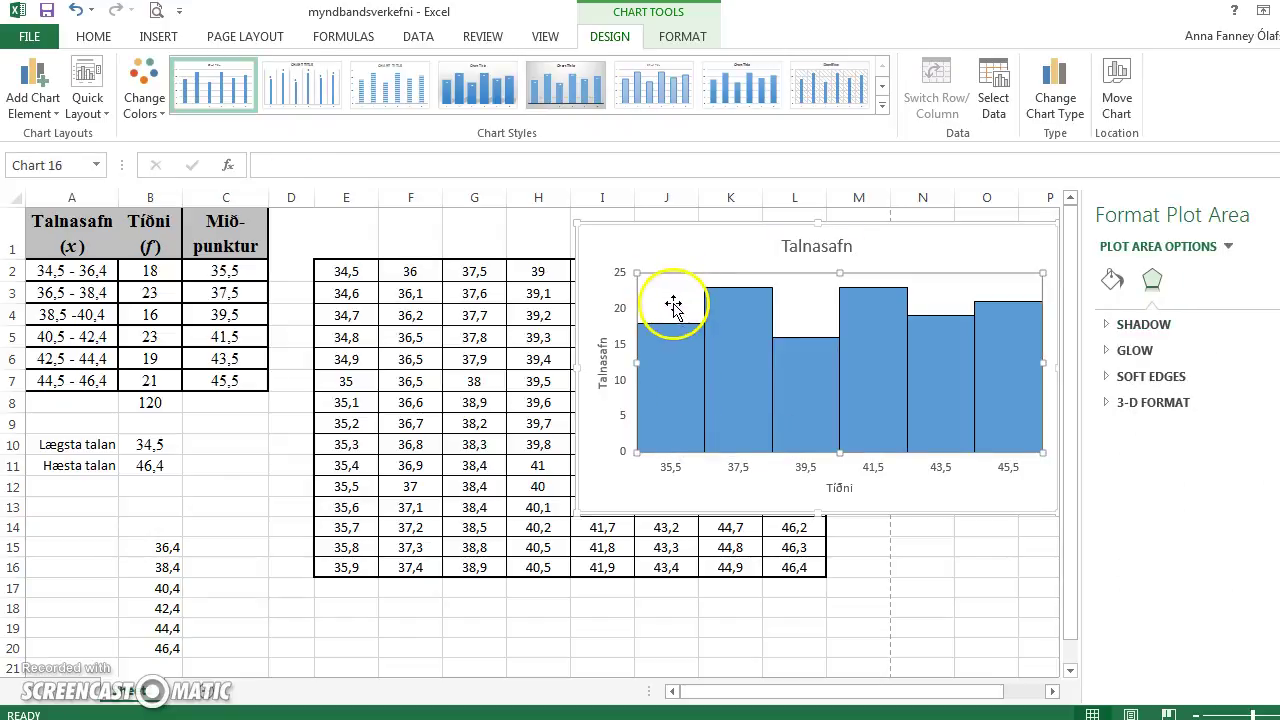
{"action": "right_click", "coordinate": [673, 303]}
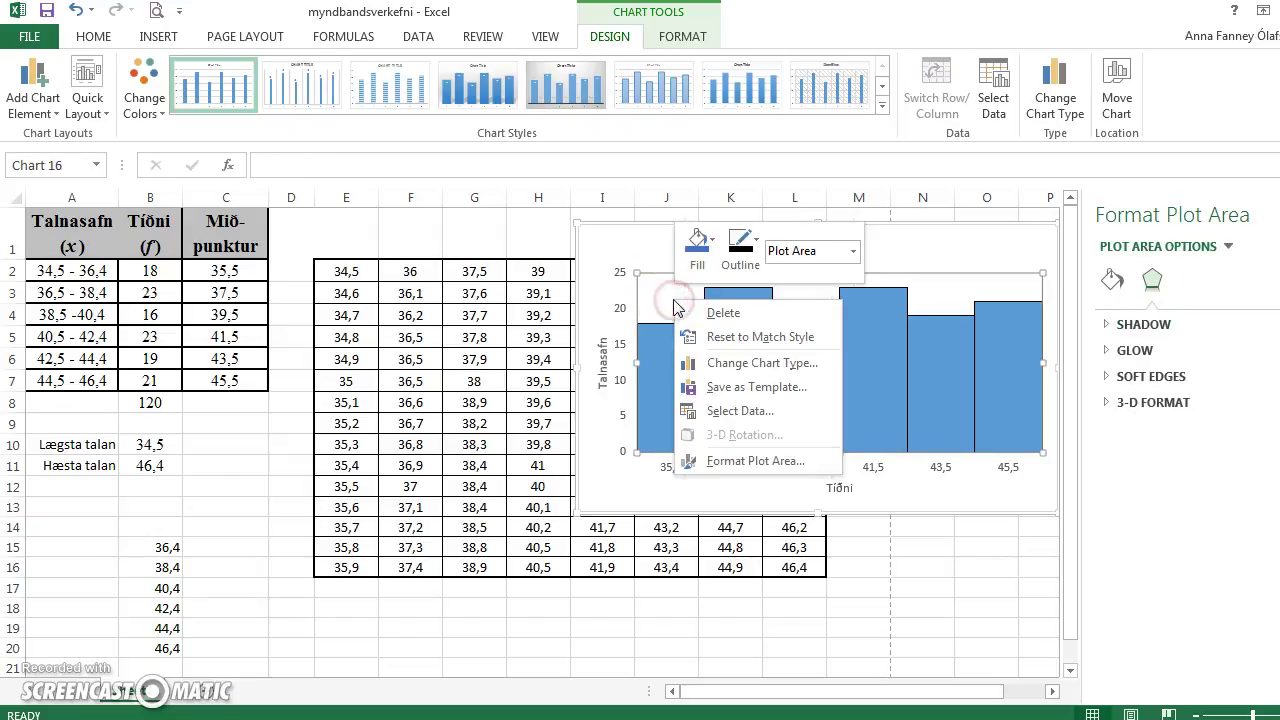
{"action": "key", "text": "Escape"}
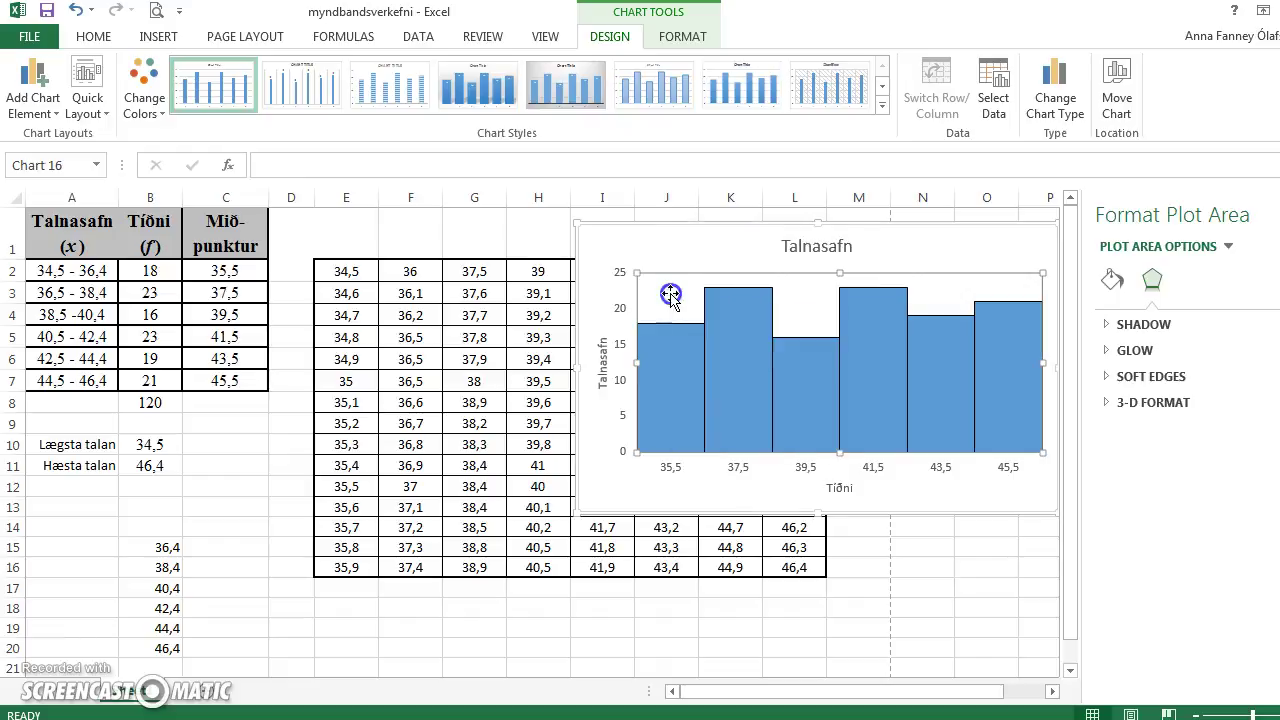
{"action": "left_click", "coordinate": [1110, 281]}
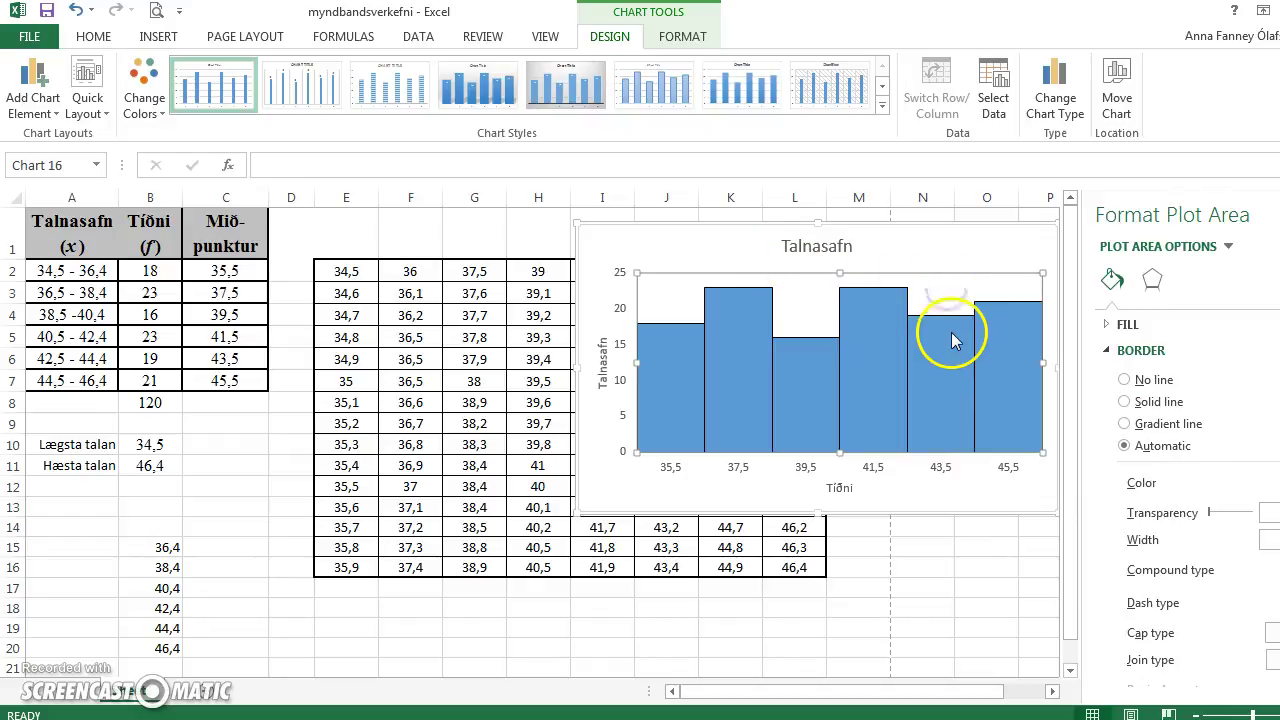
{"action": "left_click", "coordinate": [598, 481]}
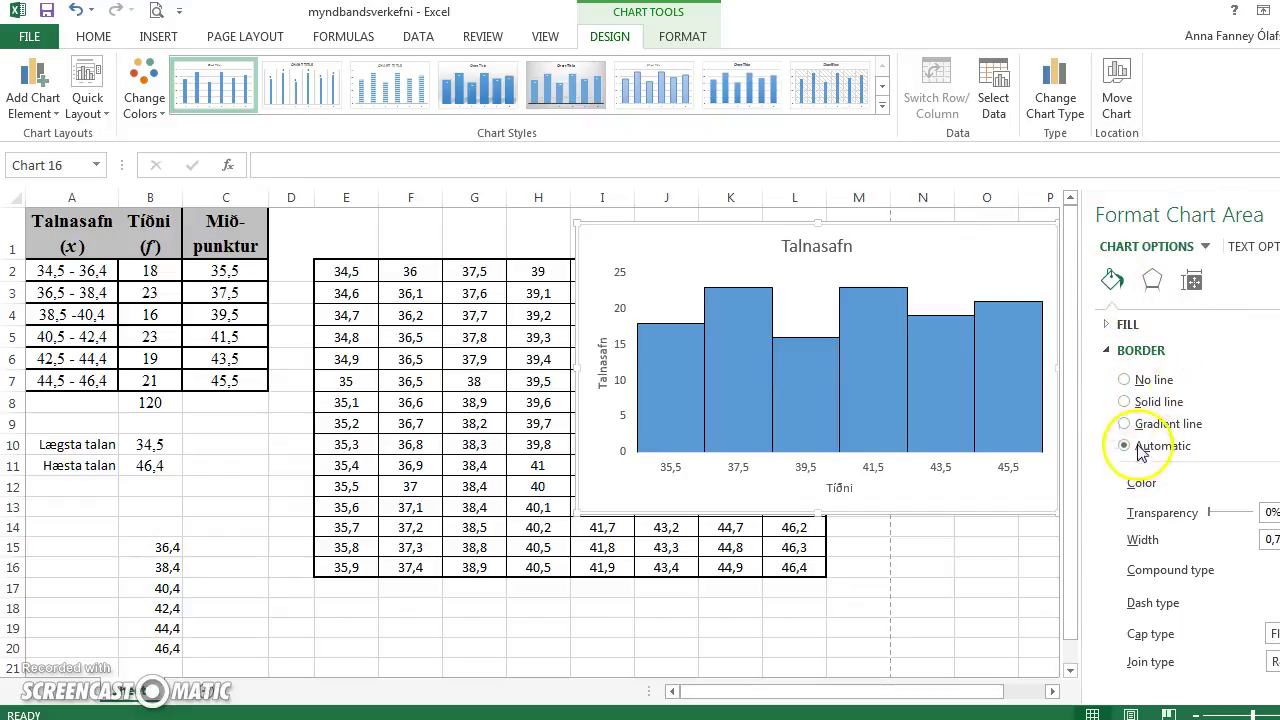
{"action": "left_click", "coordinate": [1124, 402]}
{"action": "left_click", "coordinate": [1122, 404]}
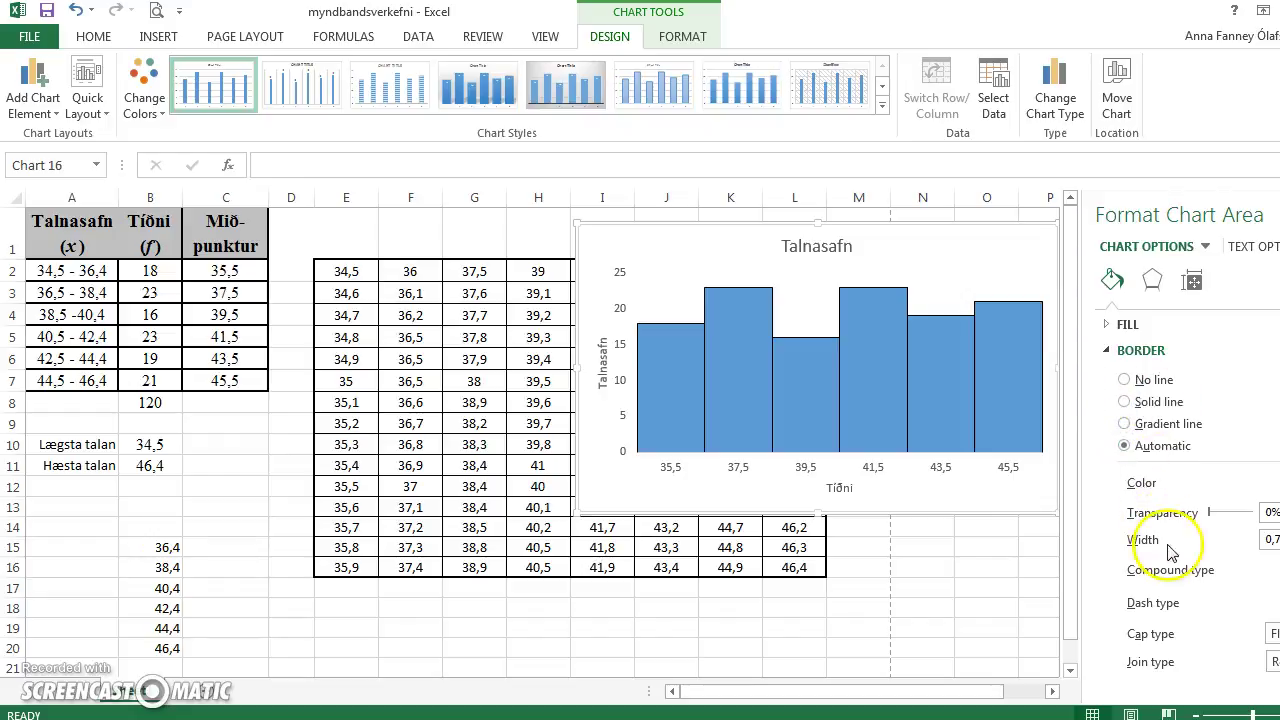
{"action": "left_click", "coordinate": [1152, 282]}
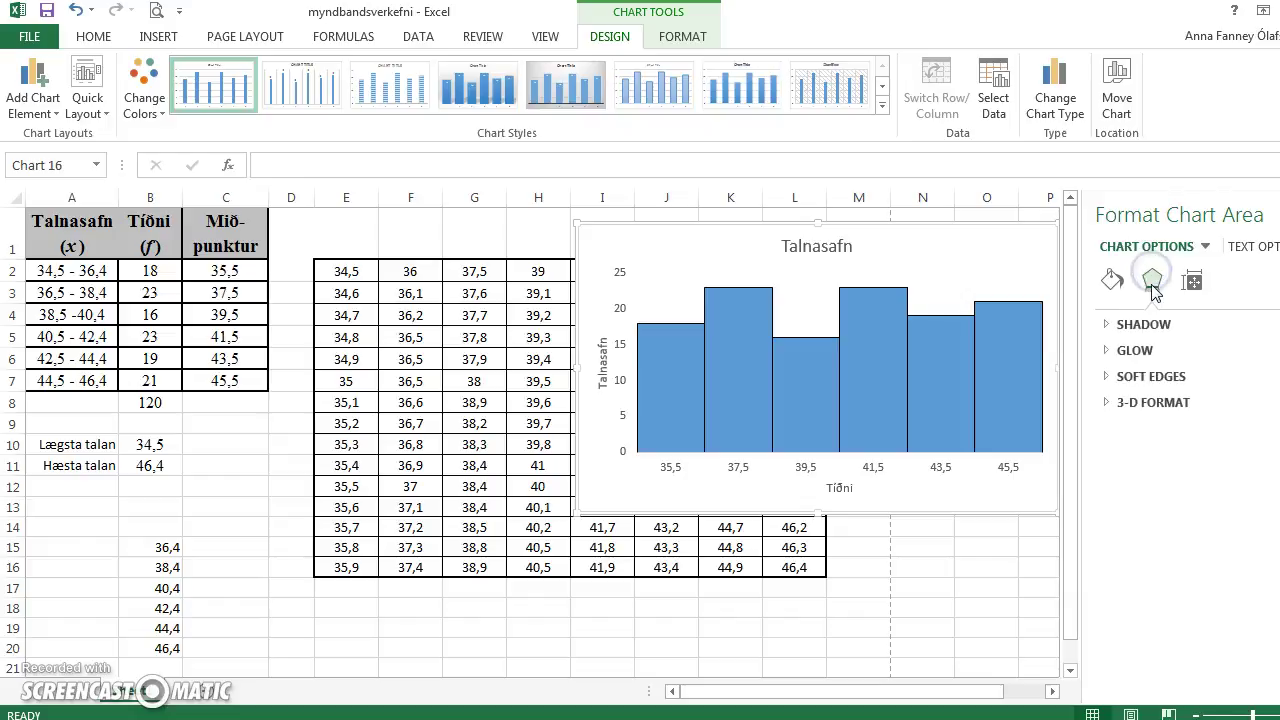
{"action": "left_click", "coordinate": [1196, 282]}
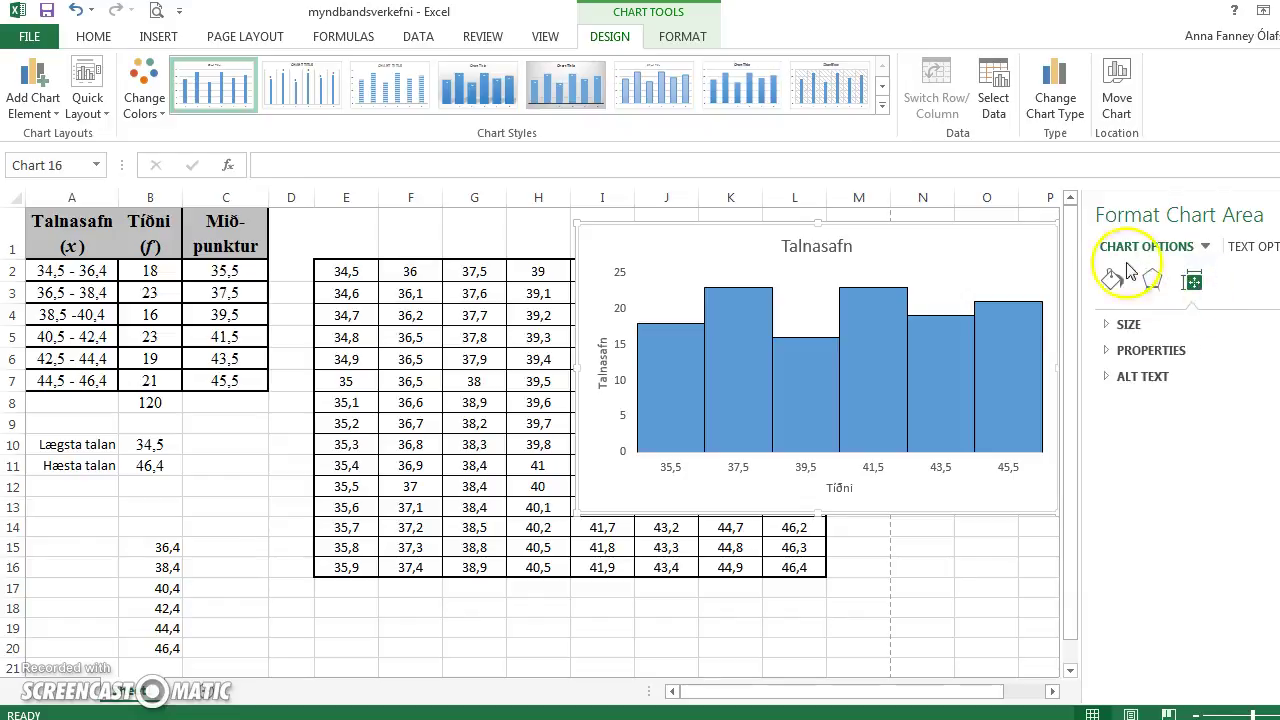
{"action": "left_click", "coordinate": [998, 428]}
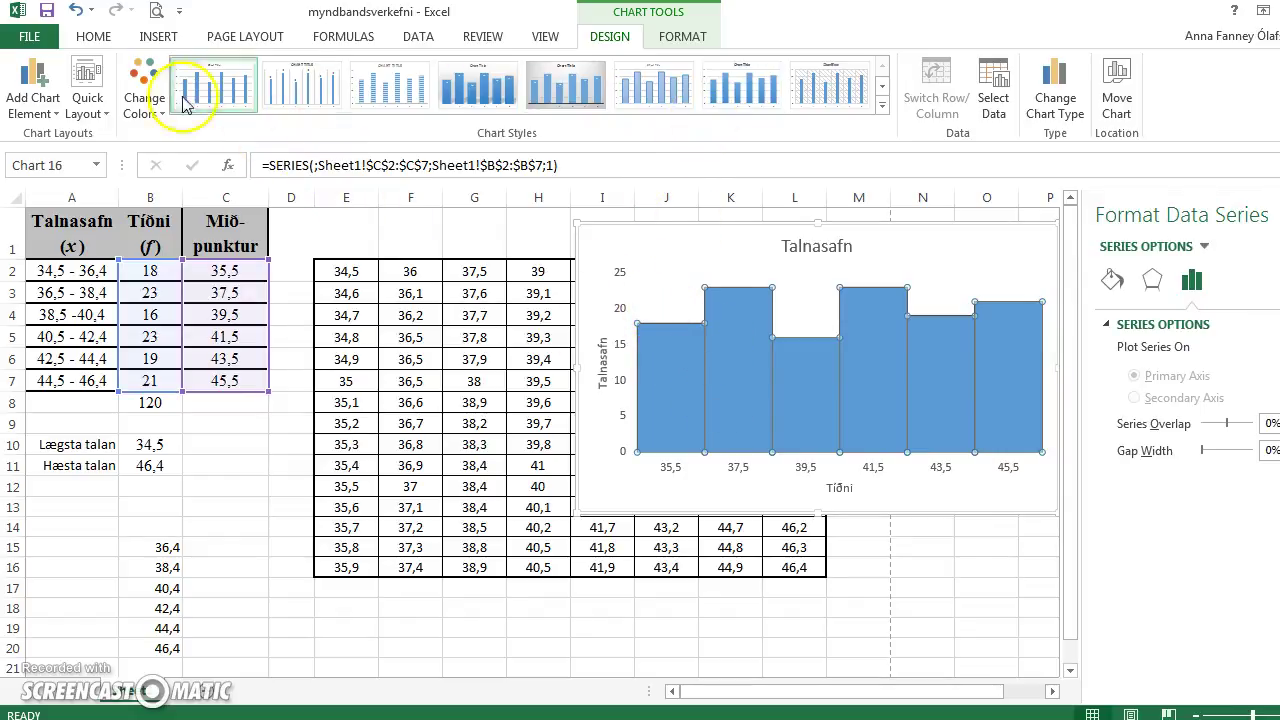
{"action": "left_click", "coordinate": [137, 76]}
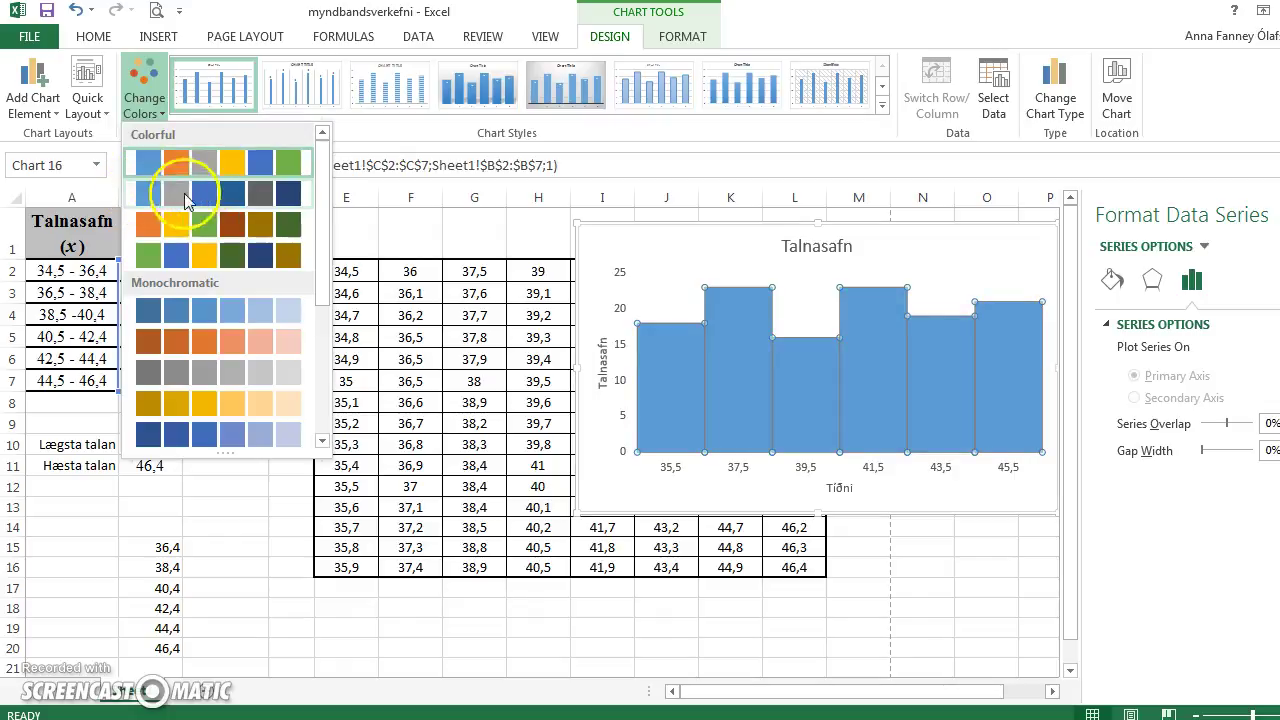
Add primary major horizontal gridlines to the histogram
{"action": "left_click", "coordinate": [45, 88]}
{"action": "mouse_move", "coordinate": [45, 142]}
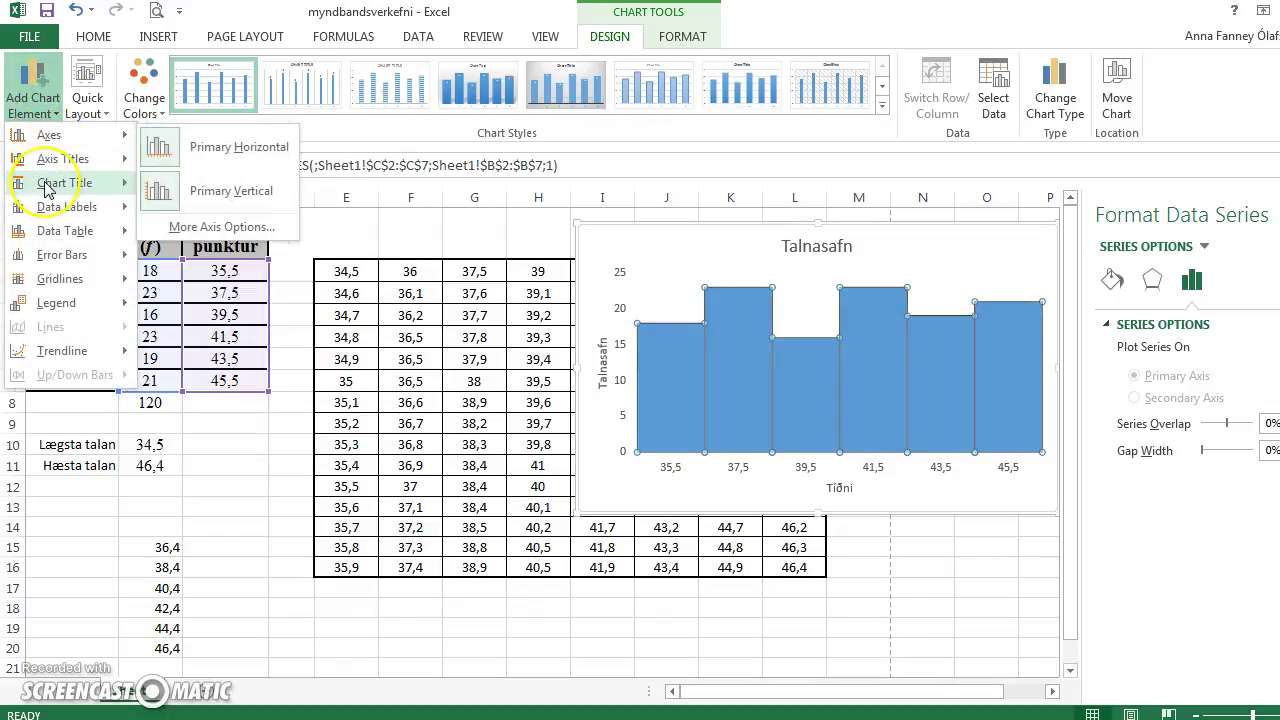
{"action": "mouse_move", "coordinate": [47, 190]}
{"action": "mouse_move", "coordinate": [47, 212]}
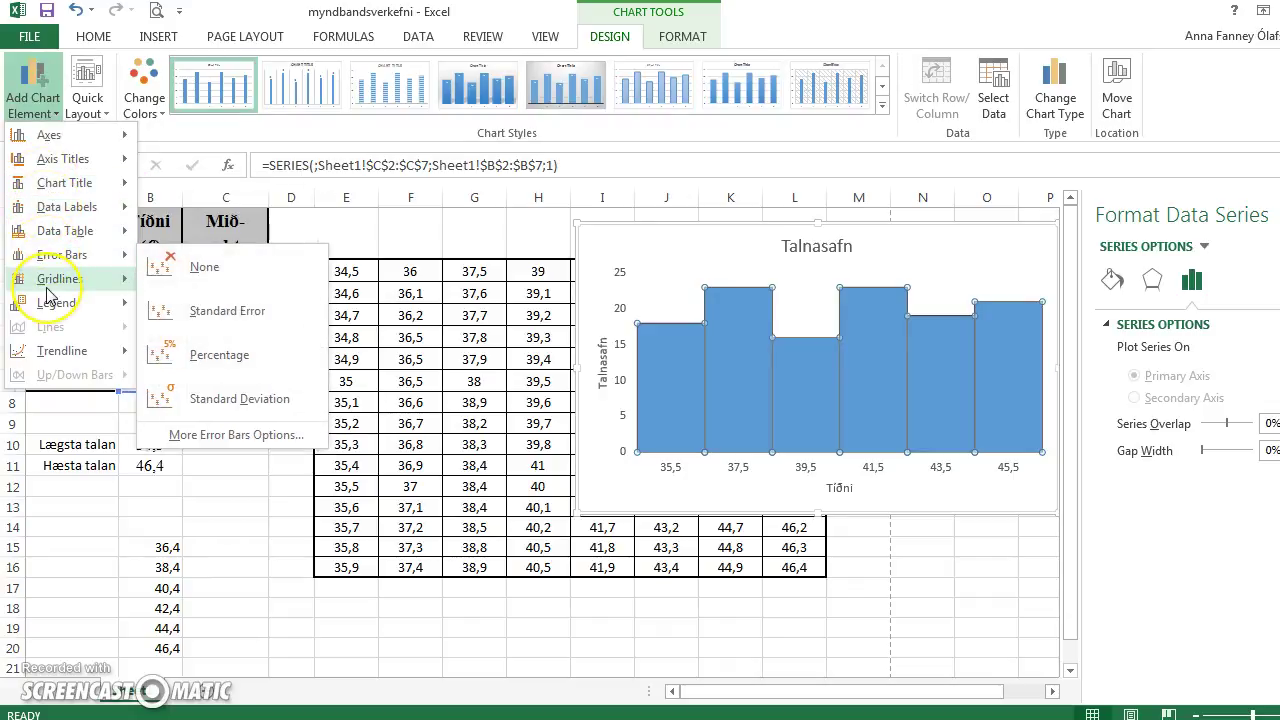
{"action": "mouse_move", "coordinate": [47, 289]}
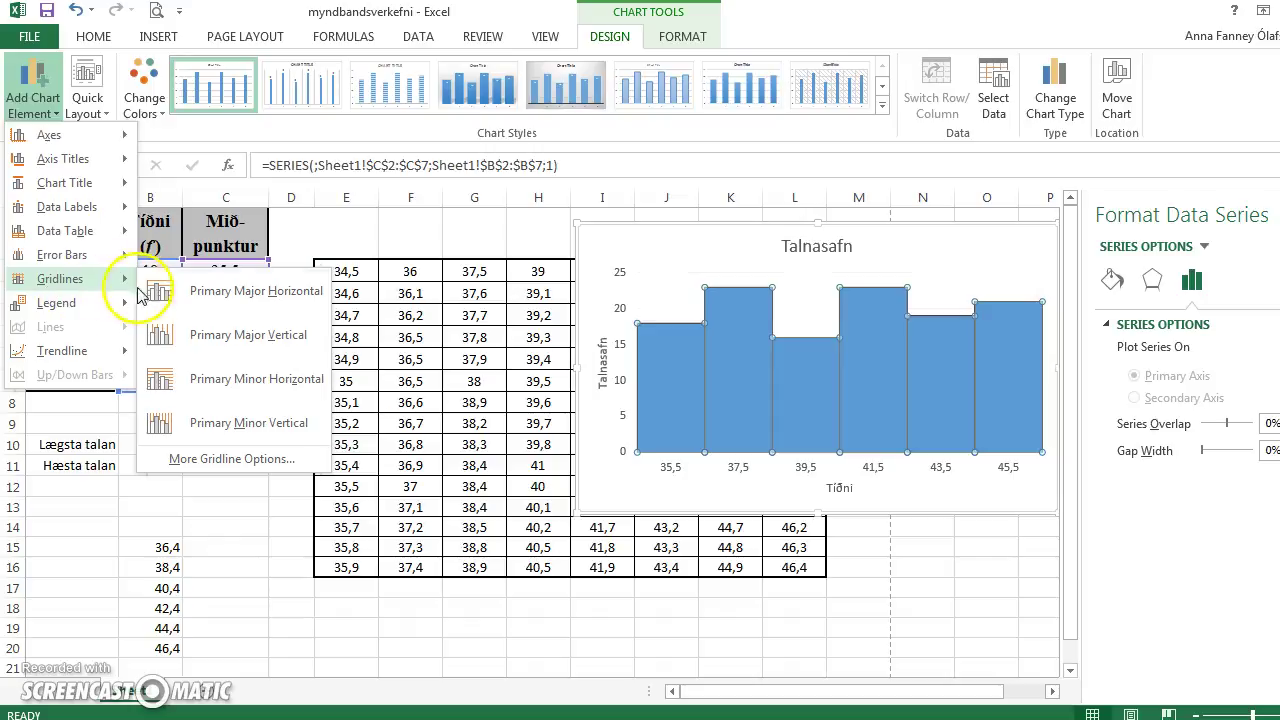
{"action": "left_click", "coordinate": [162, 291]}
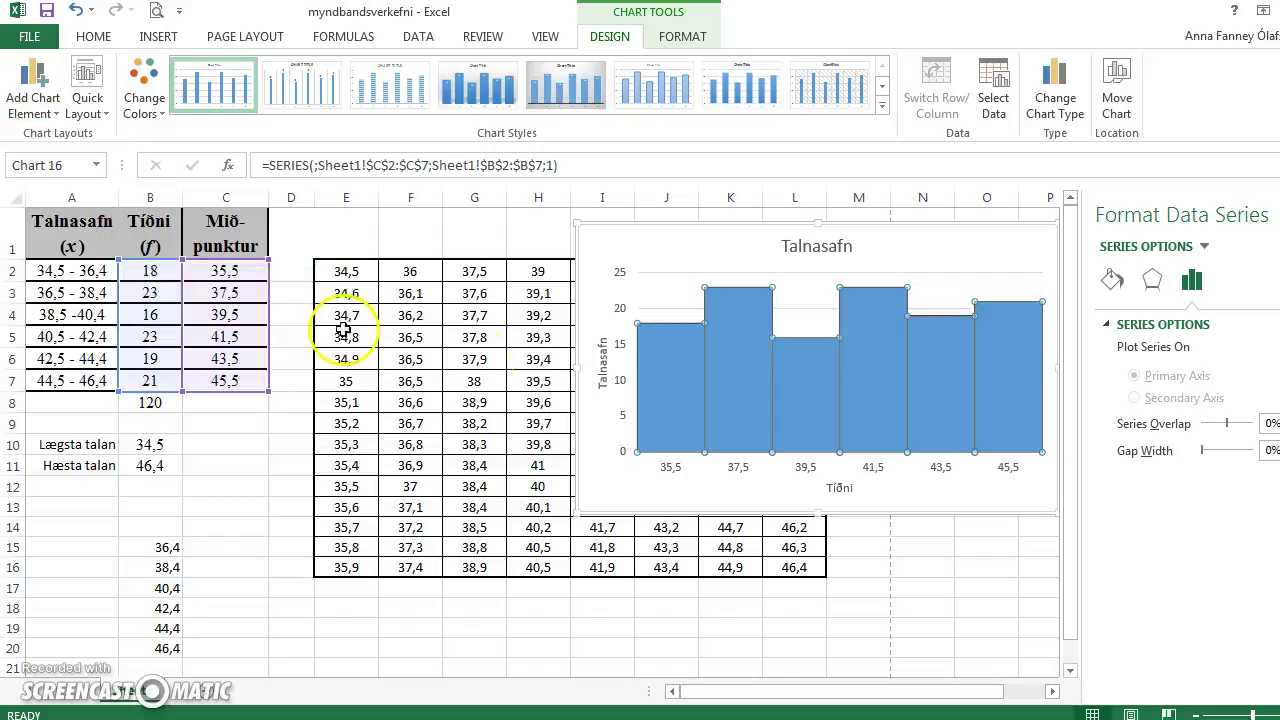
Add data labels to the histogram columns and display them as data callouts
{"action": "left_click", "coordinate": [734, 497]}
{"action": "left_click", "coordinate": [1037, 259]}
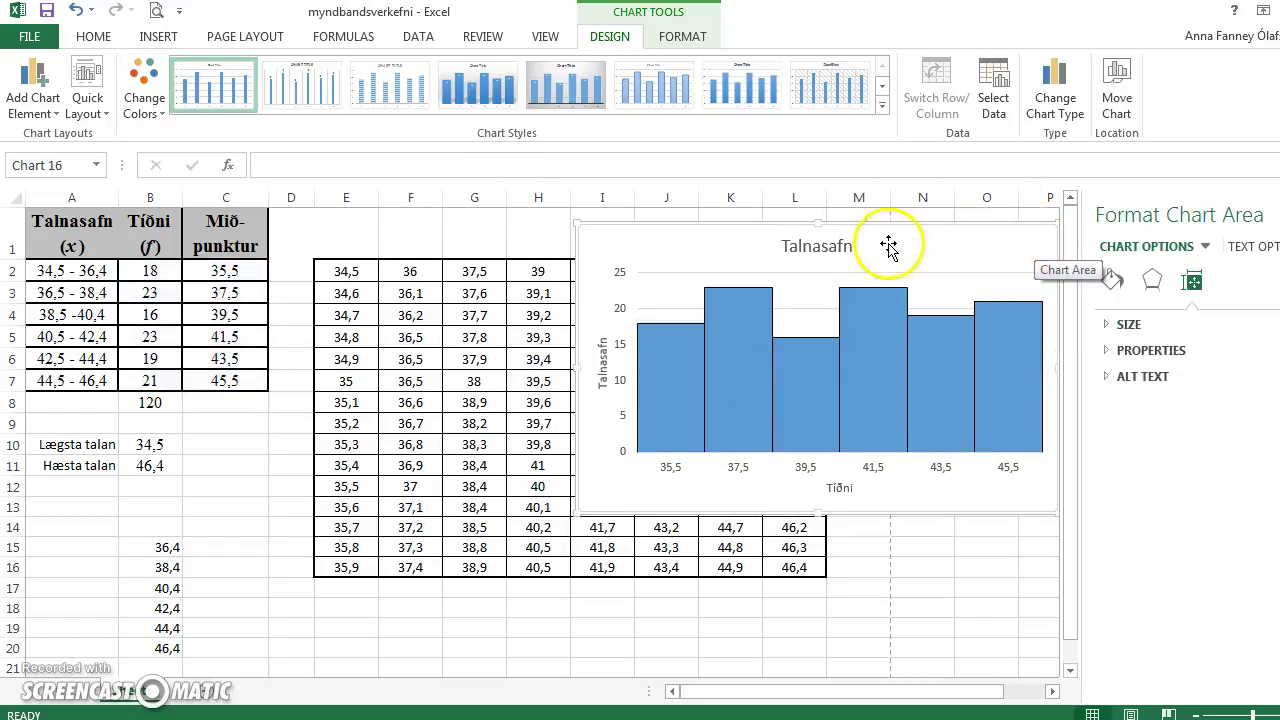
{"action": "left_click", "coordinate": [815, 248]}
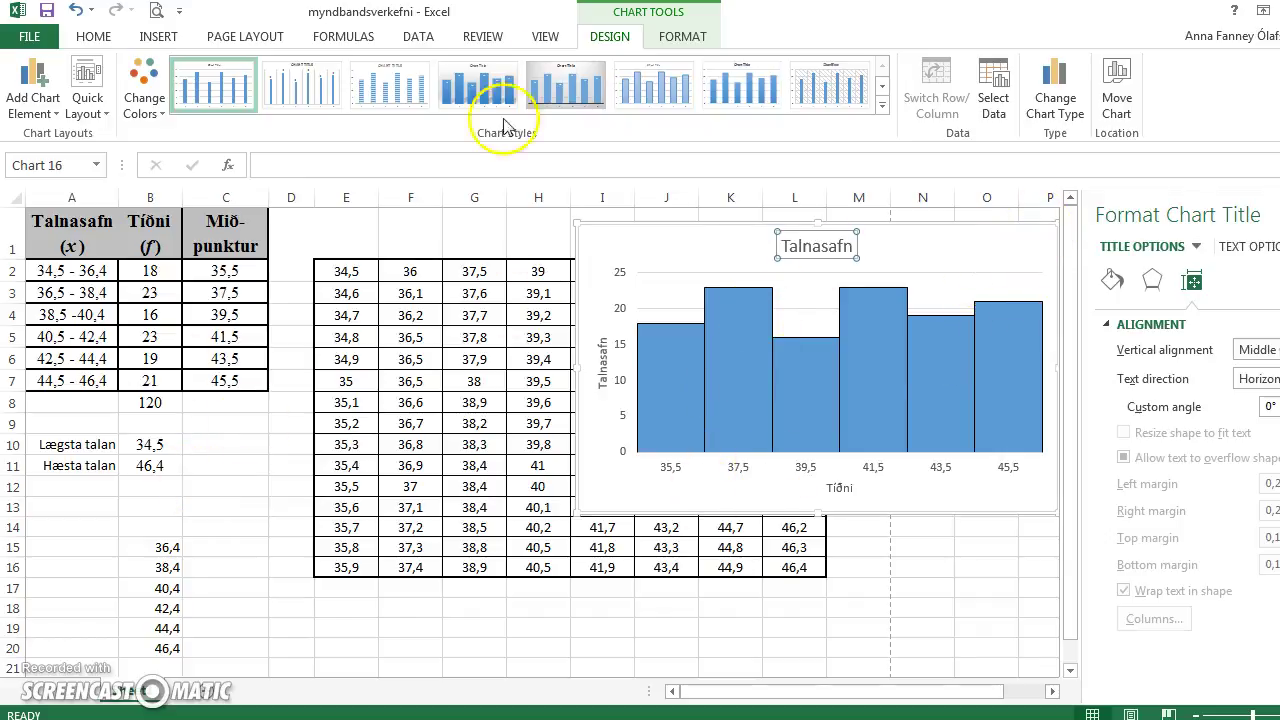
{"action": "left_click", "coordinate": [1008, 430]}
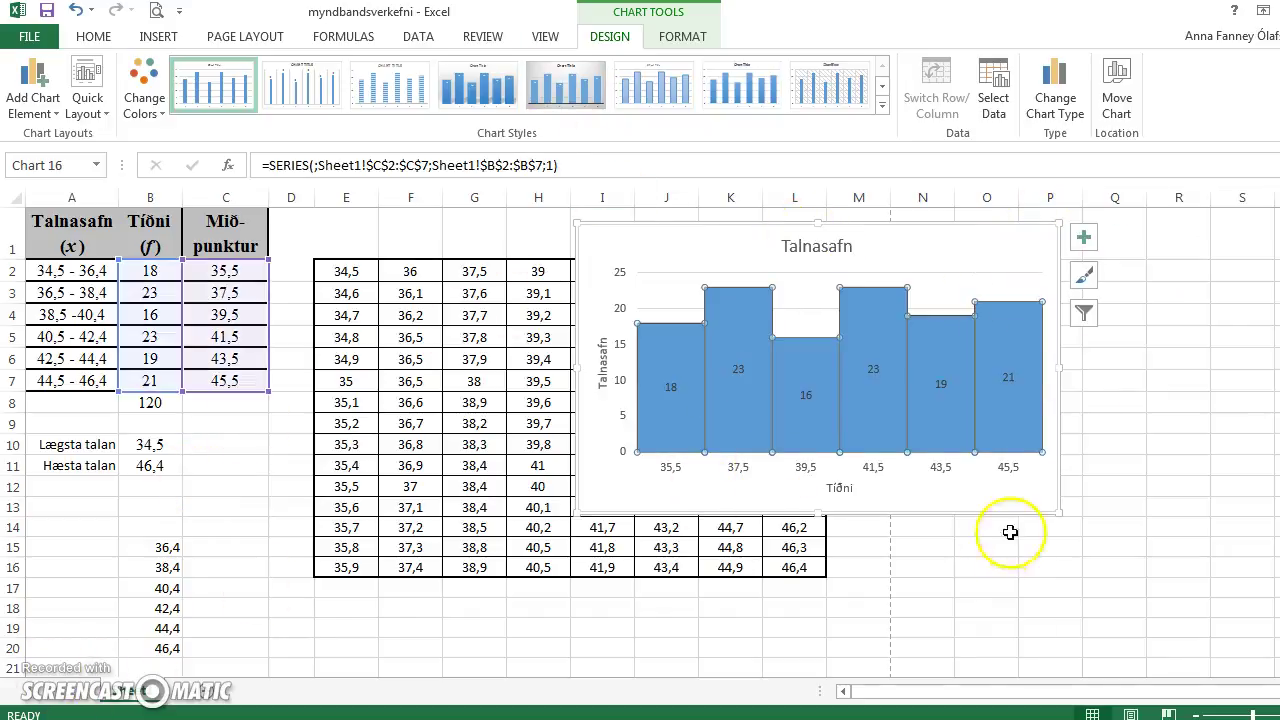
{"action": "left_click", "coordinate": [1085, 240]}
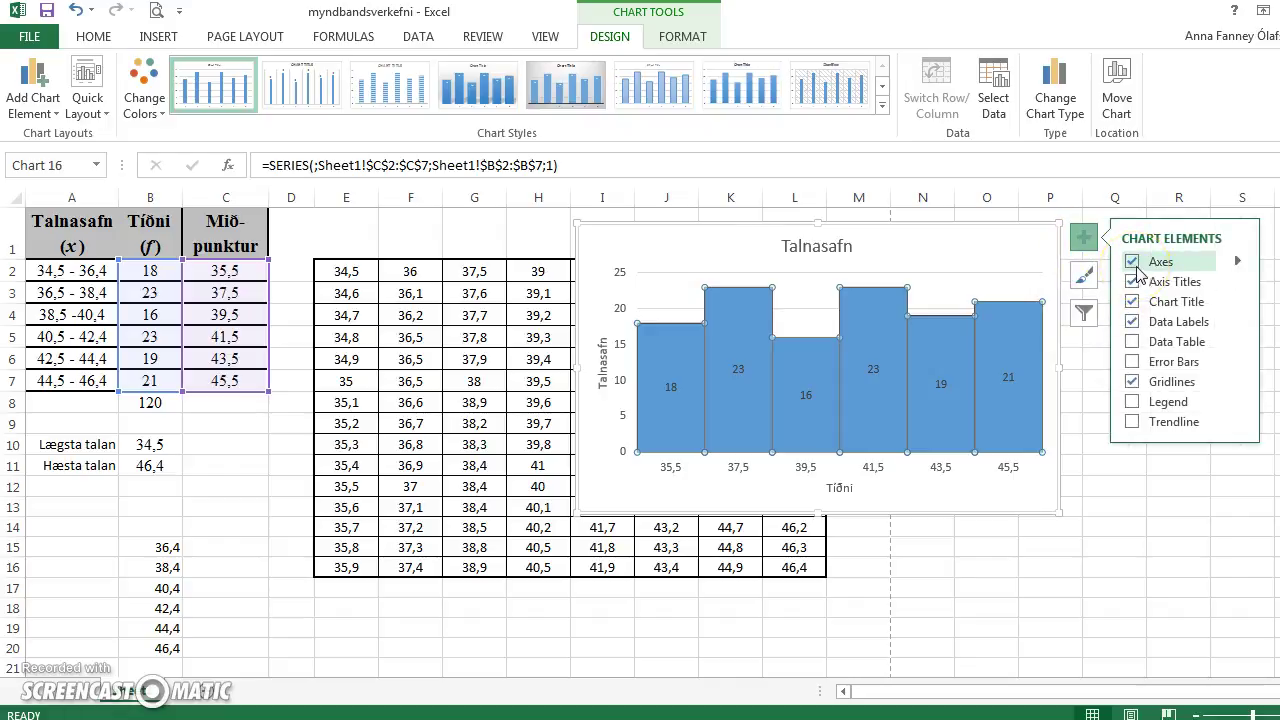
{"action": "left_click", "coordinate": [1166, 325]}
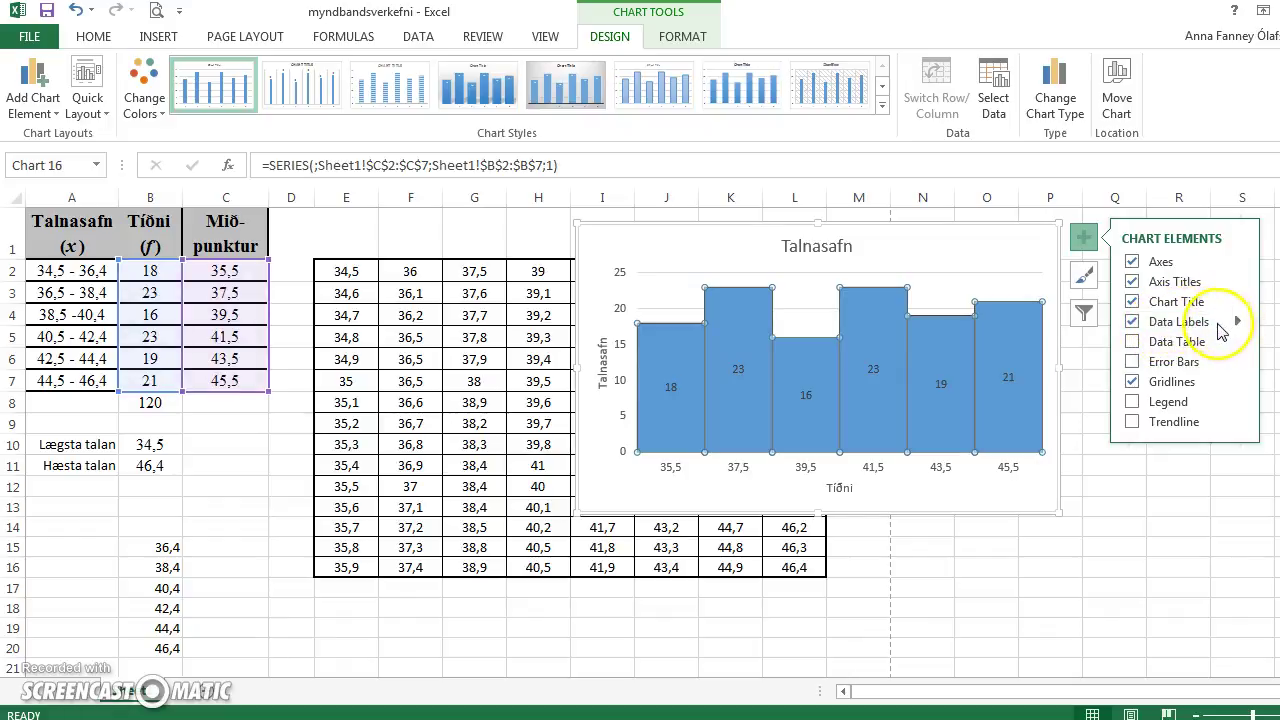
{"action": "left_click", "coordinate": [1238, 323]}
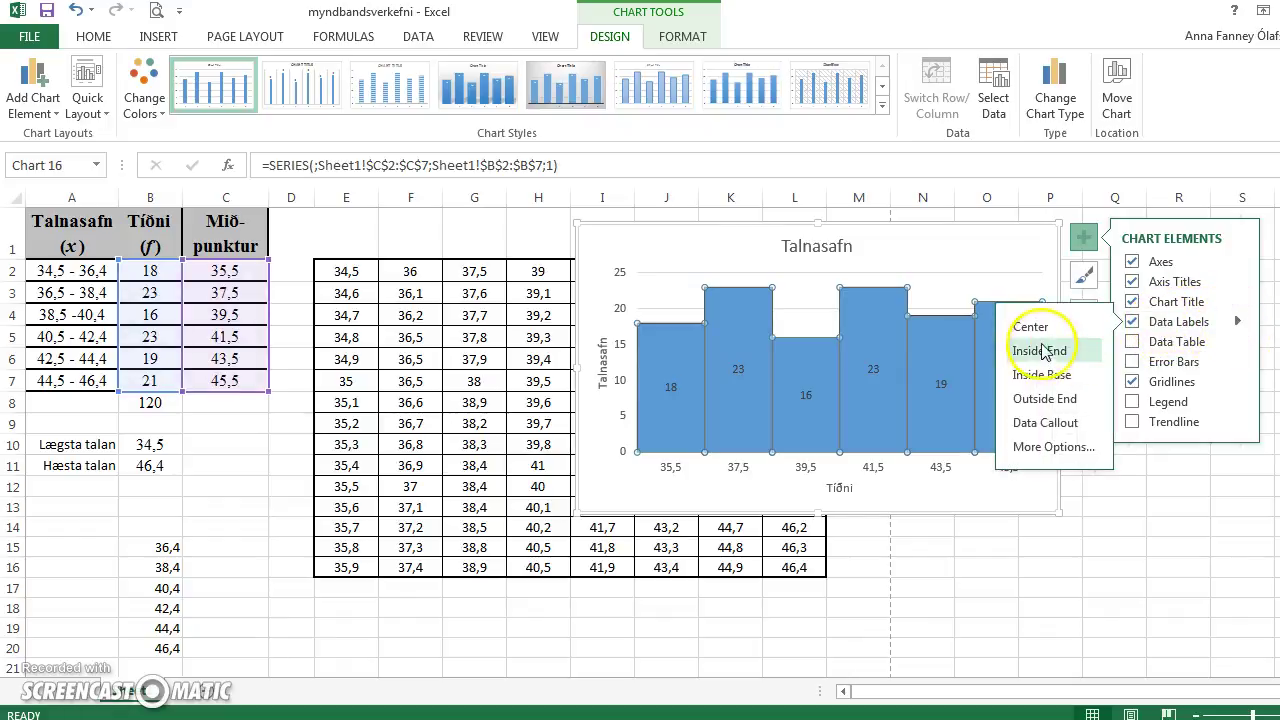
{"action": "left_click", "coordinate": [1038, 428]}
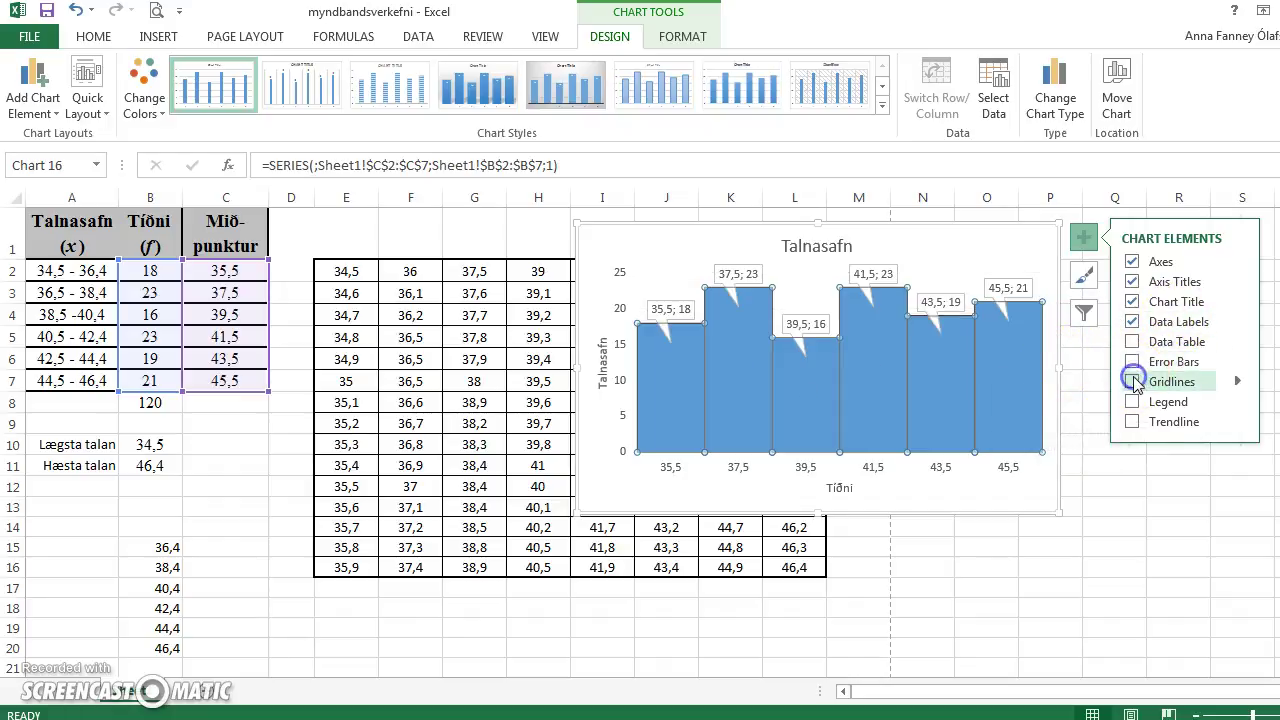
Remove the gridlines and data labels from the histogram, and switch its chart title off and back on
{"action": "left_click", "coordinate": [1133, 302]}
{"action": "left_click", "coordinate": [1133, 302]}
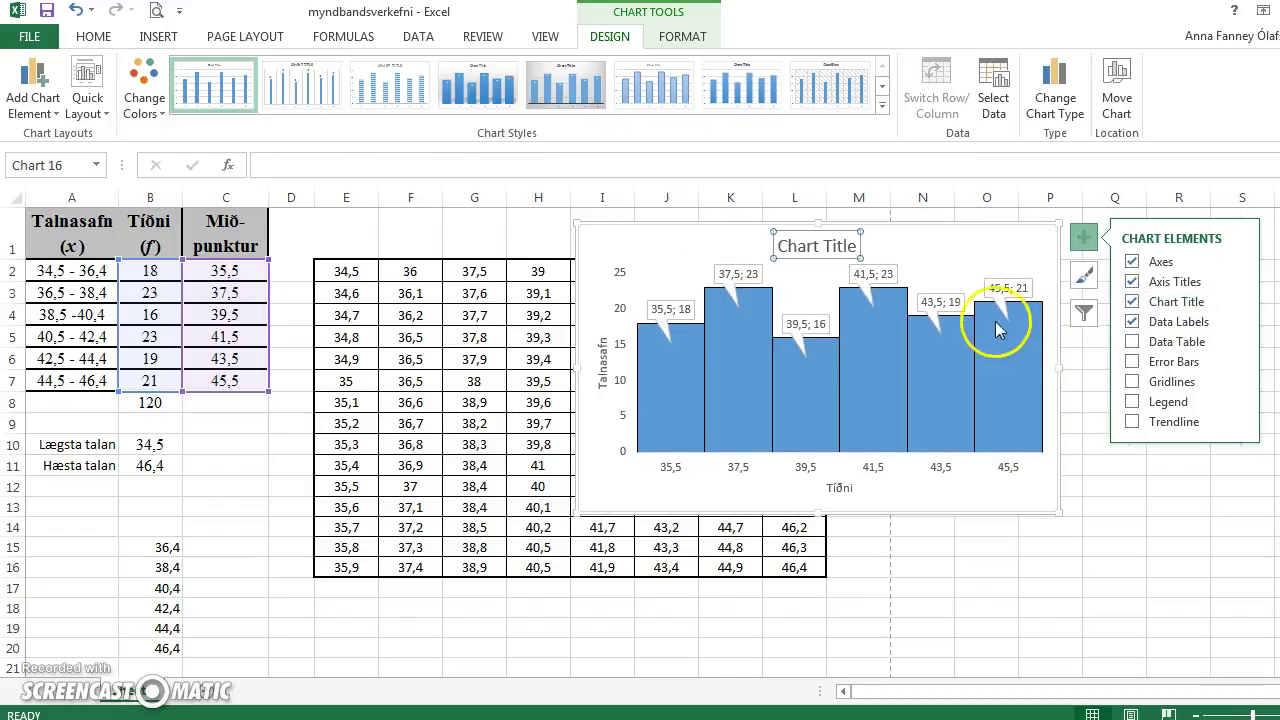
{"action": "left_click", "coordinate": [1133, 322]}
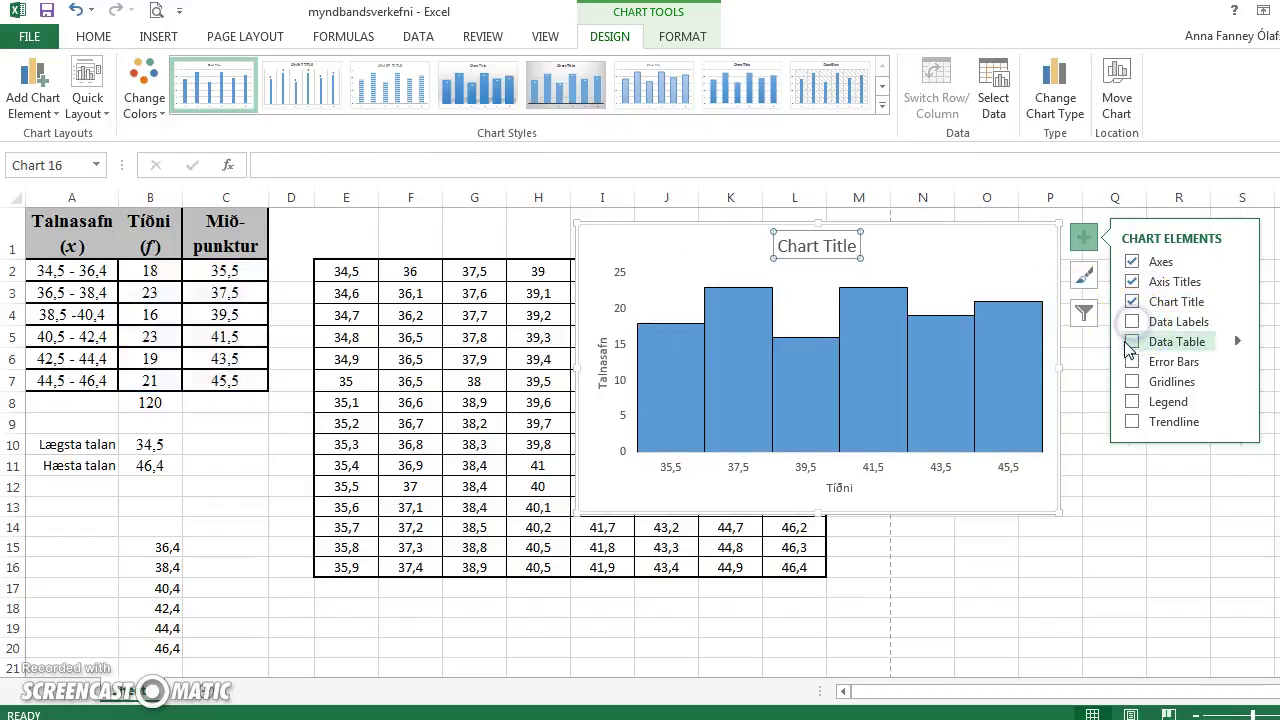
Replace the placeholder chart title text with "Talnasafn"
{"action": "left_click", "coordinate": [840, 253]}
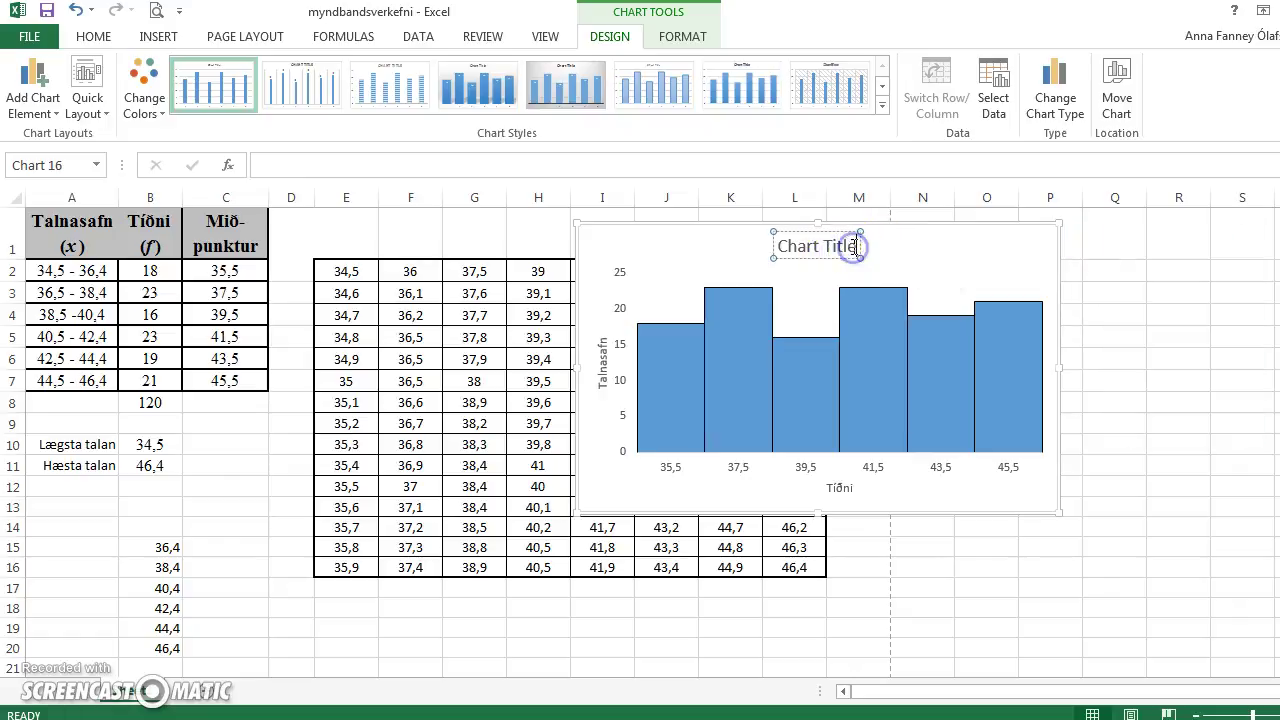
{"action": "left_click", "coordinate": [794, 247]}
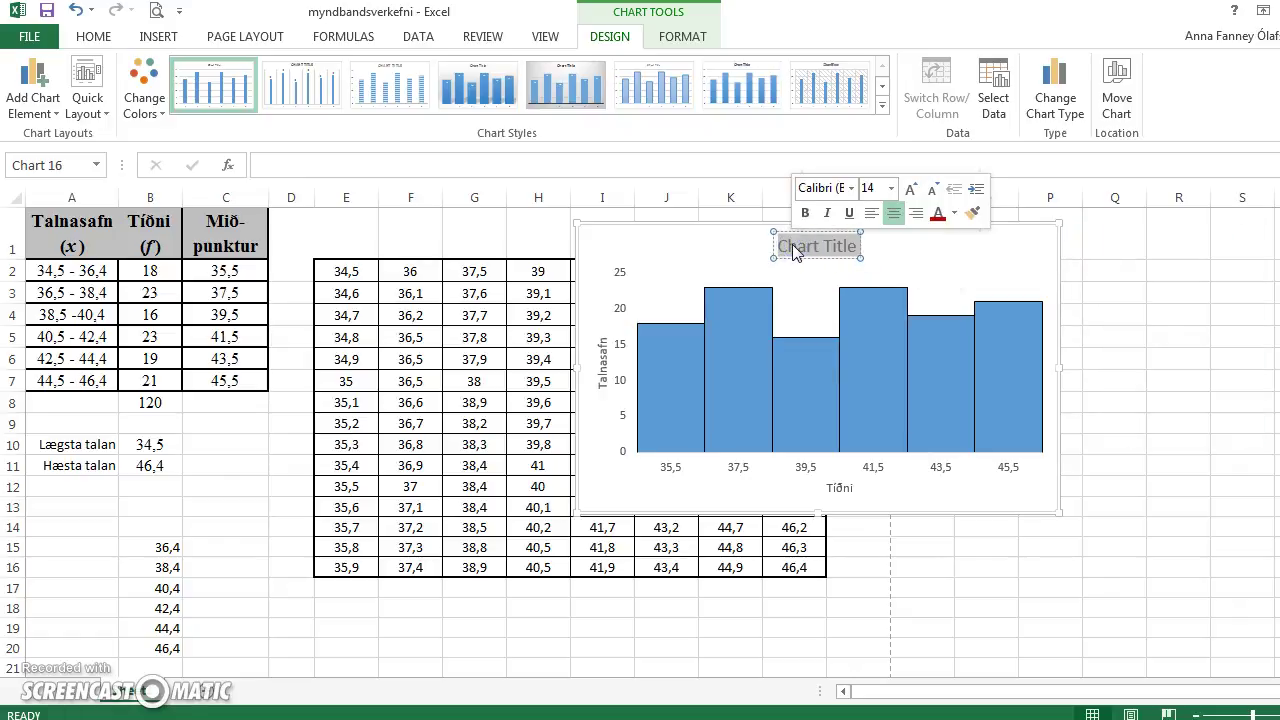
{"action": "type", "text": "Talnasa"}
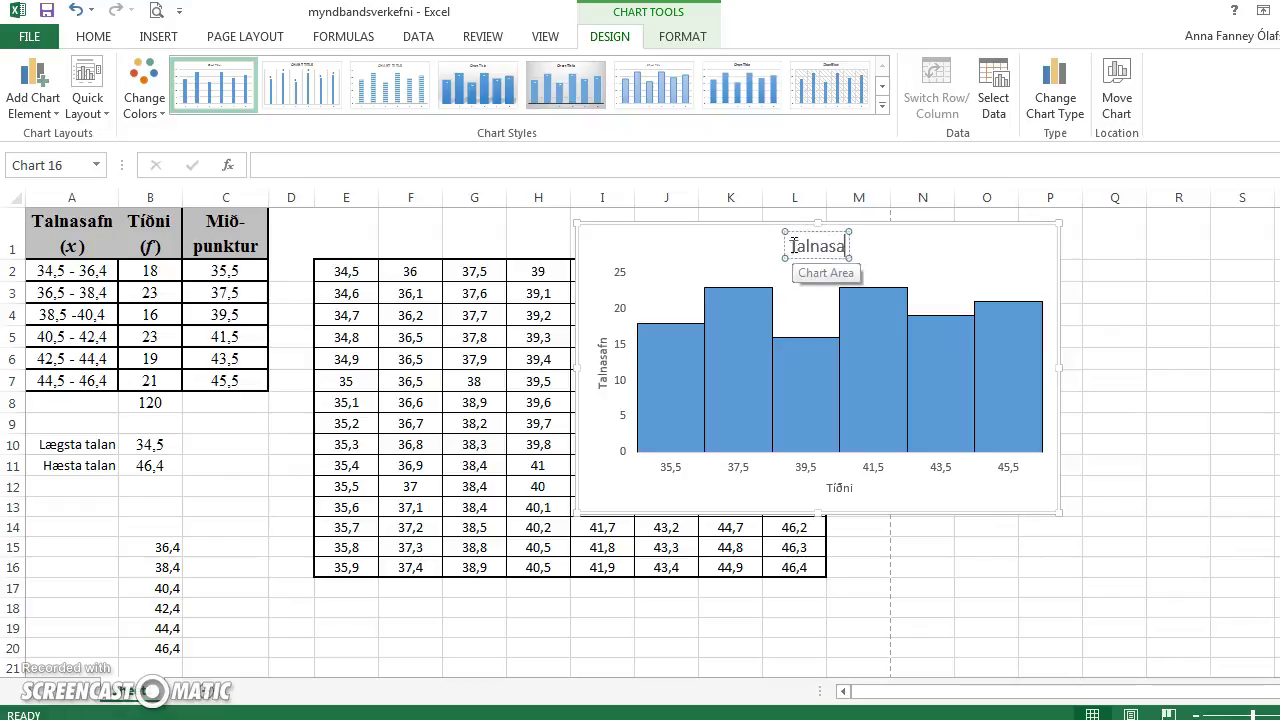
{"action": "type", "text": "fn"}
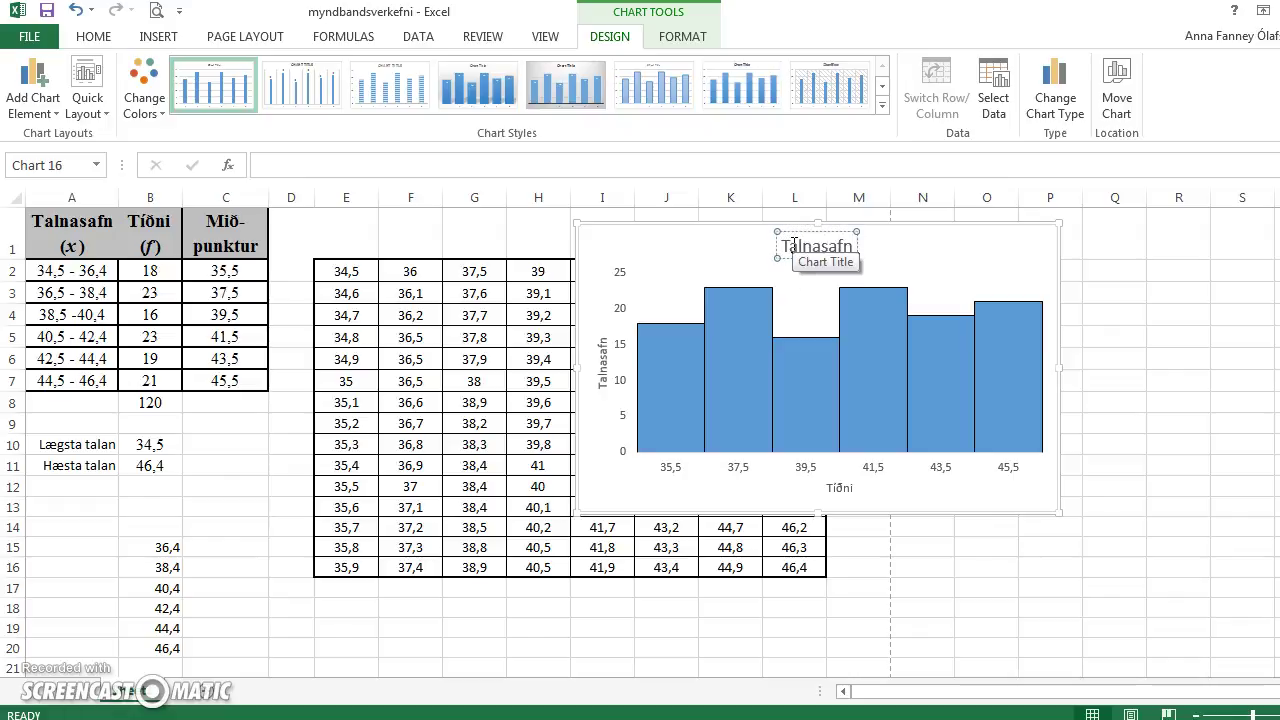
{"action": "left_click", "coordinate": [846, 247]}
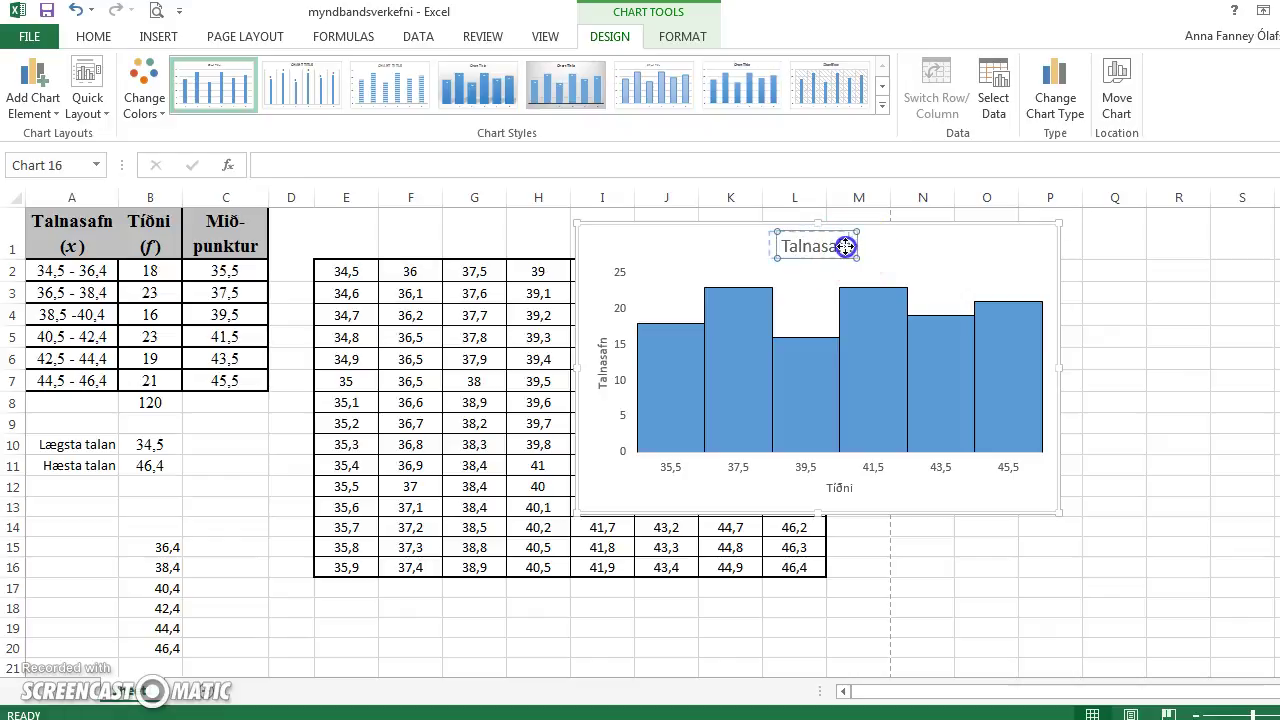
Move the horizontal axis title "Tíðni" to the right end of its axis and format it in bold 12 pt Arial
{"action": "left_click", "coordinate": [843, 491]}
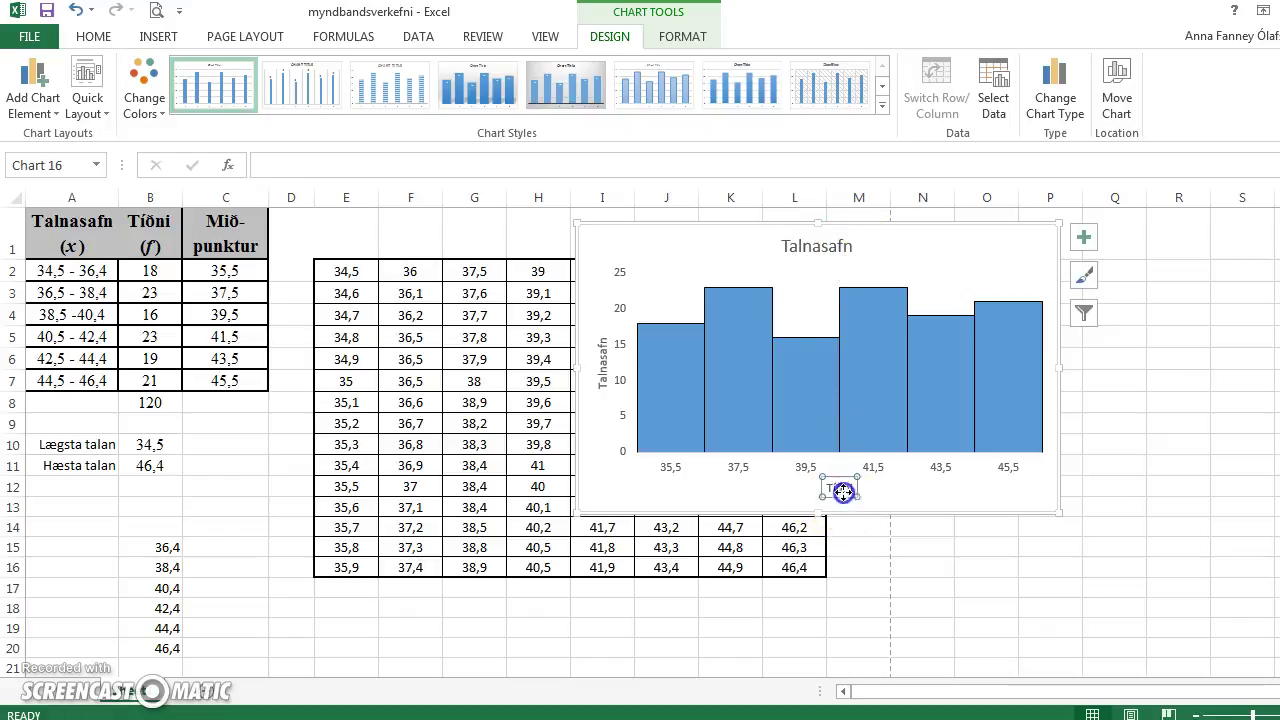
{"action": "left_click_drag", "start_coordinate": [855, 488], "coordinate": [1000, 490]}
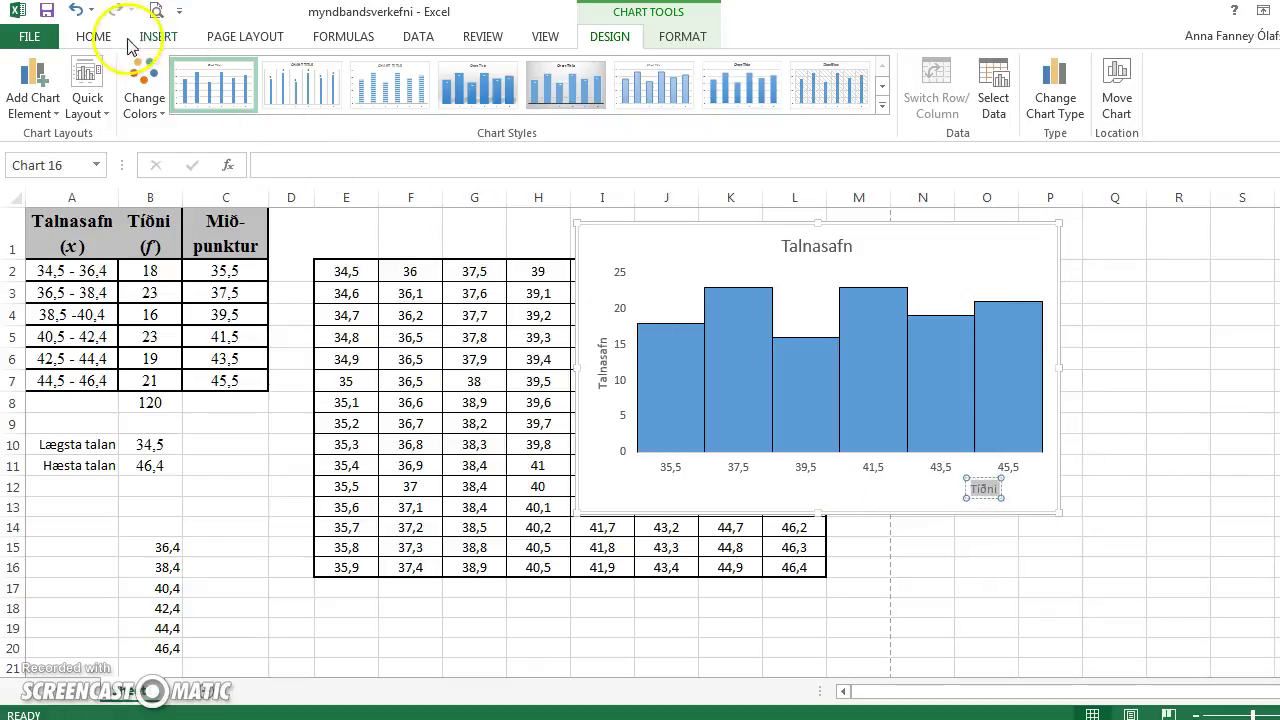
{"action": "left_click", "coordinate": [93, 36]}
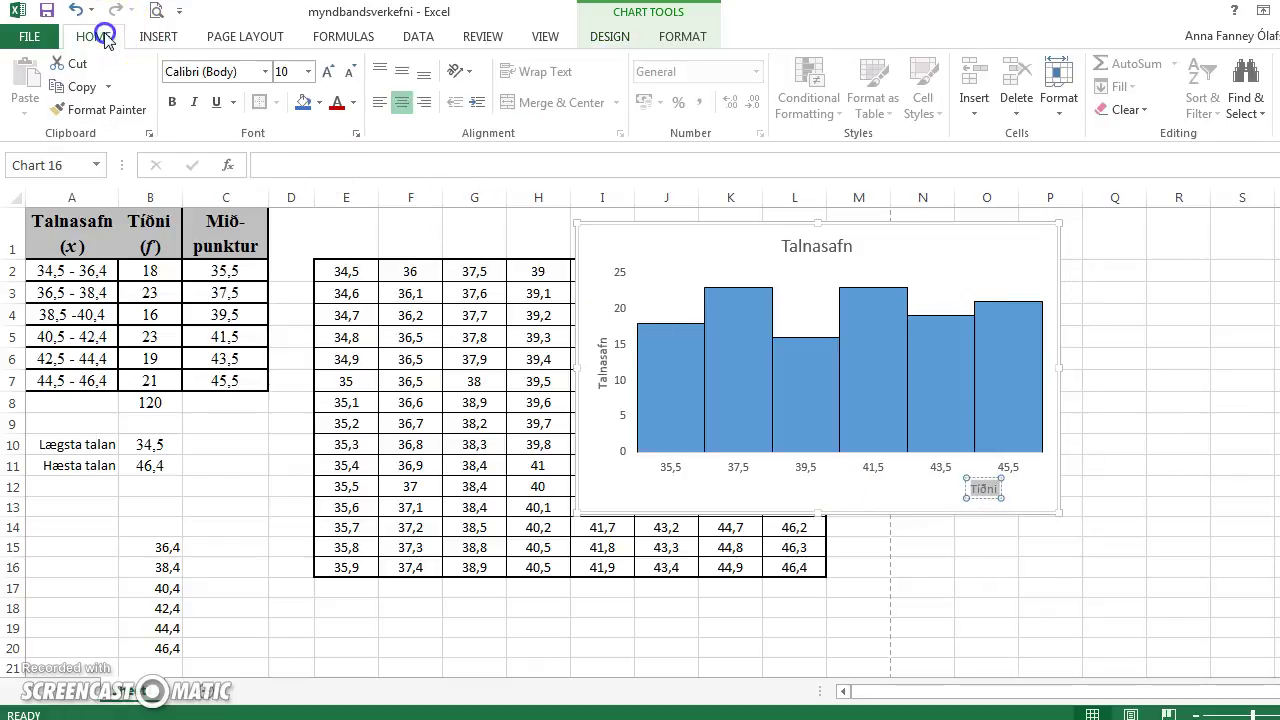
{"action": "left_click", "coordinate": [327, 72]}
{"action": "left_click", "coordinate": [176, 102]}
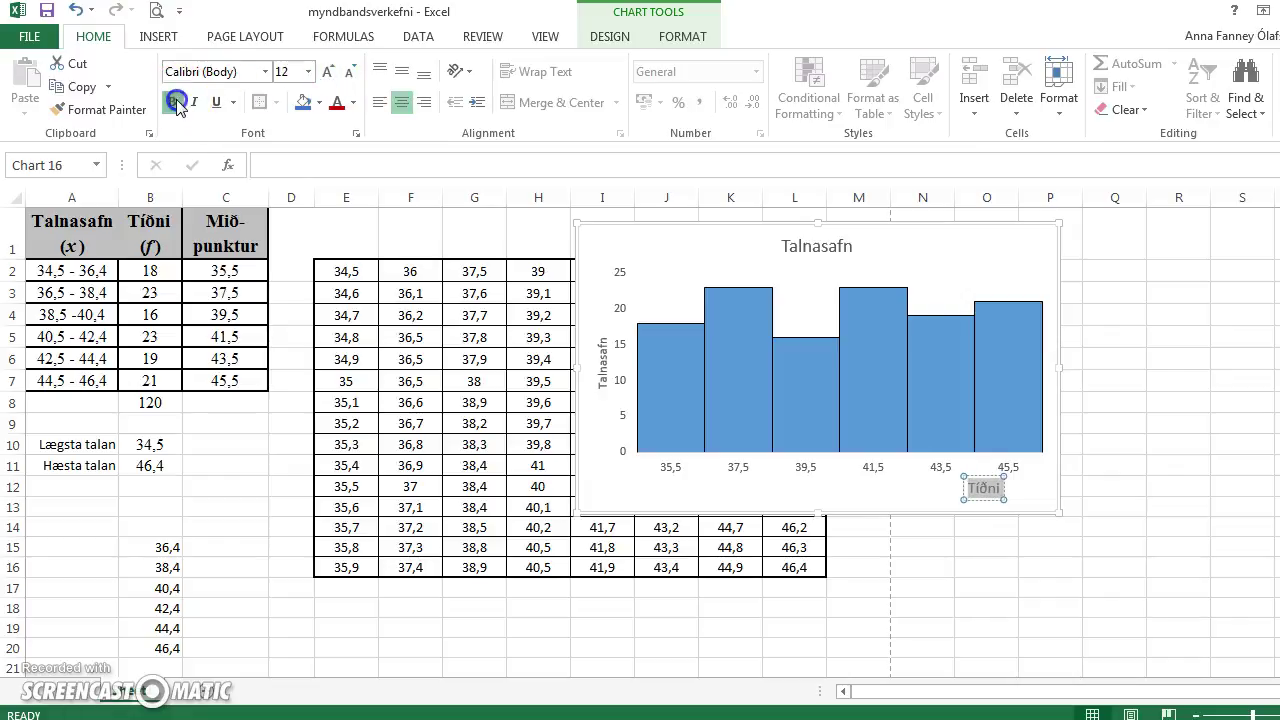
{"action": "left_click", "coordinate": [265, 71]}
{"action": "left_click", "coordinate": [210, 188]}
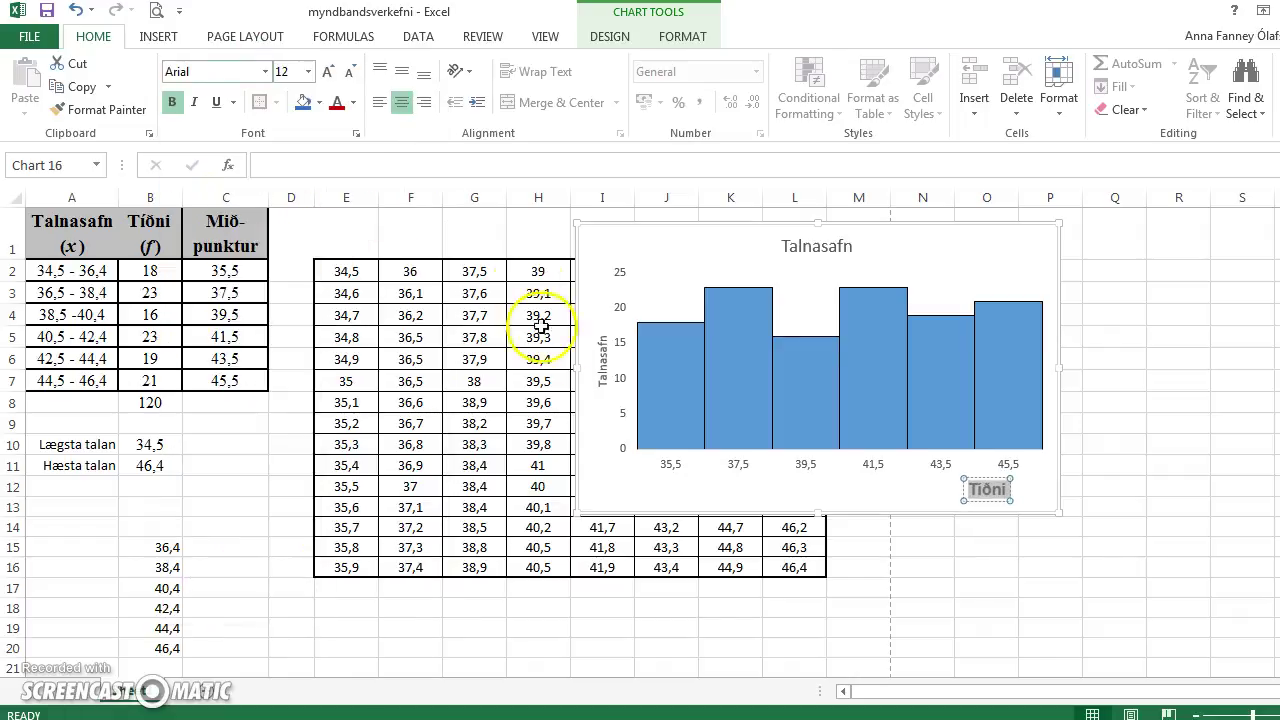
Format the vertical axis title "Talnasafn" in 12 pt Arial
{"action": "left_click", "coordinate": [603, 362]}
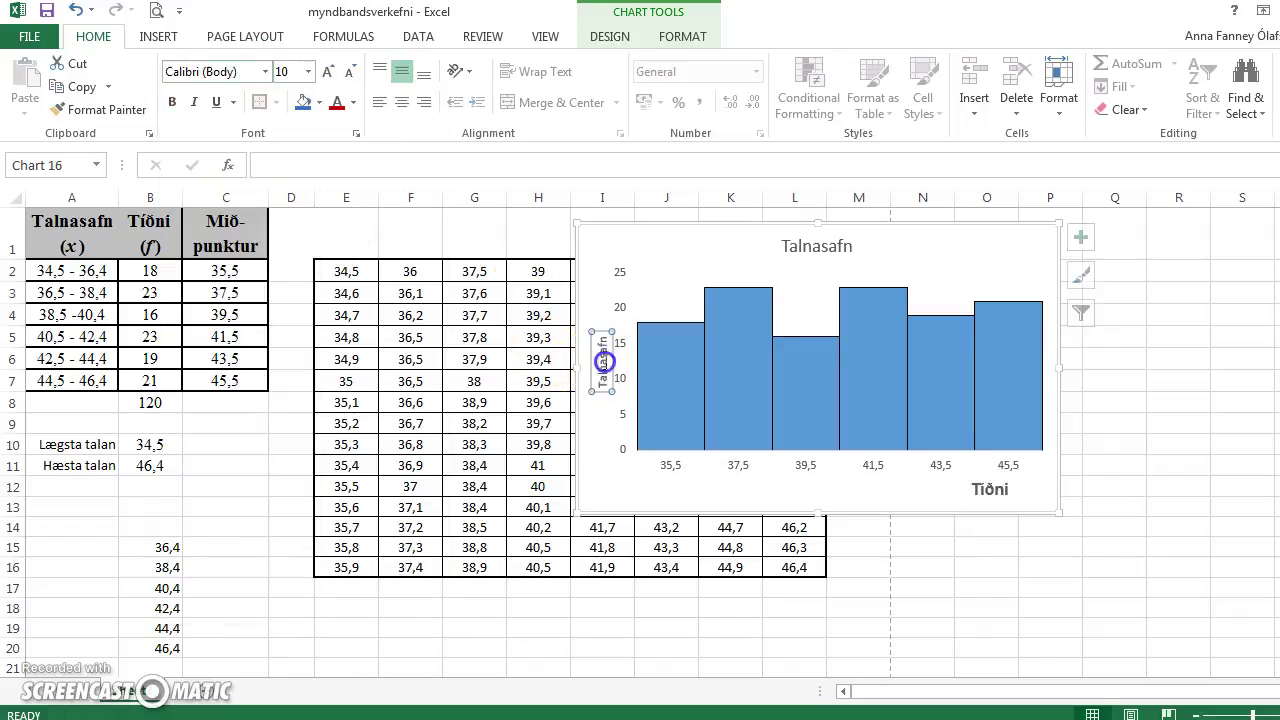
{"action": "left_click", "coordinate": [327, 73]}
{"action": "left_click", "coordinate": [327, 73]}
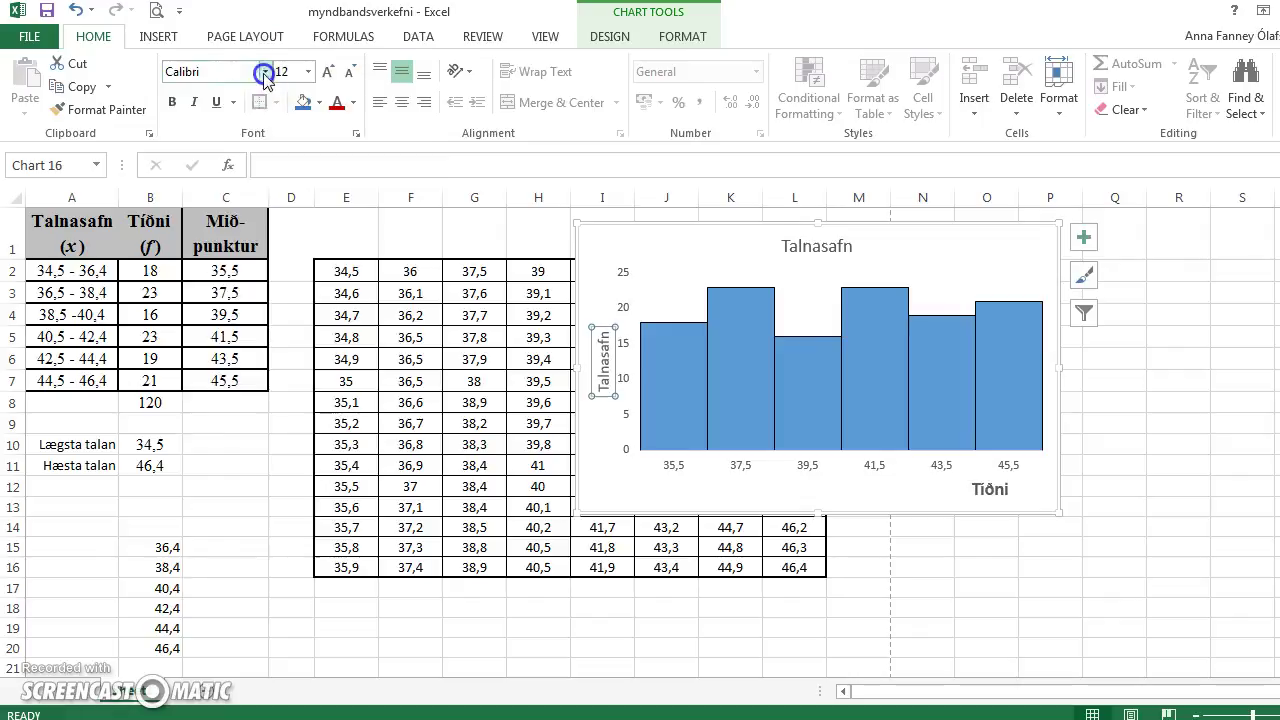
{"action": "left_click", "coordinate": [265, 71]}
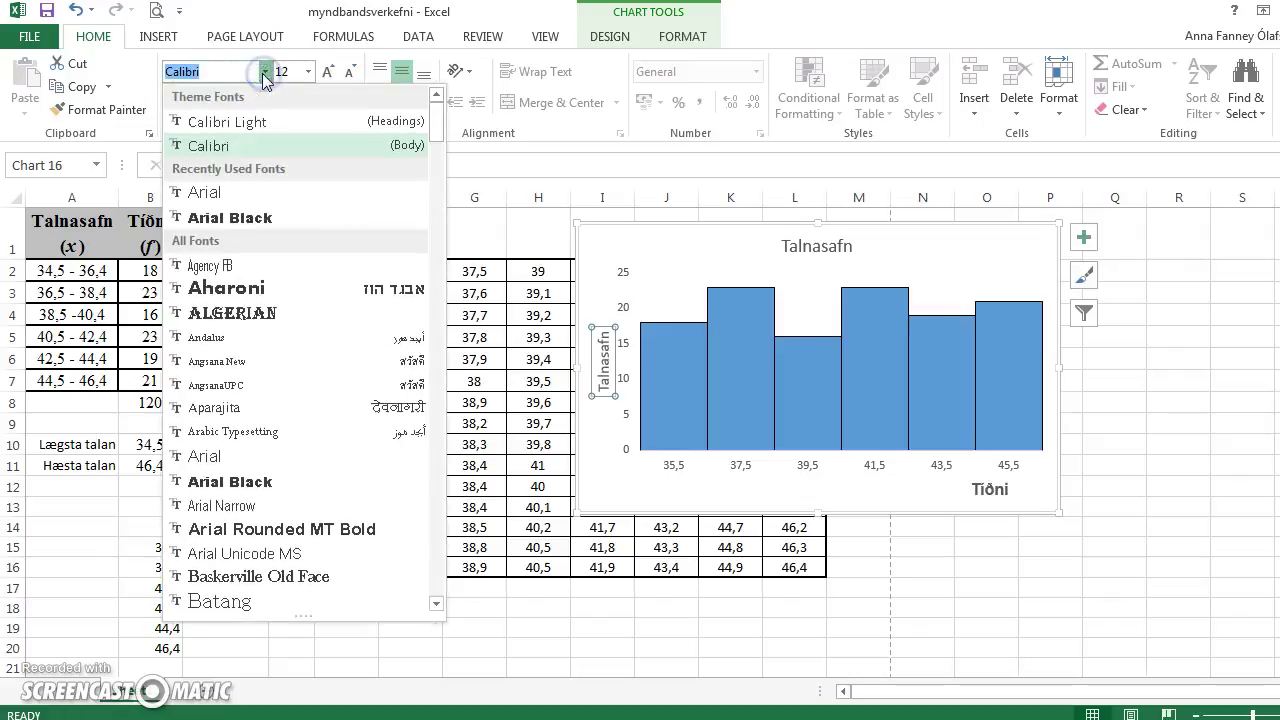
{"action": "left_click", "coordinate": [205, 192]}
Change the font of the chart title "Talnasafn" above the histogram to Algerian
{"action": "left_click", "coordinate": [785, 250]}
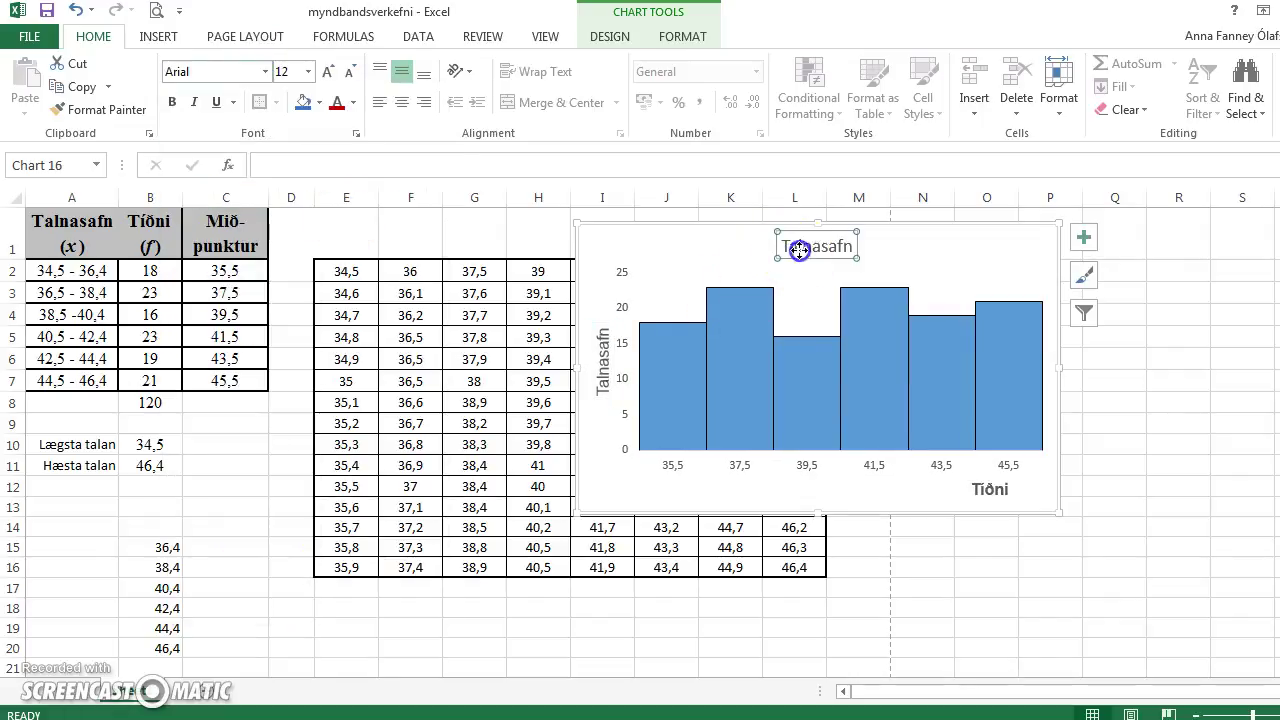
{"action": "left_click", "coordinate": [267, 74]}
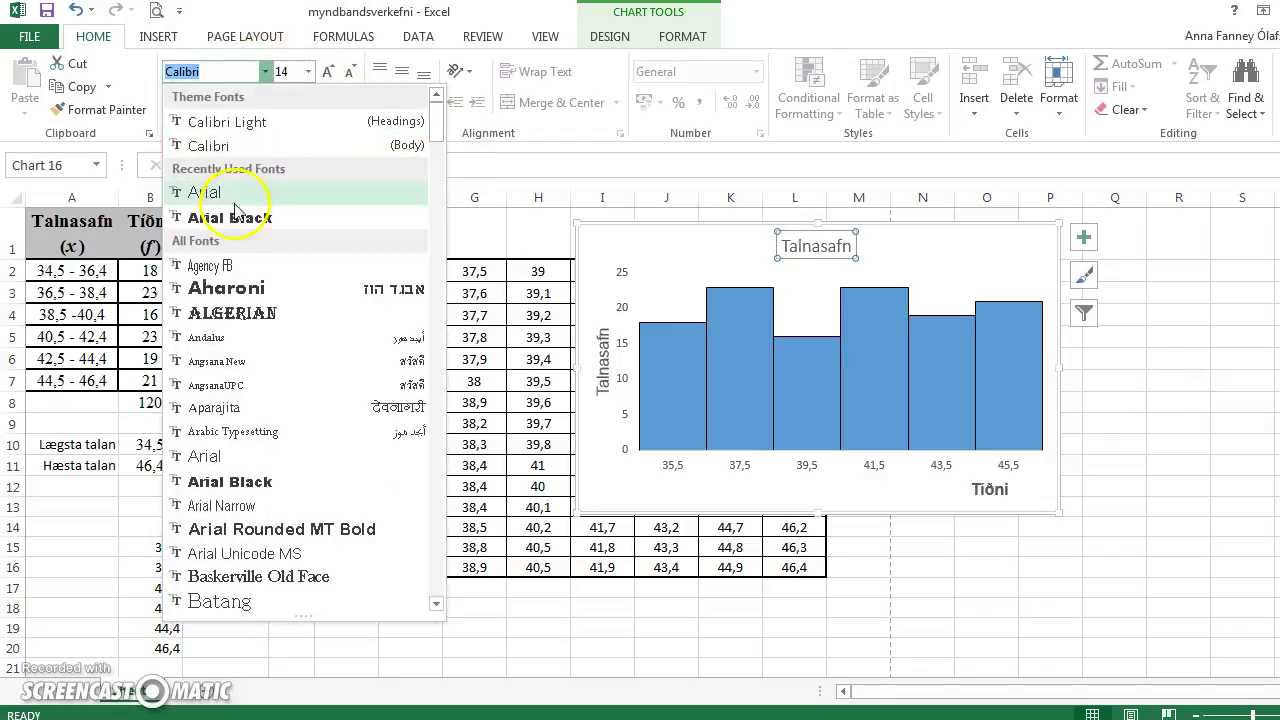
{"action": "left_click", "coordinate": [226, 318]}
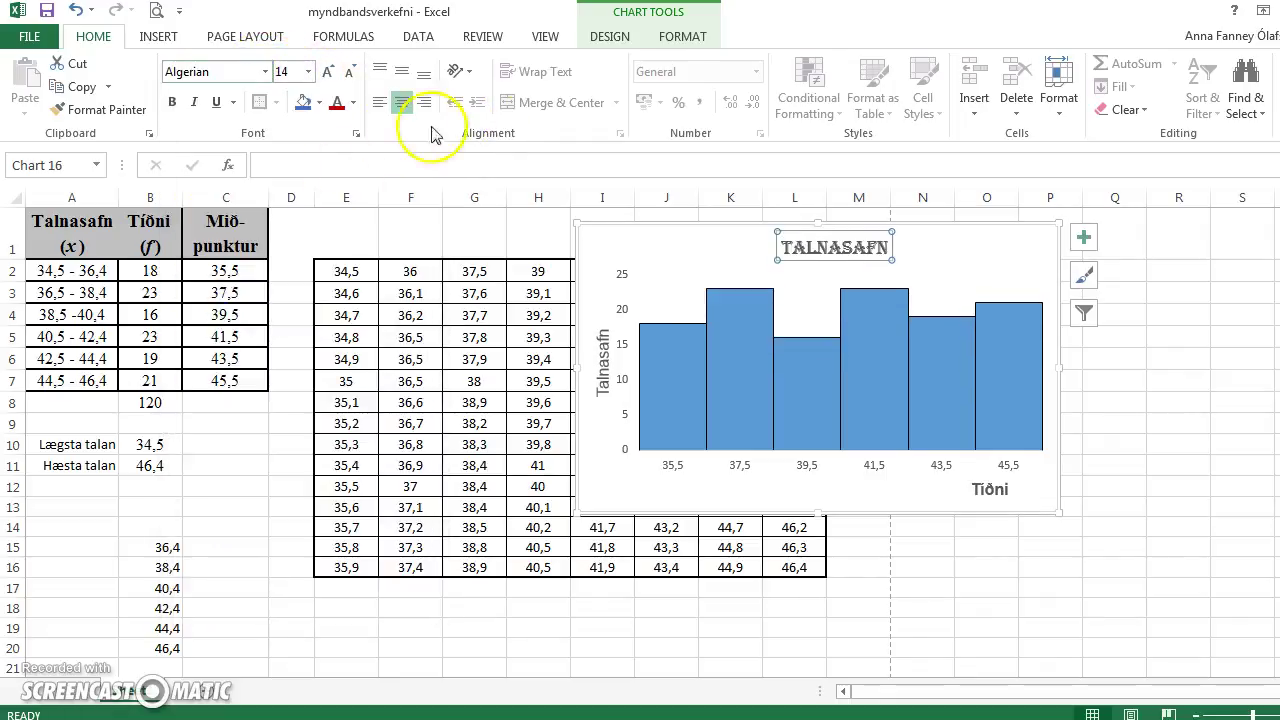
Apply a dark grey WordArt style to the chart title and move the whole histogram down so its upper edge sits at about row 5
{"action": "left_click", "coordinate": [609, 37]}
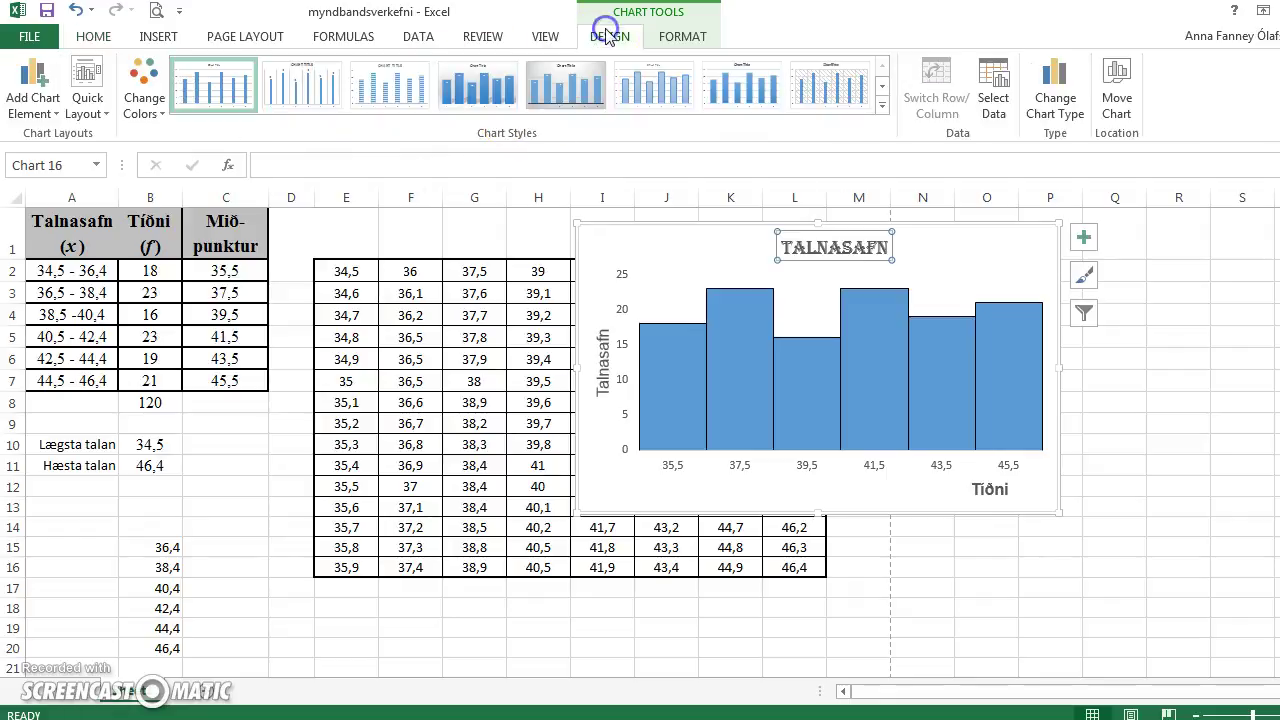
{"action": "left_click", "coordinate": [660, 40]}
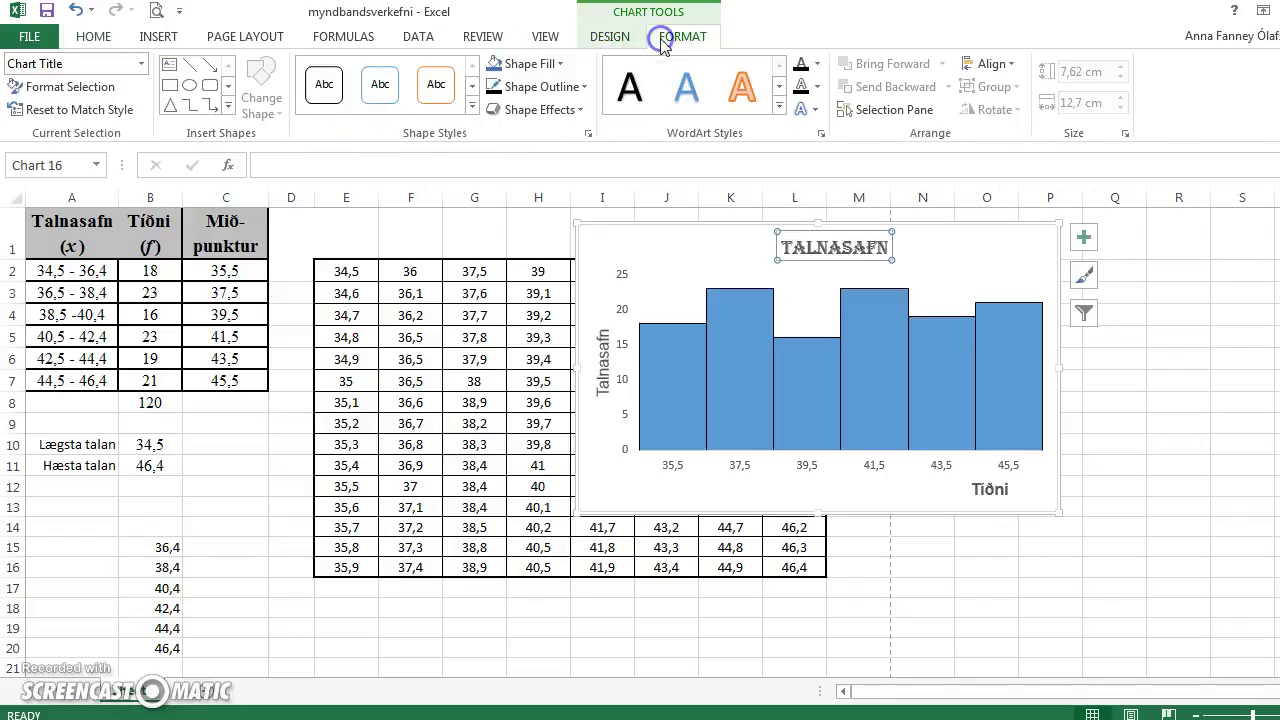
{"action": "left_click", "coordinate": [777, 92]}
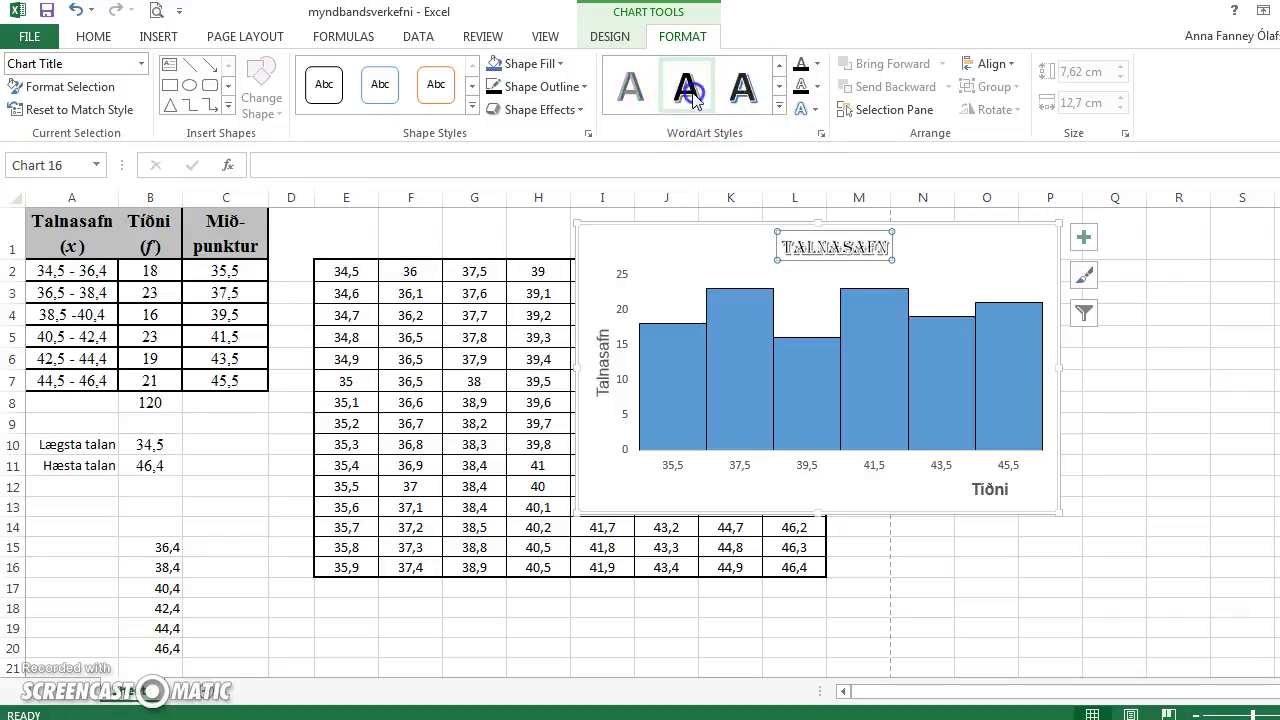
{"action": "left_click", "coordinate": [778, 92]}
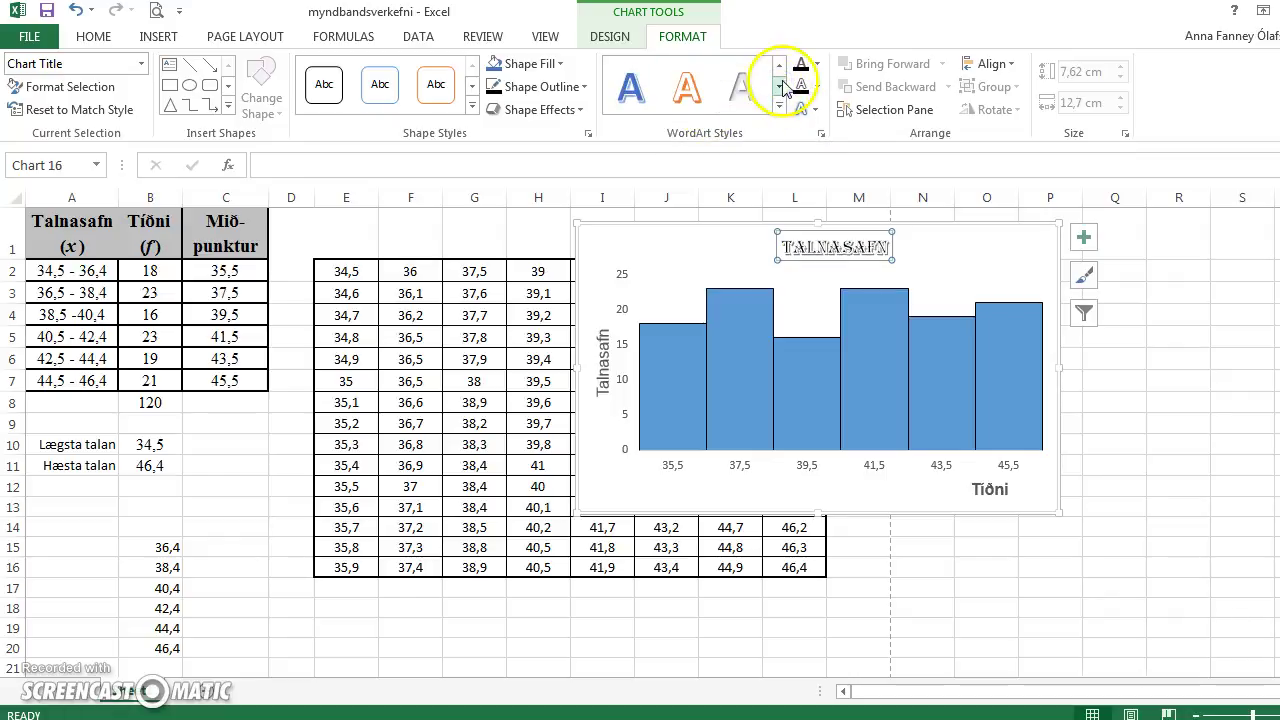
{"action": "left_click", "coordinate": [778, 92]}
{"action": "left_click", "coordinate": [630, 87]}
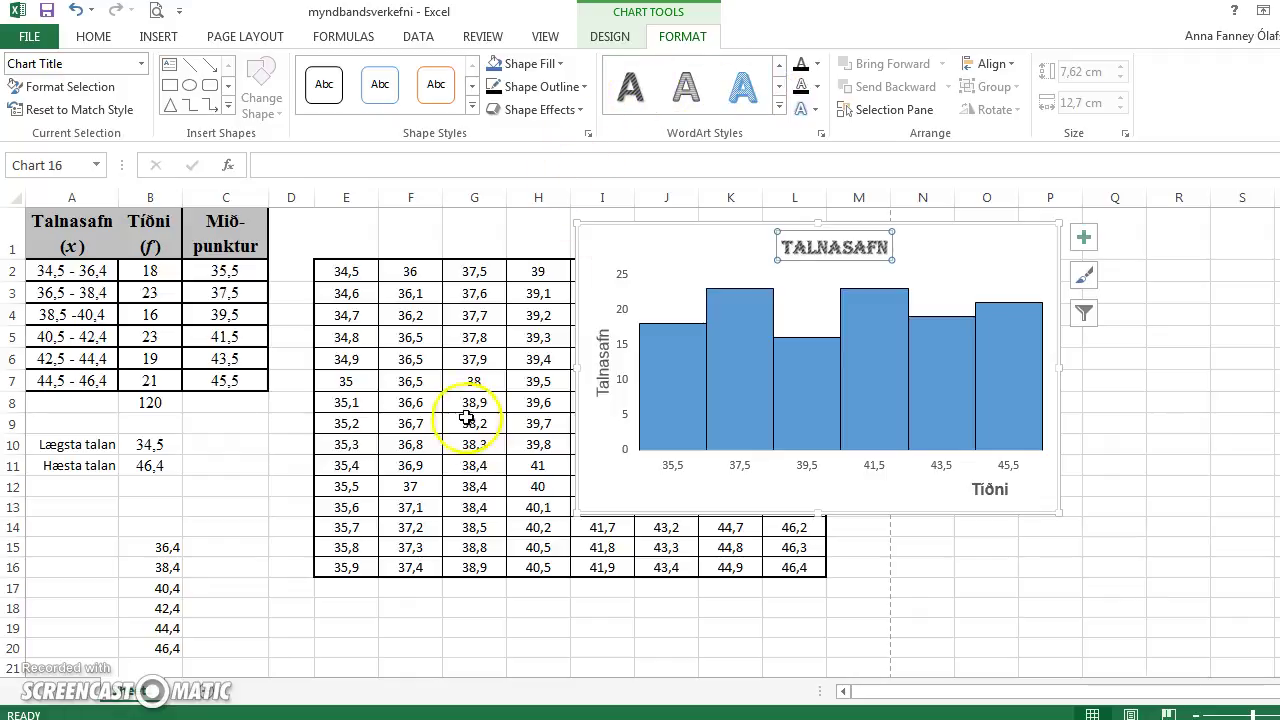
{"action": "left_click_drag", "start_coordinate": [660, 241], "coordinate": [703, 350]}
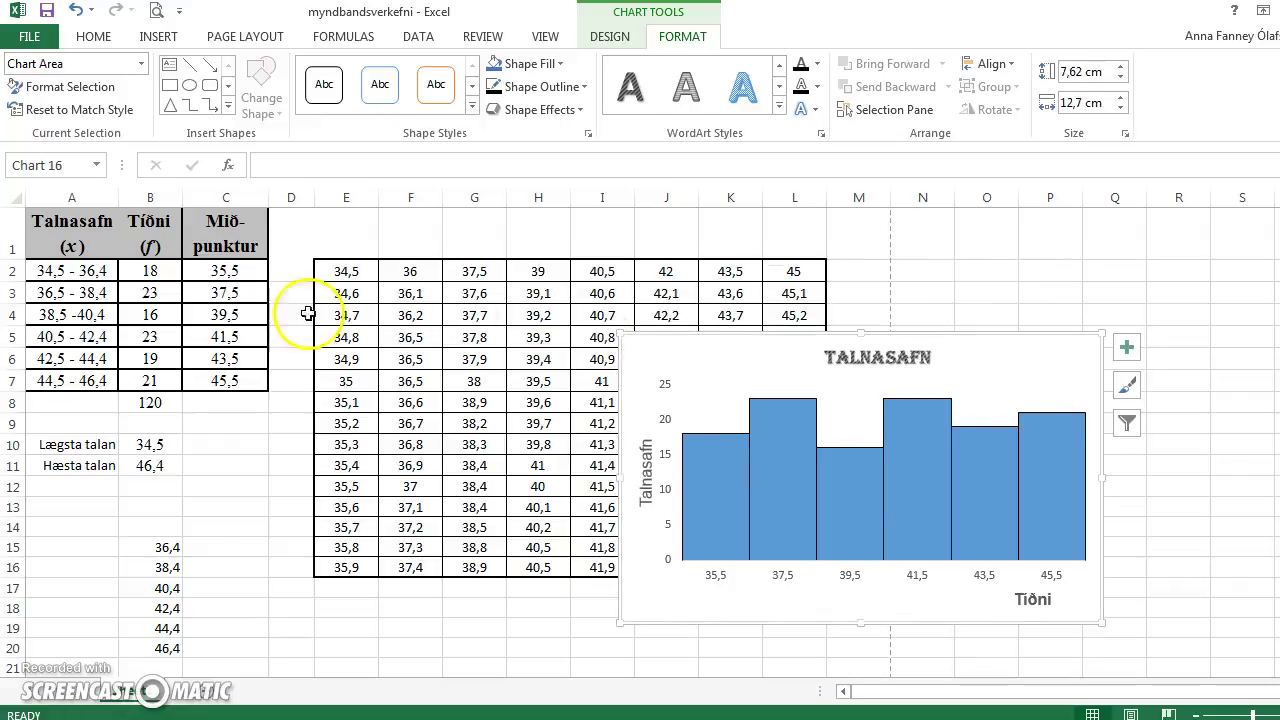